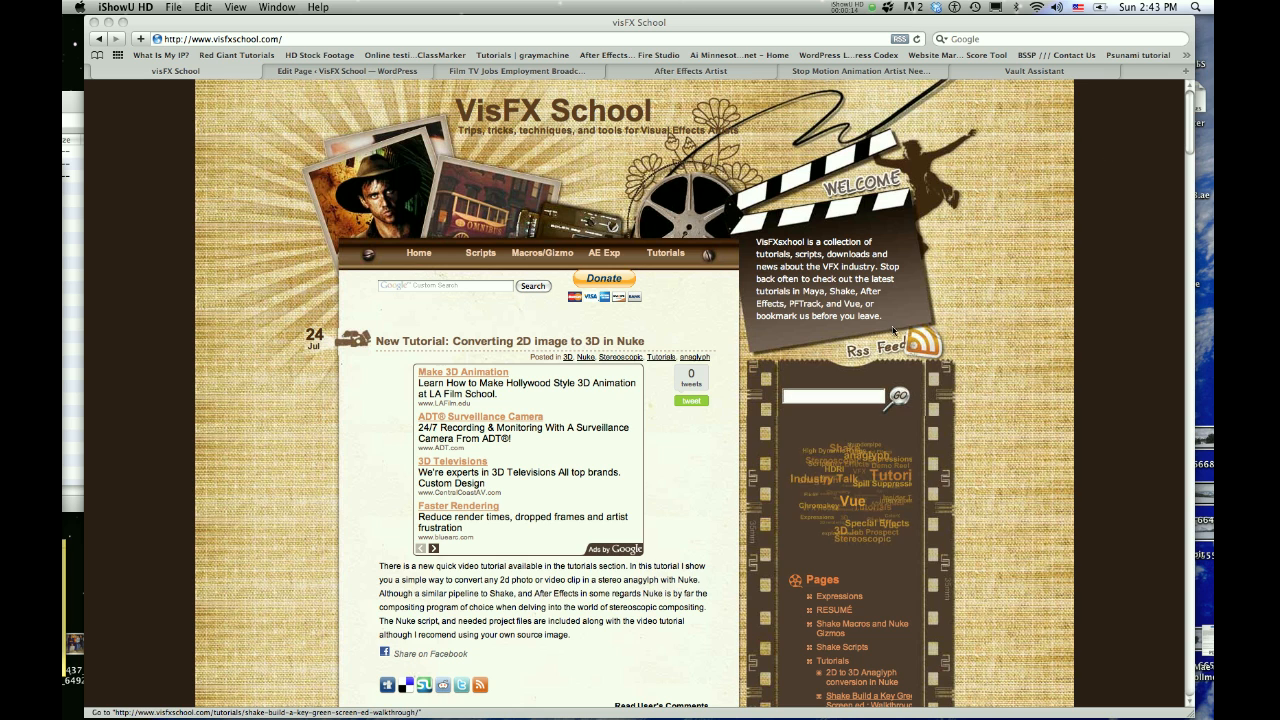
# Switch from the web page to Nuke6.0v1 by launching it with an empty script
pyautogui.scroll(-1, 701, 449)
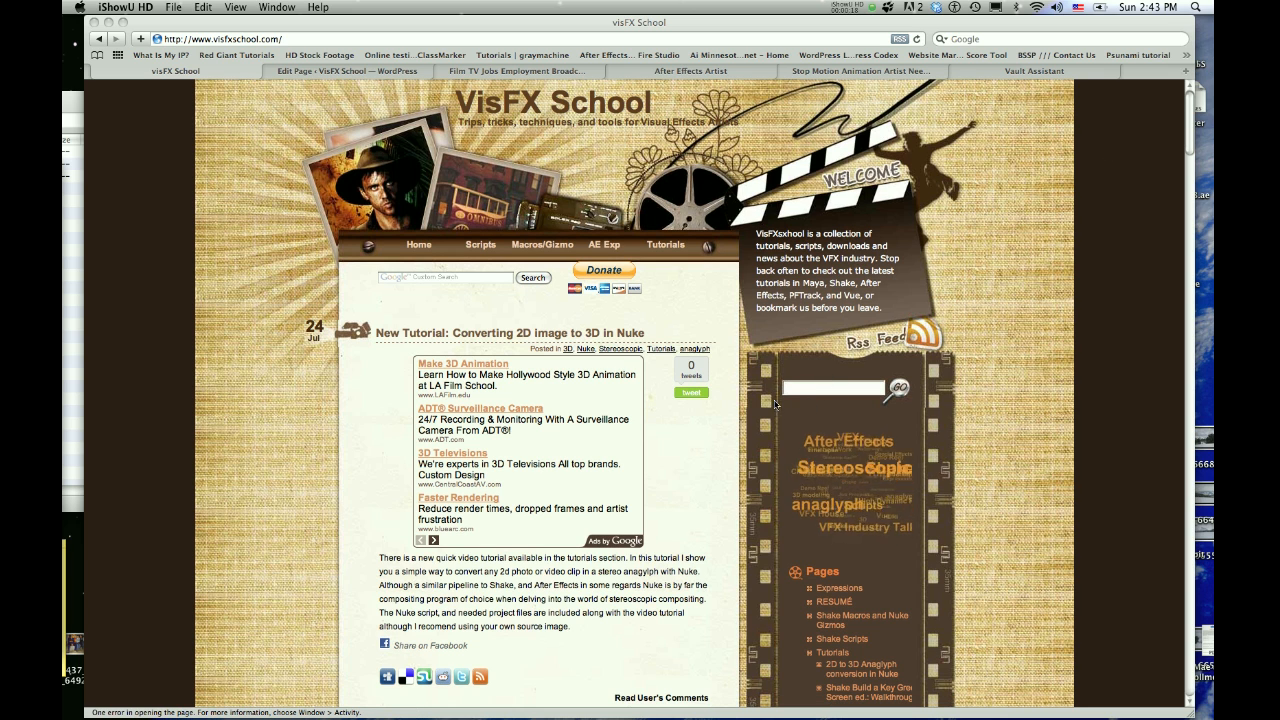
pyautogui.moveTo(118, 715)
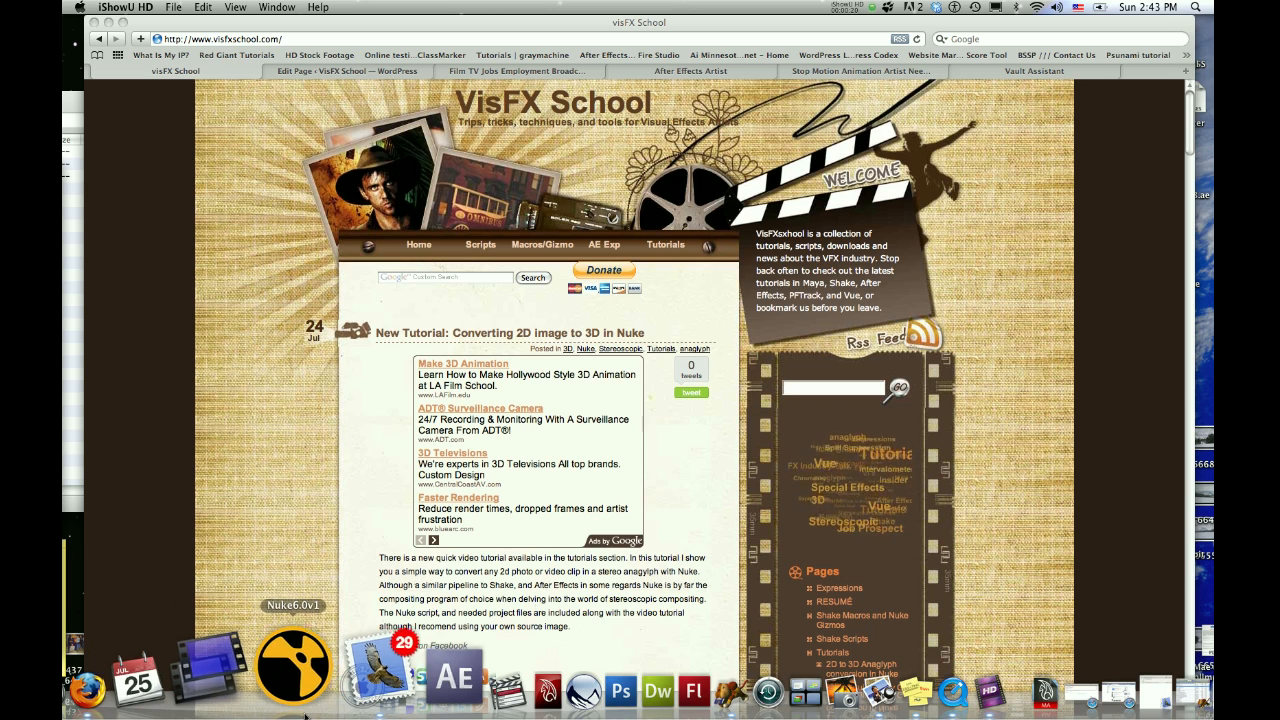
pyautogui.click(293, 680)
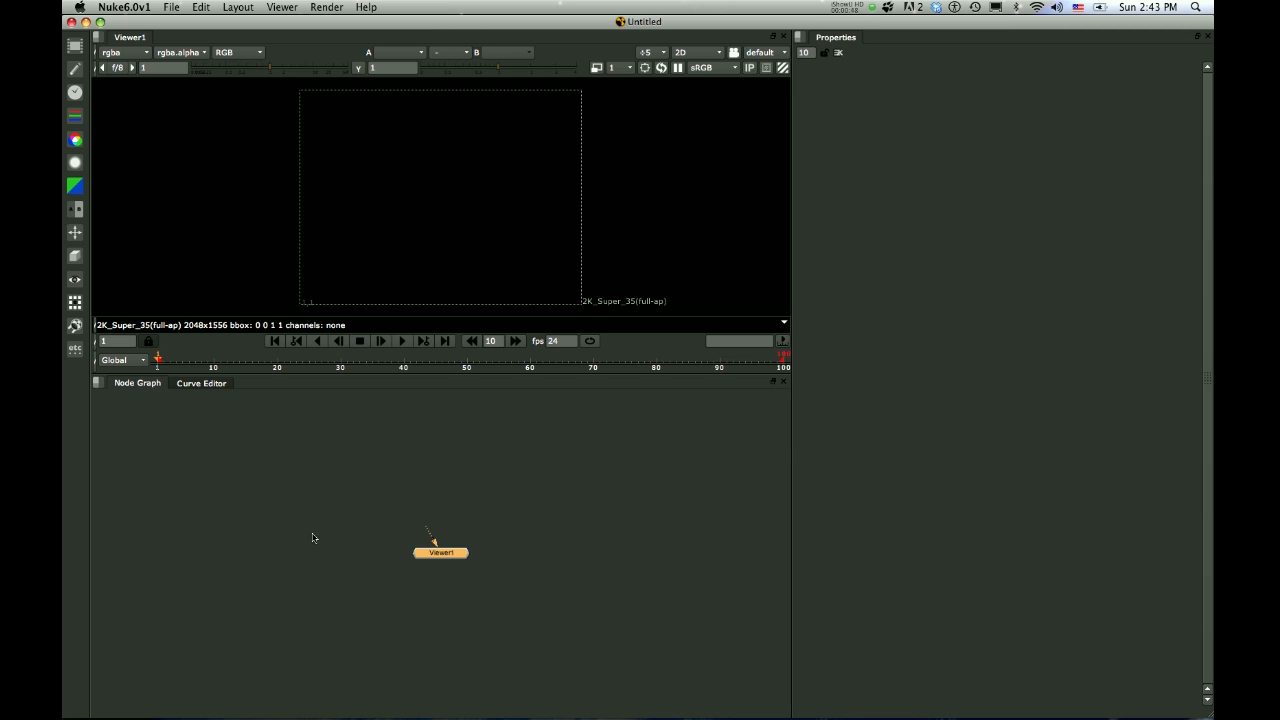
# Open the project settings of the new, untitled script
pyautogui.click(417, 487)
pyautogui.press('s')
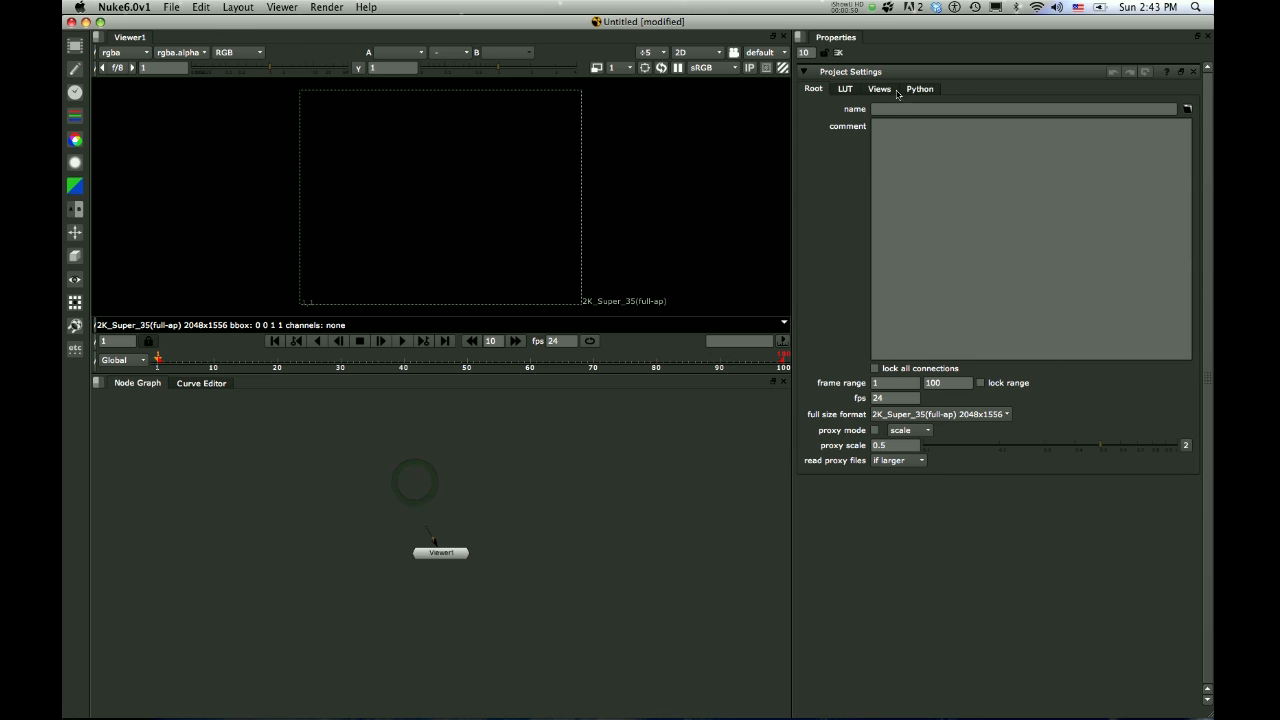
pyautogui.click(171, 6)
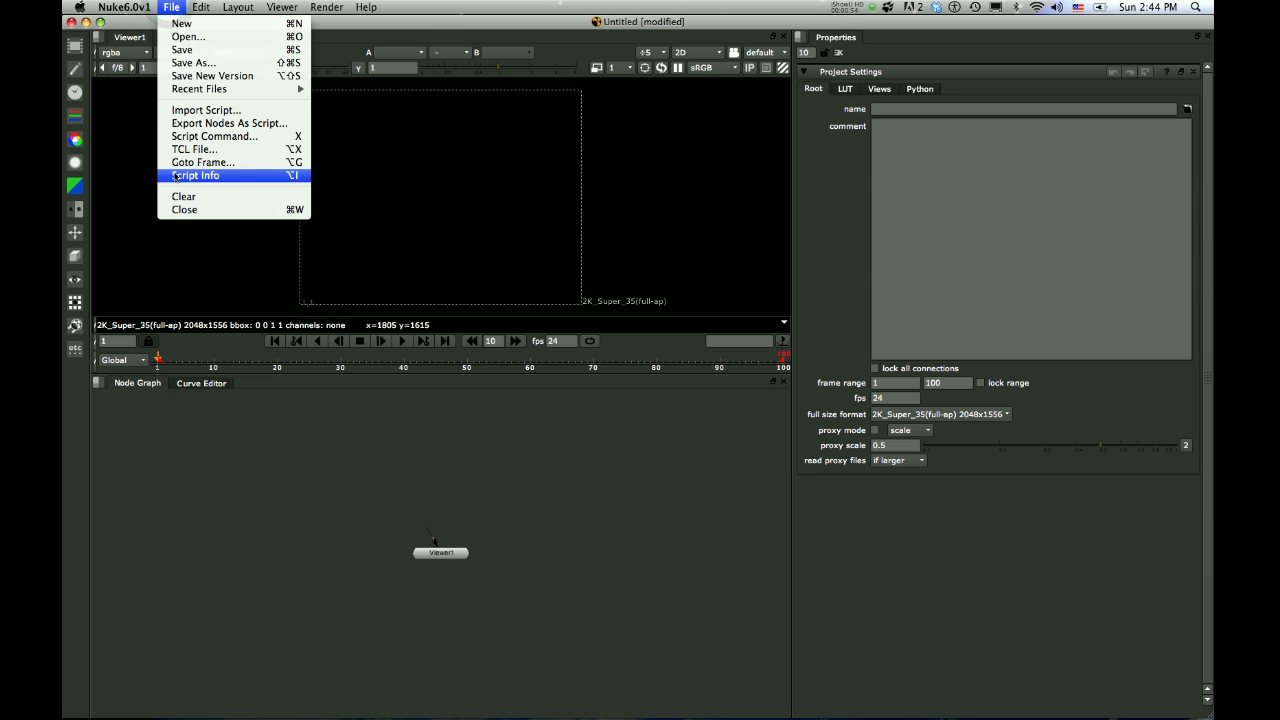
pyautogui.moveTo(201, 7)
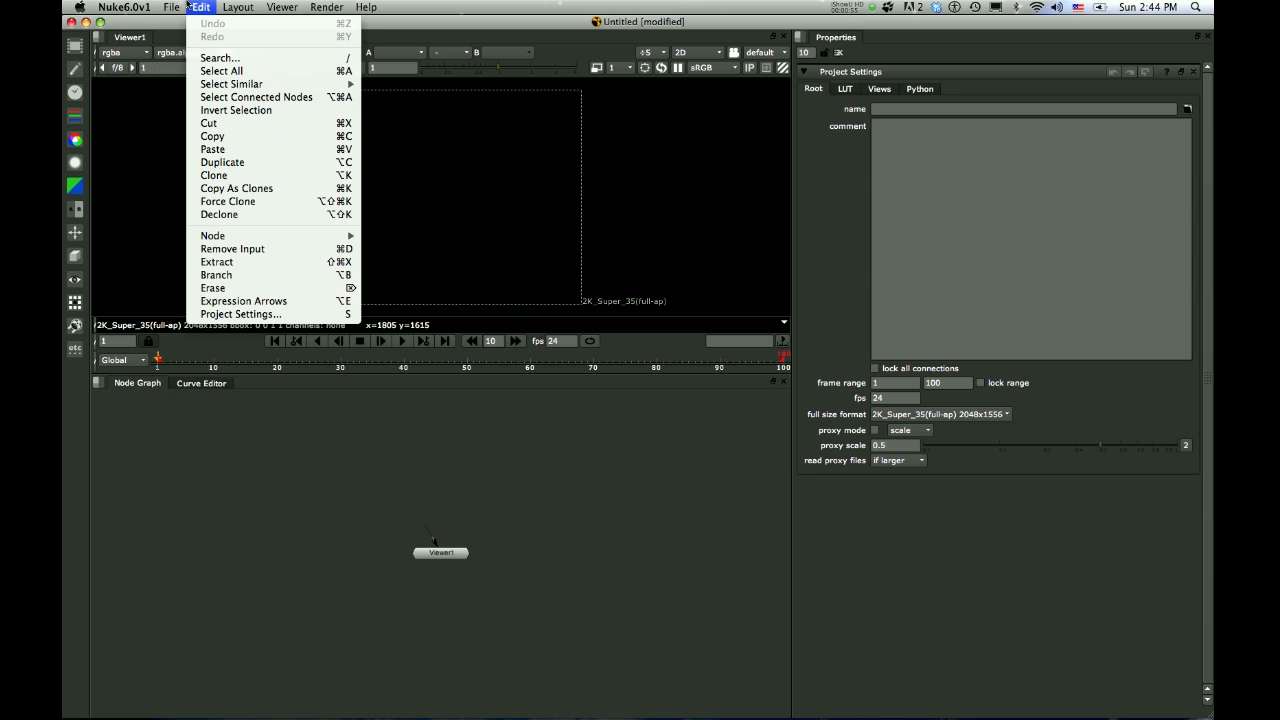
pyautogui.click(332, 315)
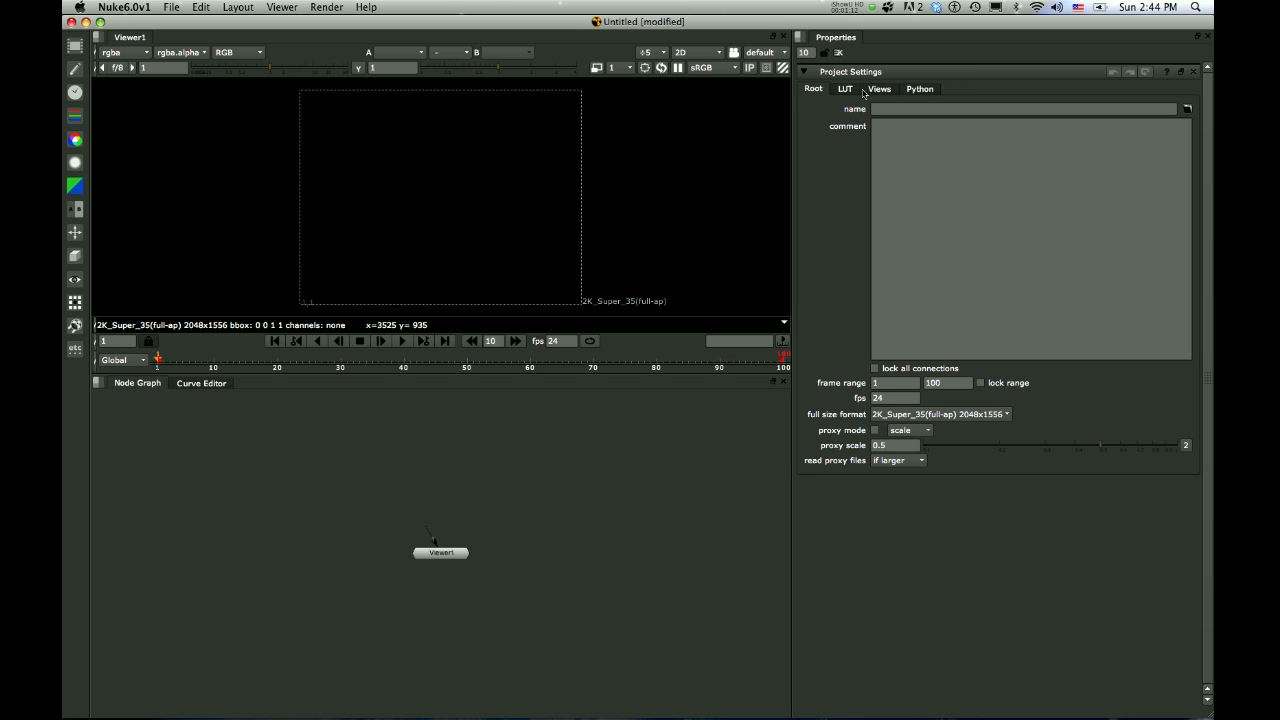
# Examine the project's LUT curves, comparing linear, Gamma2.2 and the log entries without editing them
pyautogui.click(846, 89)
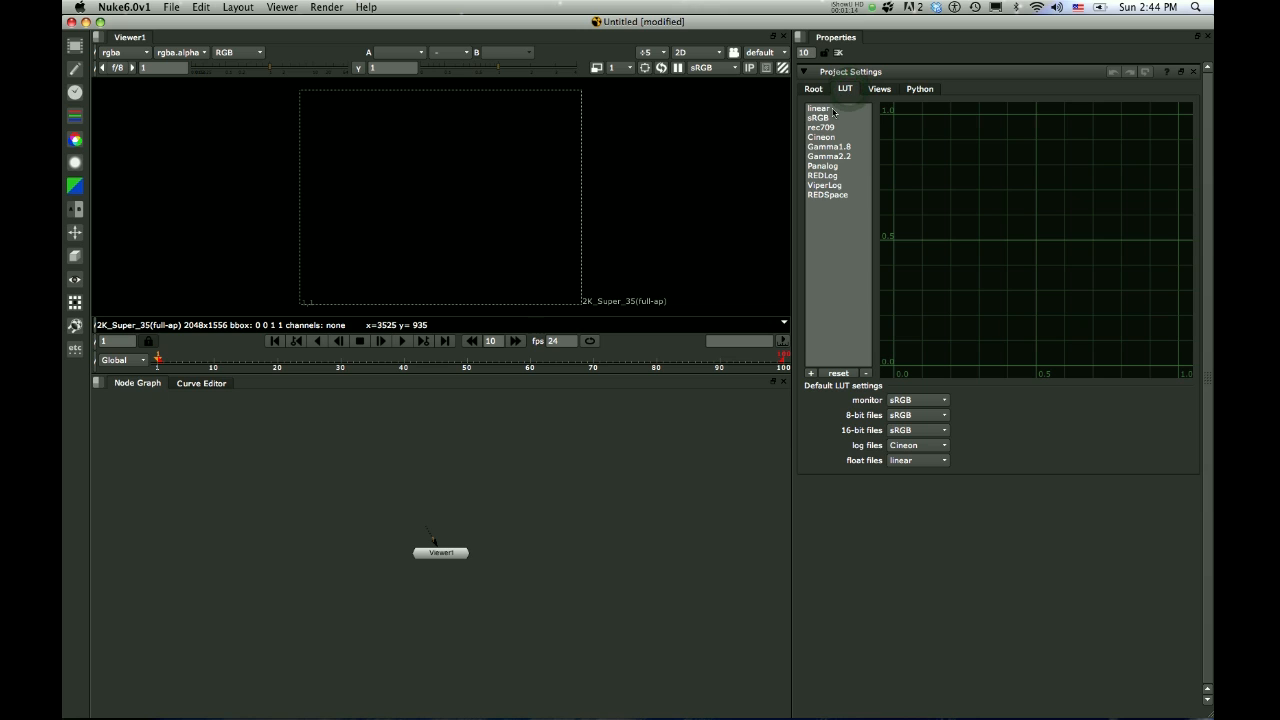
pyautogui.click(820, 111)
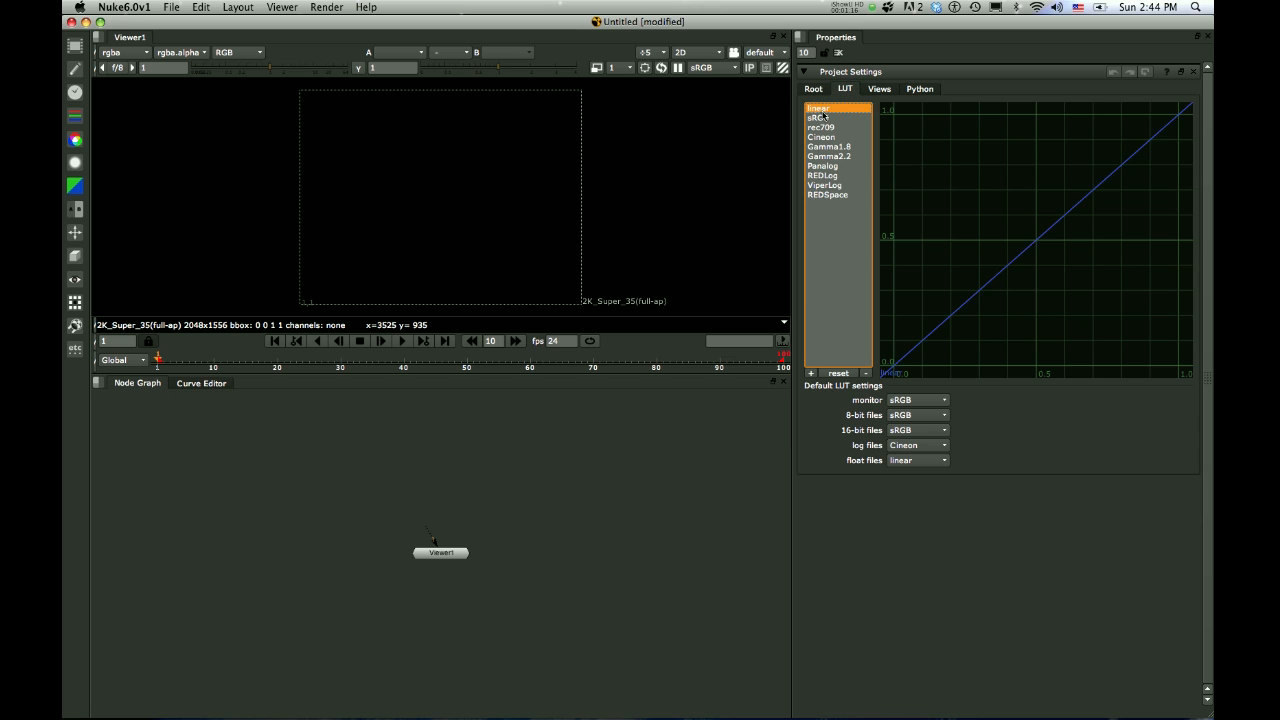
pyautogui.click(826, 156)
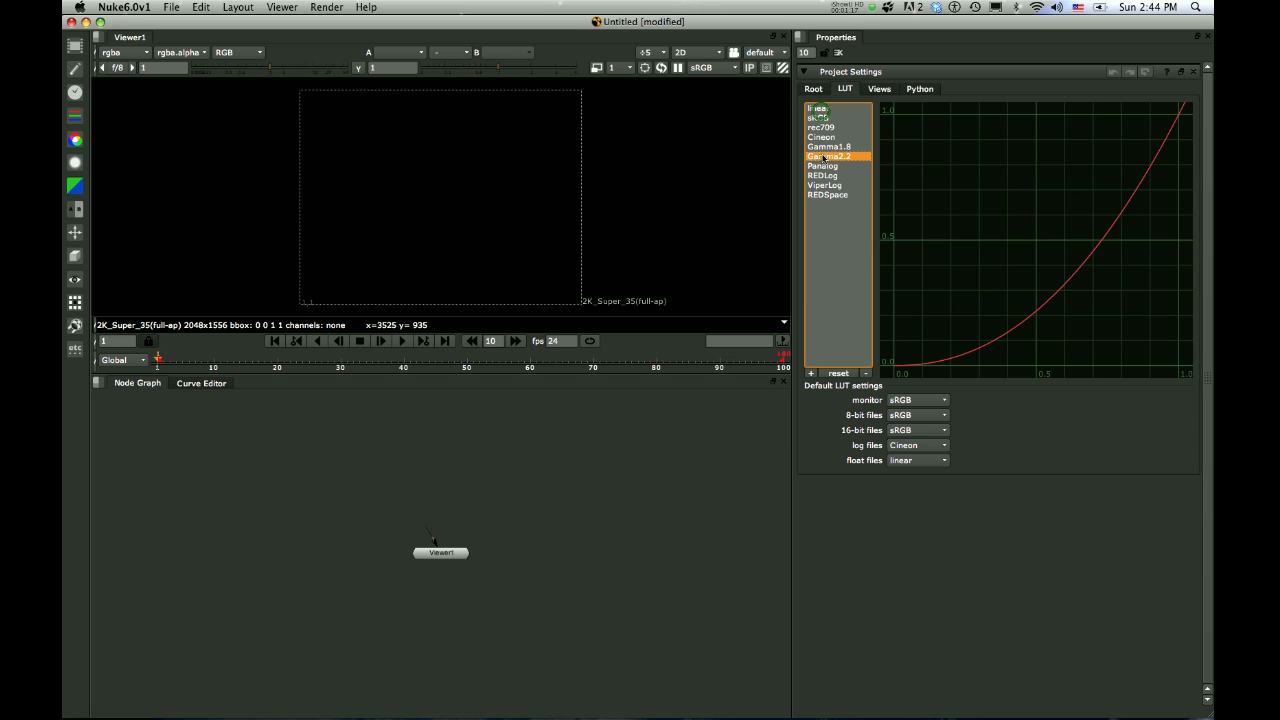
pyautogui.click(825, 177)
pyautogui.click(822, 157)
# Set up the project views for stereo with left and right views, and enable view colours in the UI
pyautogui.click(879, 89)
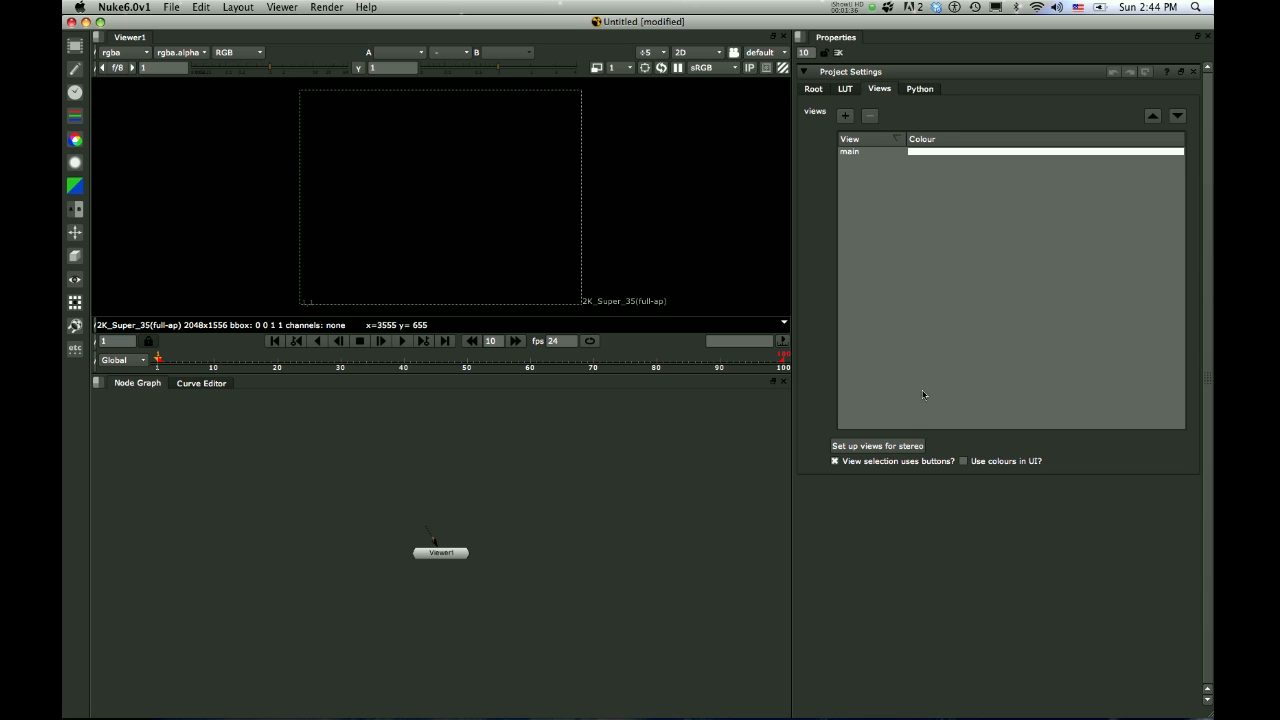
pyautogui.click(880, 447)
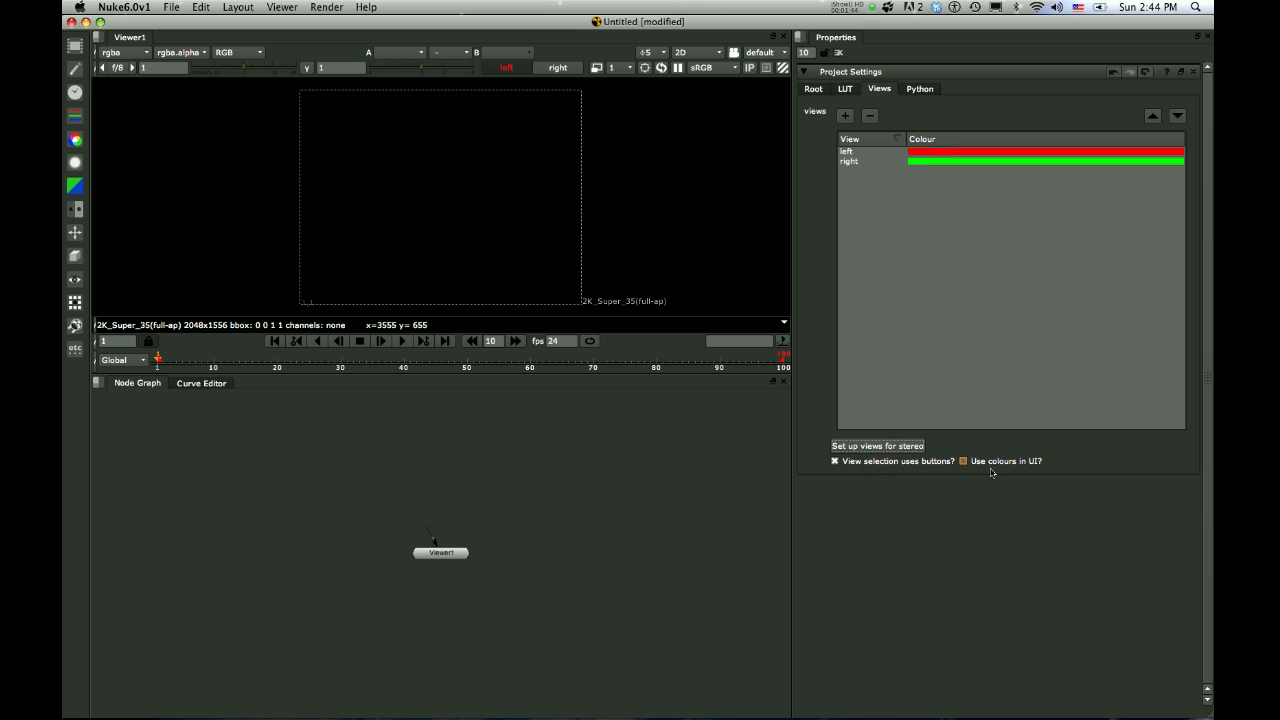
pyautogui.click(964, 462)
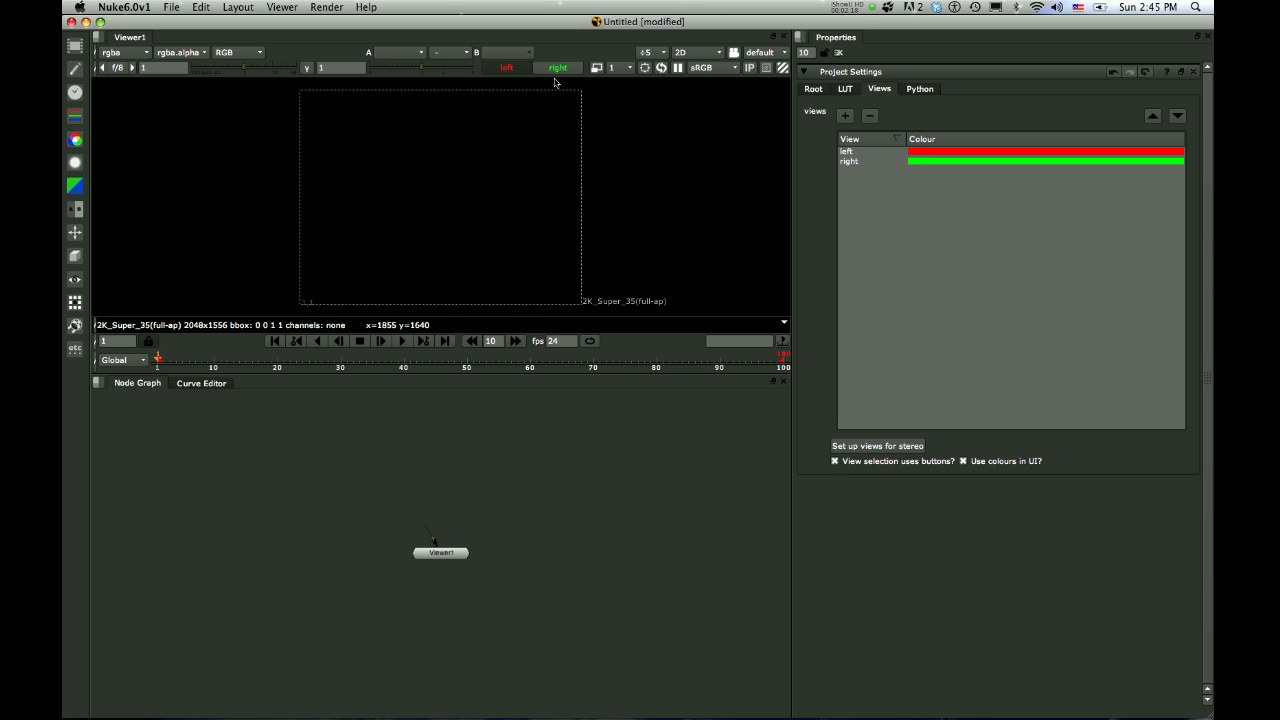
# Switch the viewer back and forth between the left and right stereo views to check them
pyautogui.click(561, 72)
pyautogui.click(497, 66)
pyautogui.click(562, 69)
pyautogui.click(506, 68)
pyautogui.click(555, 69)
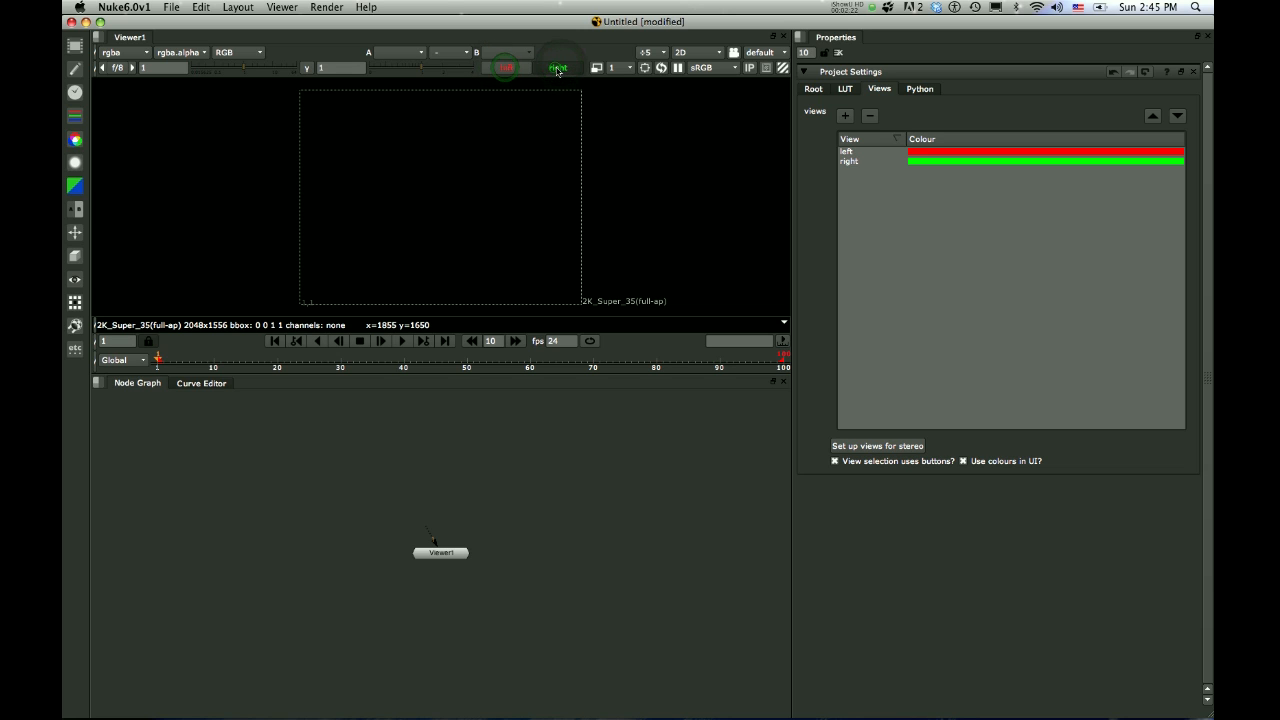
pyautogui.click(497, 69)
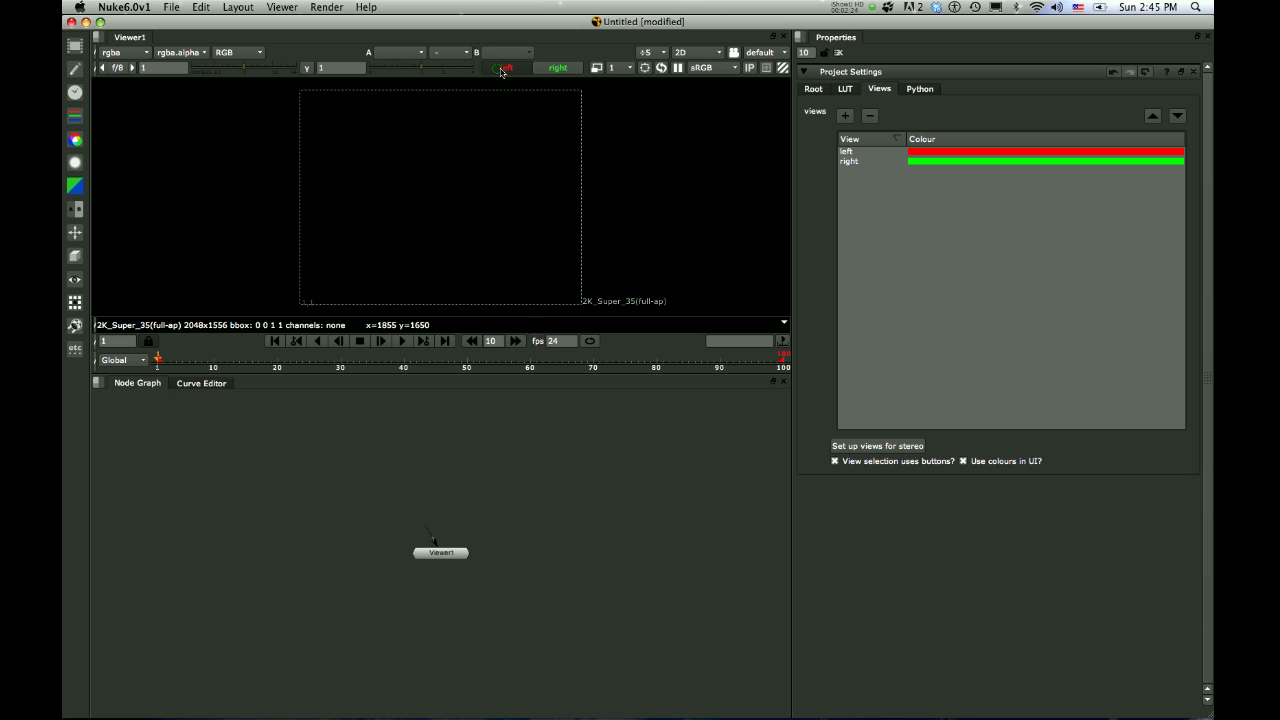
pyautogui.click(548, 70)
pyautogui.click(511, 72)
pyautogui.click(551, 72)
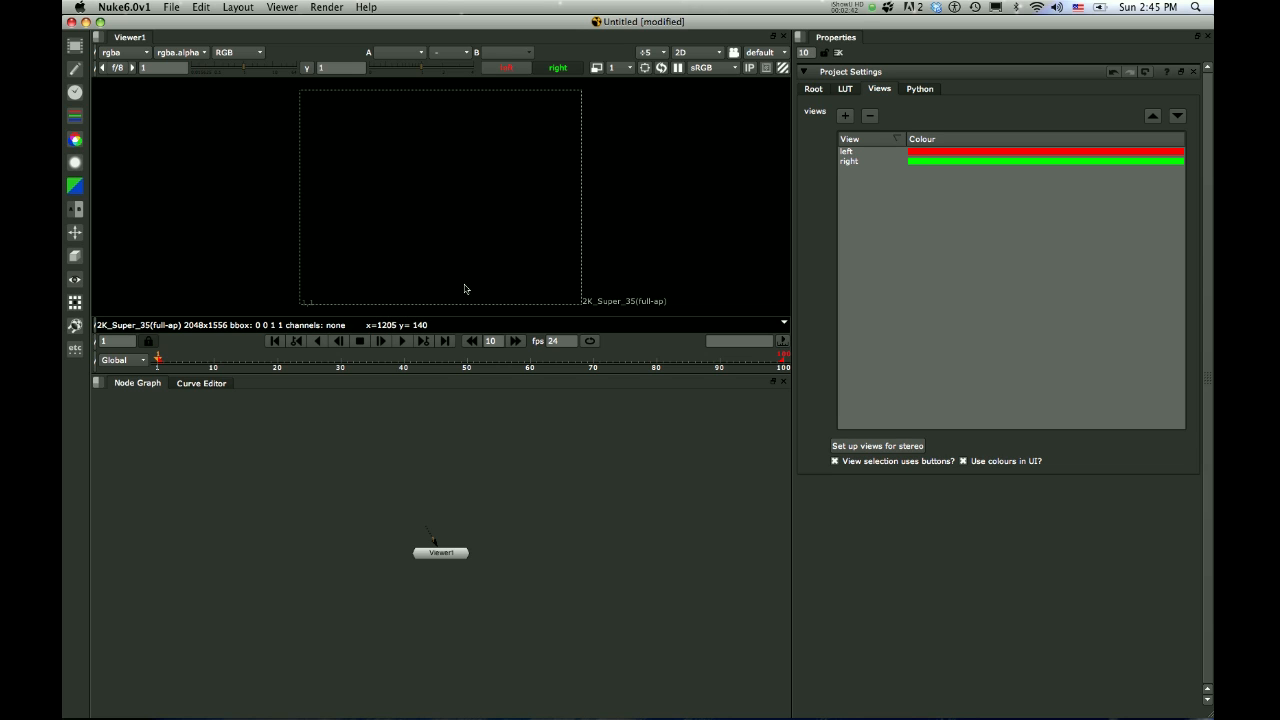
# Add a Read node to the node graph and load Midtown_Skyline,_New_York_City.jpg into it
pyautogui.rightClick(357, 461)
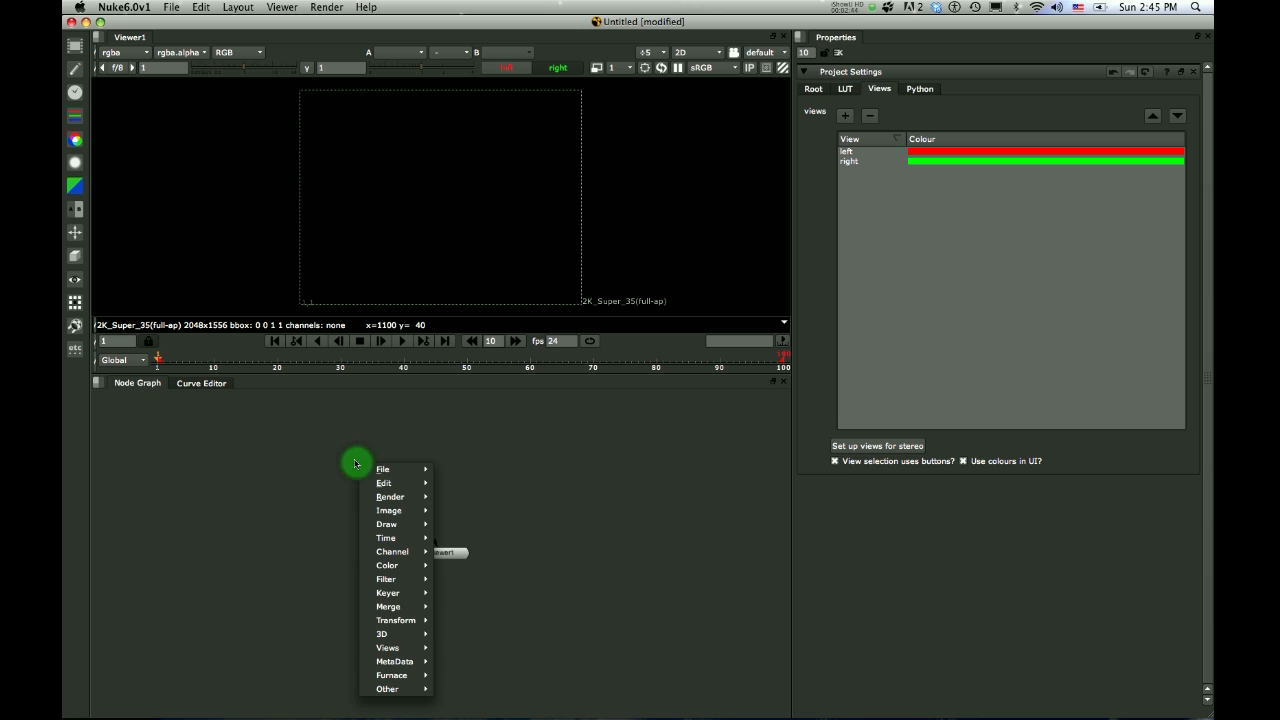
pyautogui.click(337, 452)
pyautogui.press('Tab')
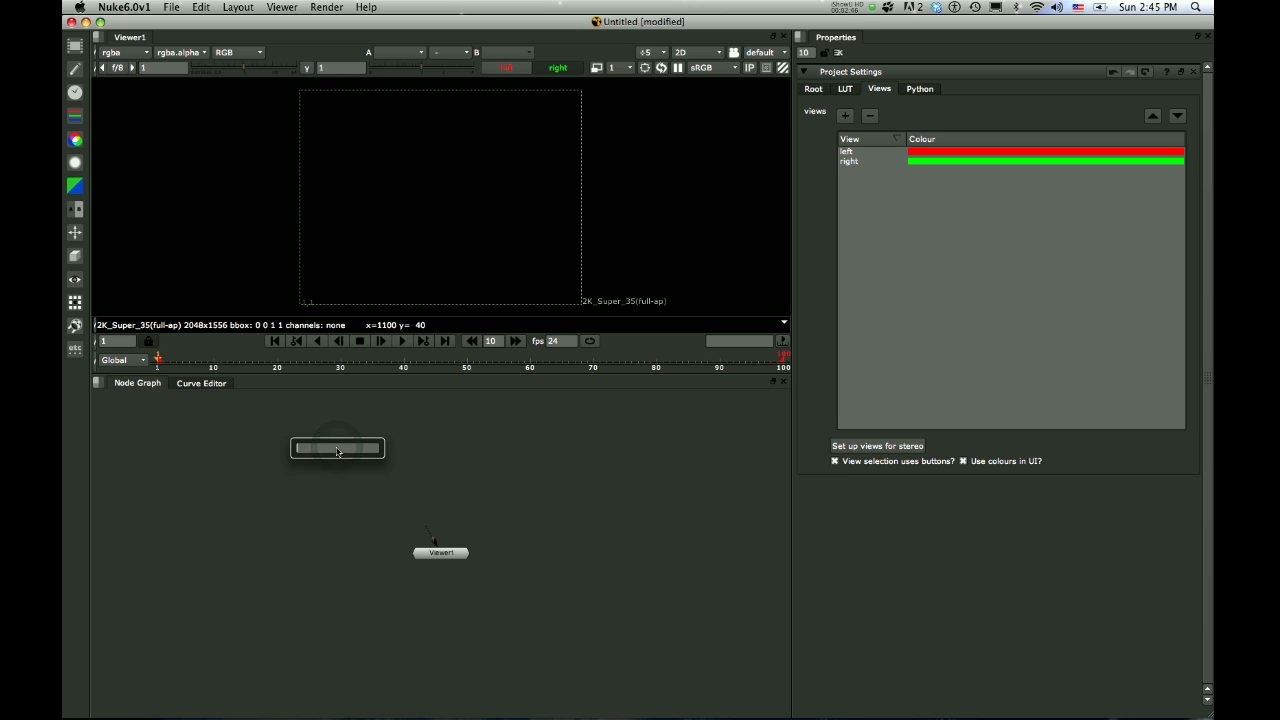
pyautogui.write('re')
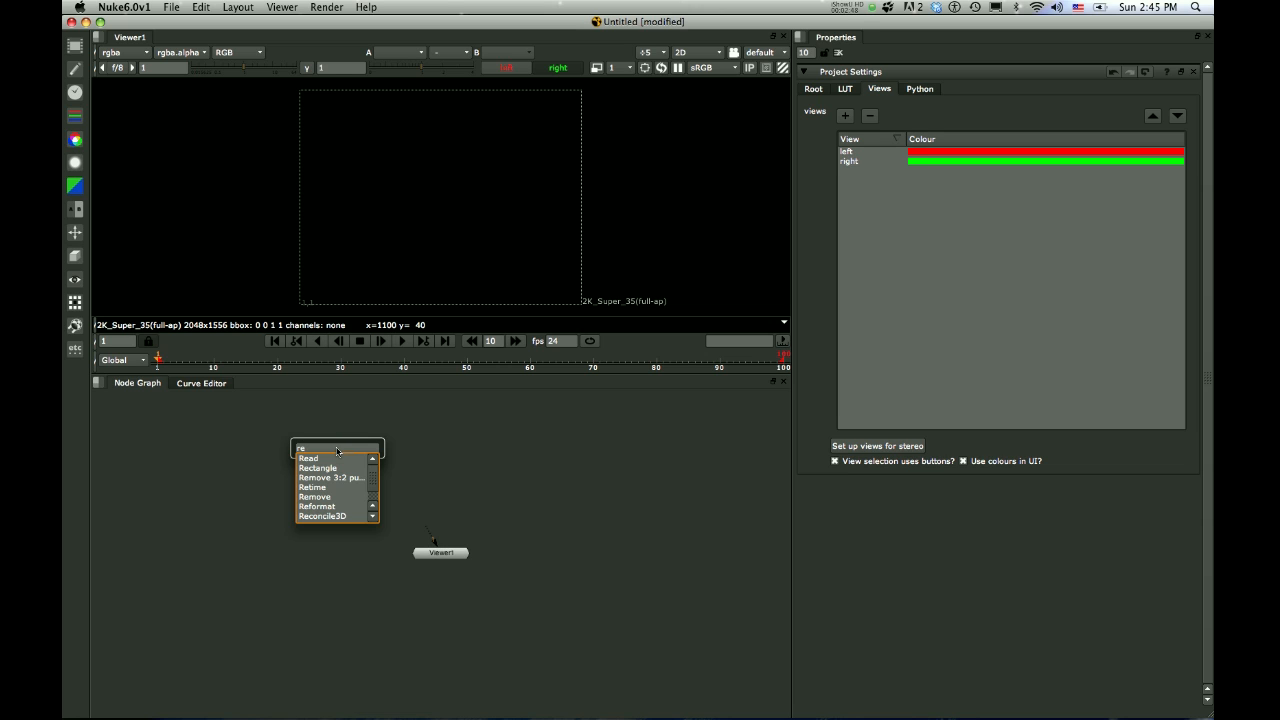
pyautogui.press('Down')
pyautogui.press('Return')
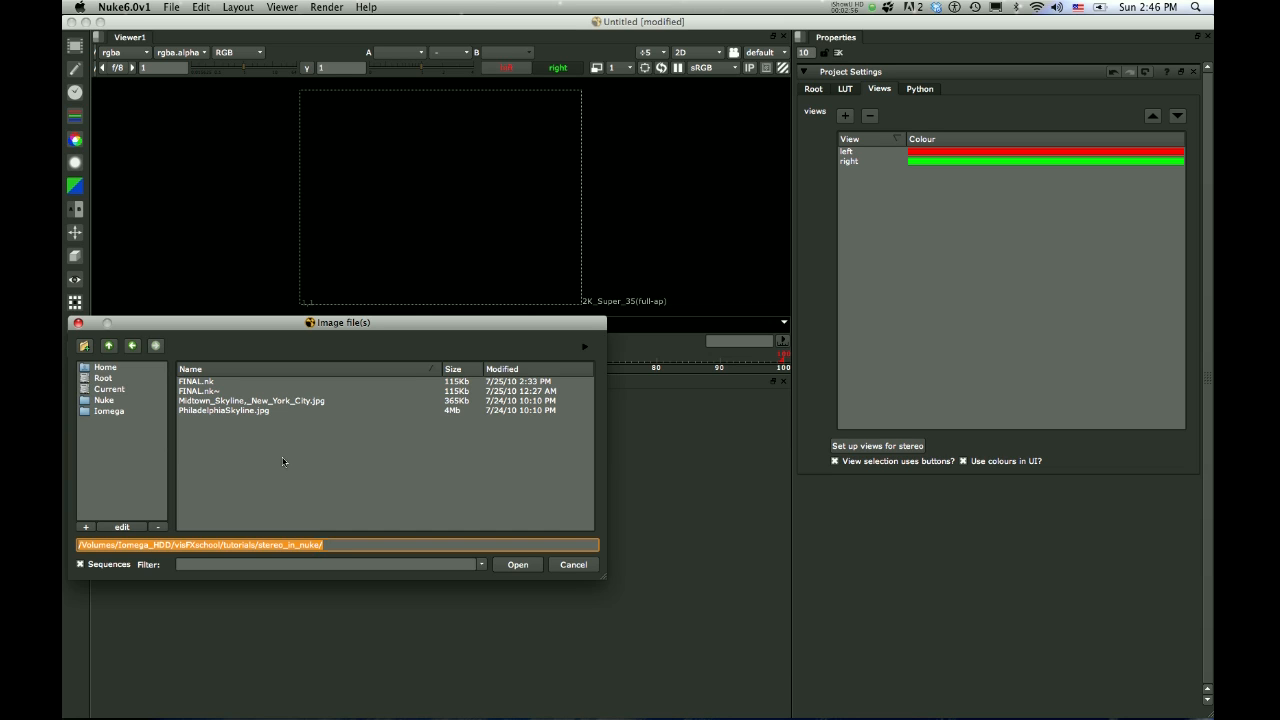
pyautogui.click(295, 401)
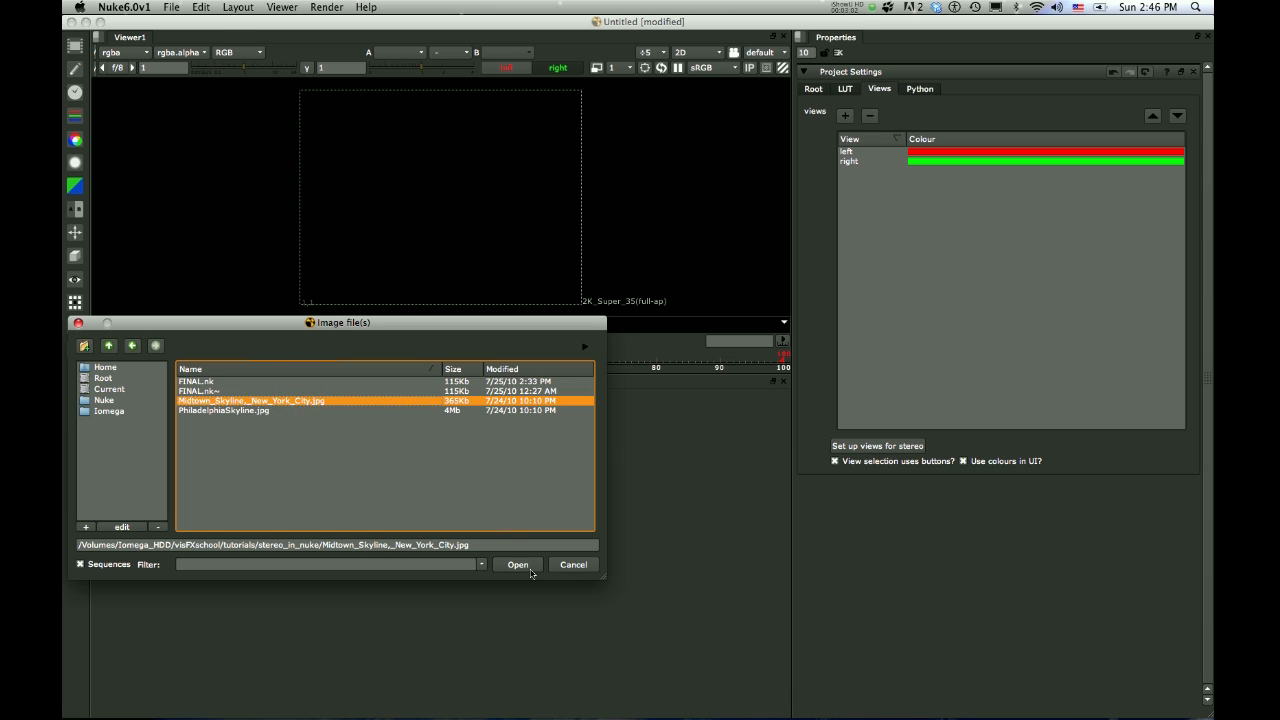
pyautogui.click(530, 568)
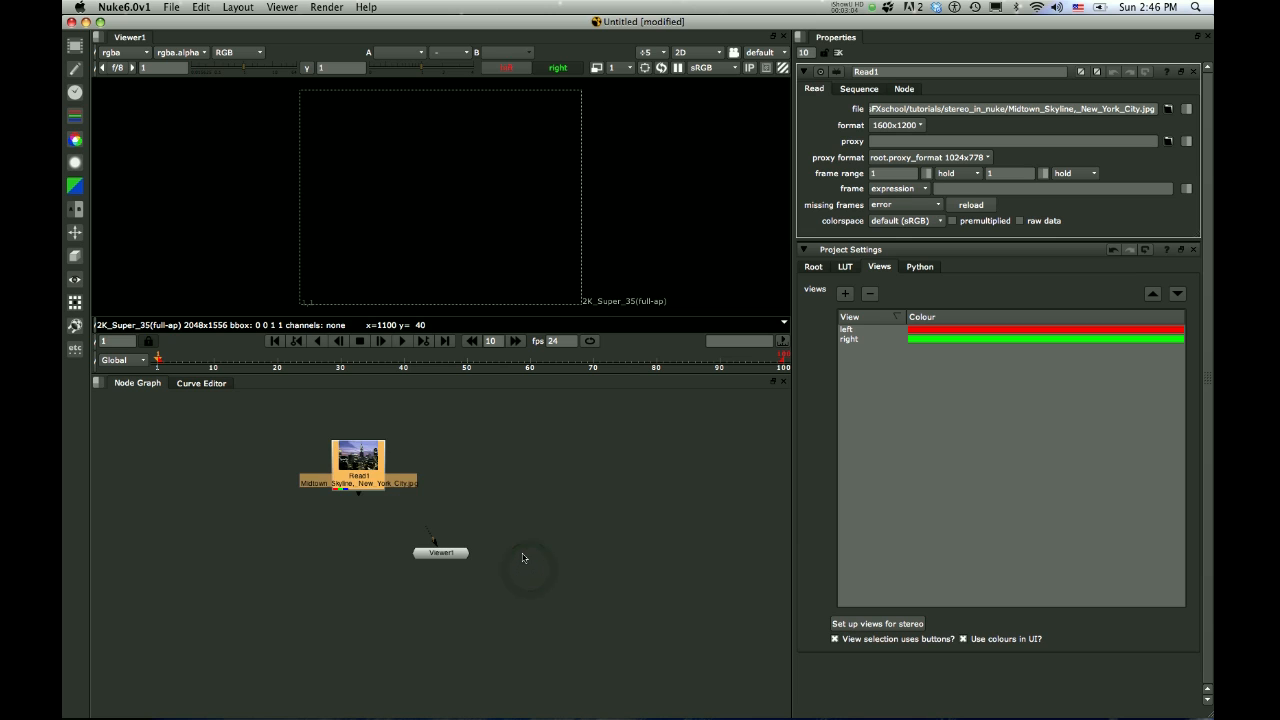
# Connect the viewer to the skyline Read node and place the viewer node well below it in the graph
pyautogui.moveTo(457, 552); pyautogui.dragTo(367, 462)
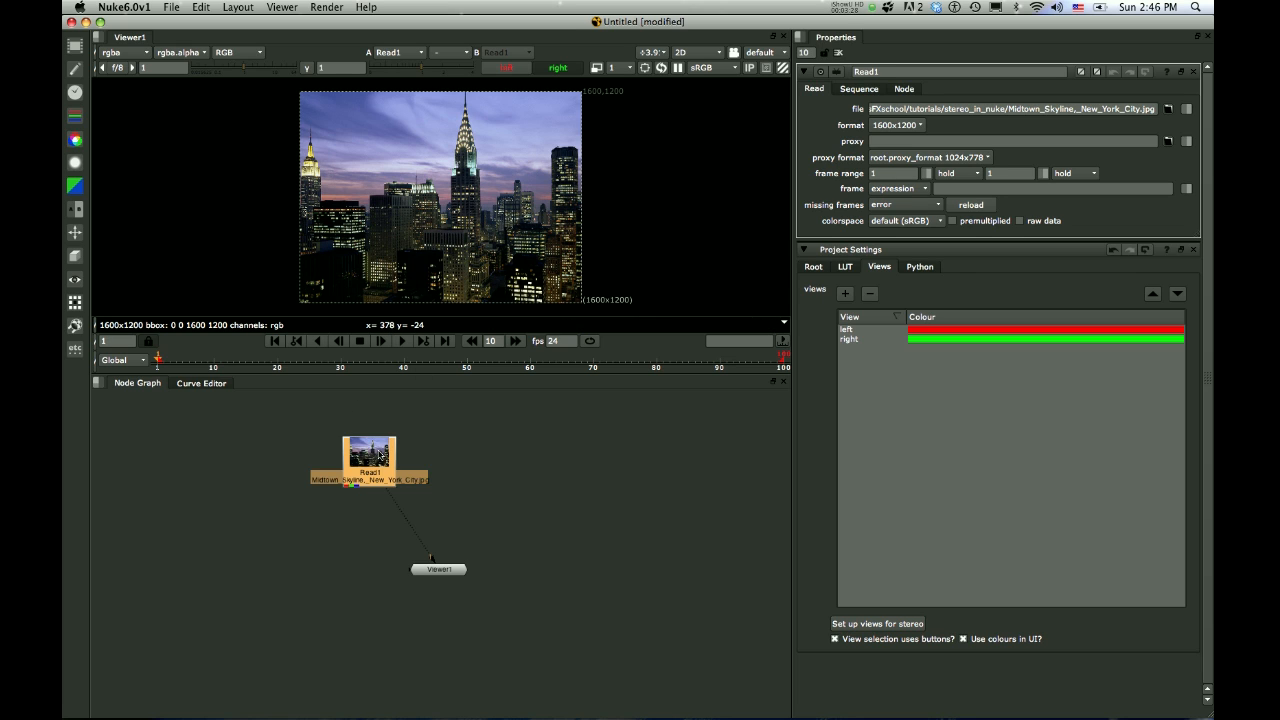
pyautogui.moveTo(381, 457); pyautogui.dragTo(378, 444)
pyautogui.moveTo(440, 572); pyautogui.dragTo(393, 603)
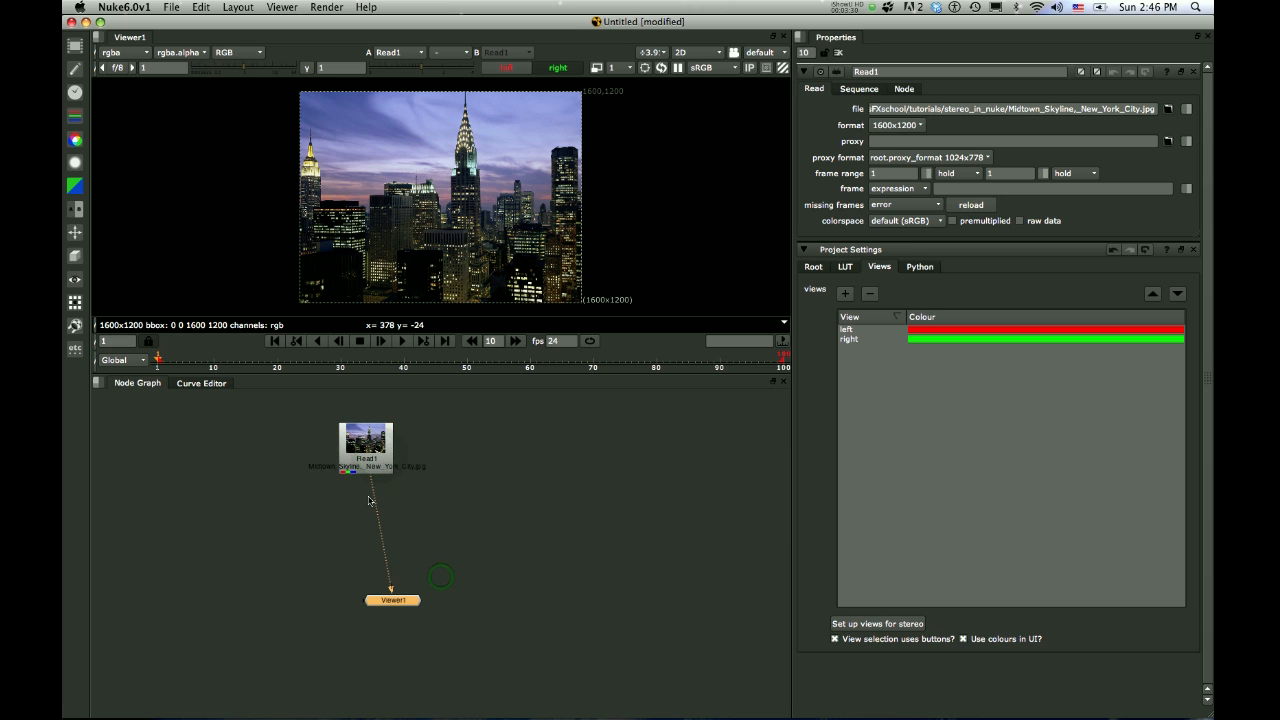
pyautogui.click(368, 461)
pyautogui.press('Tab')
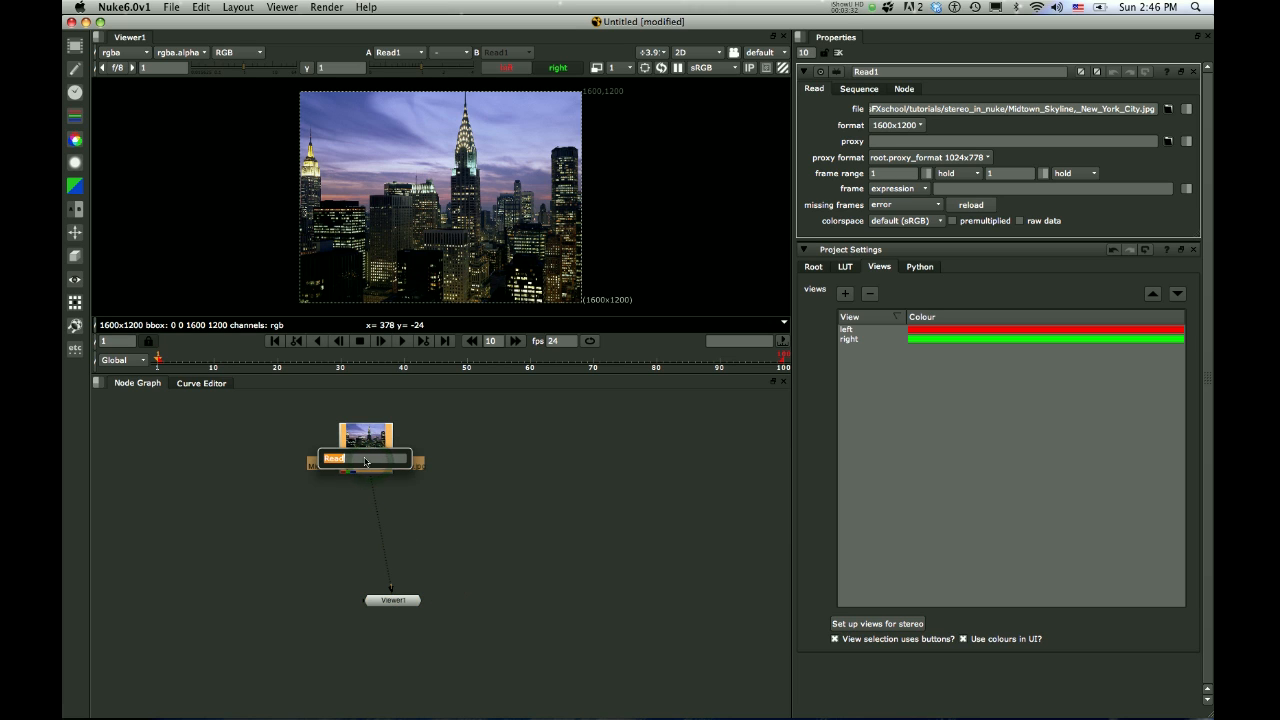
pyautogui.write('n')
pyautogui.write('ef')
pyautogui.press('Down')
pyautogui.press('Return')
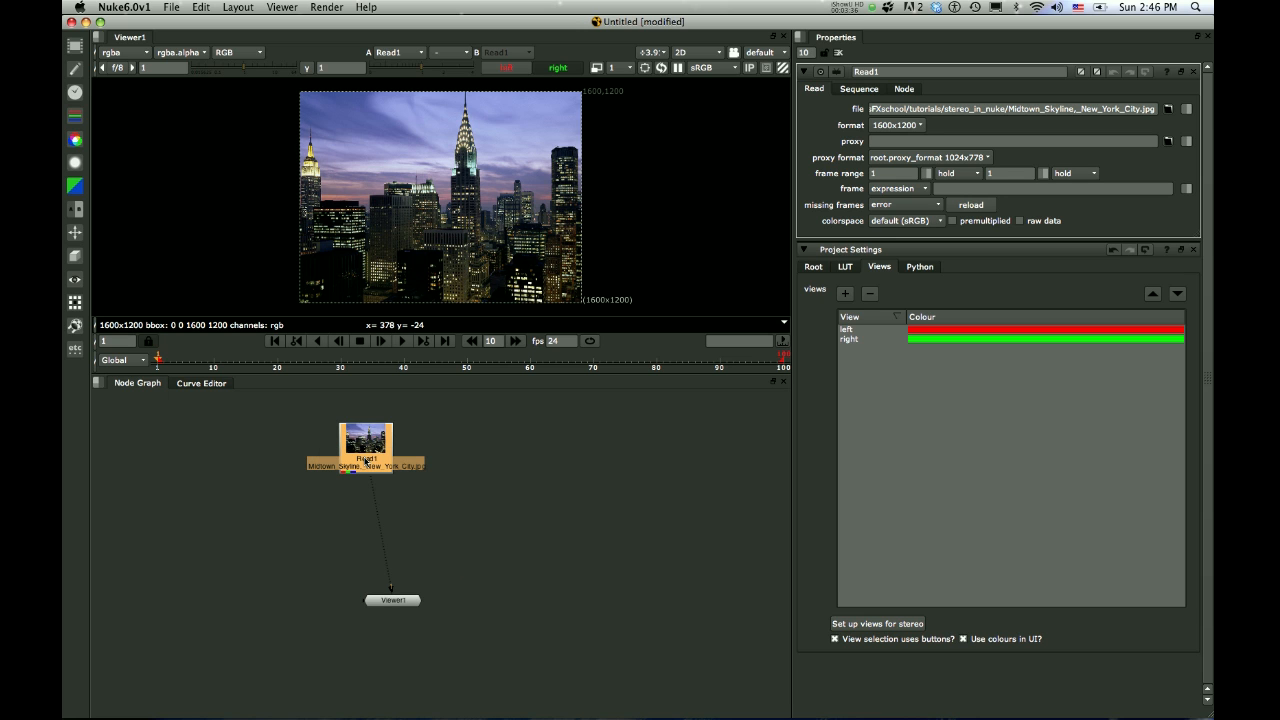
# Add a RotoPaint node as a separate branch off the skyline Read node and name it FG_buildings
pyautogui.press('p')
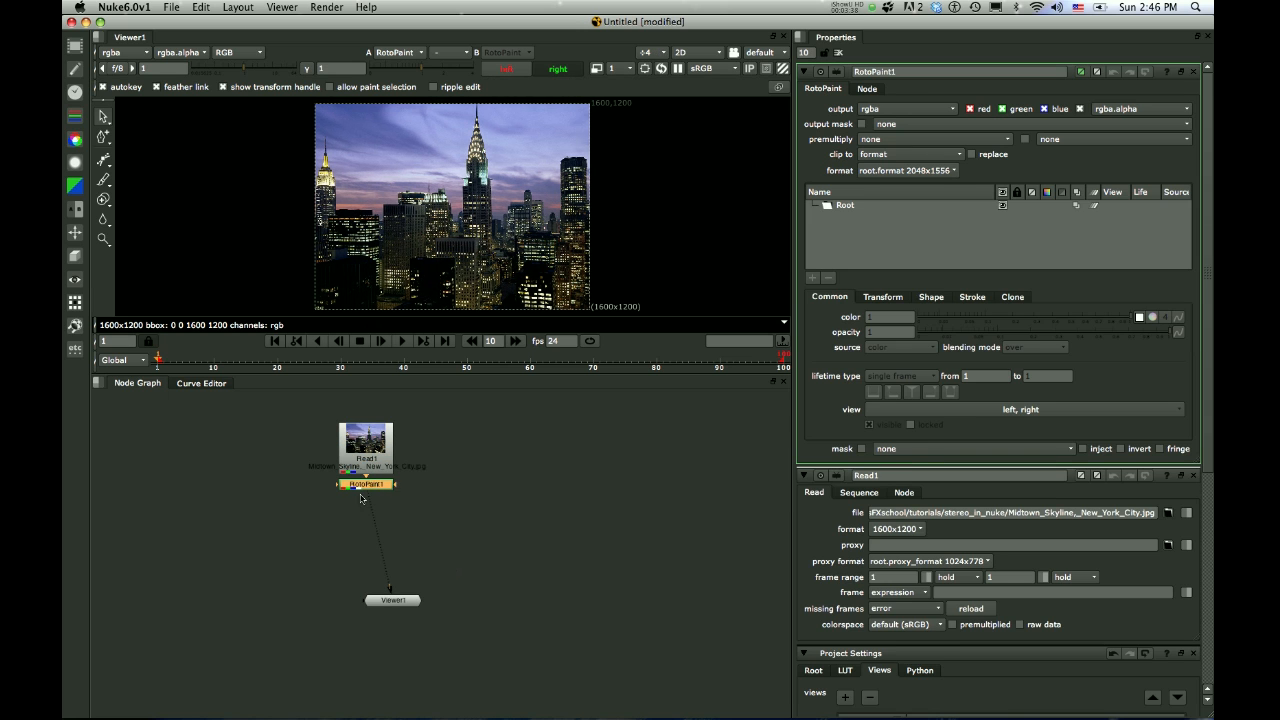
pyautogui.moveTo(366, 484); pyautogui.dragTo(369, 453)
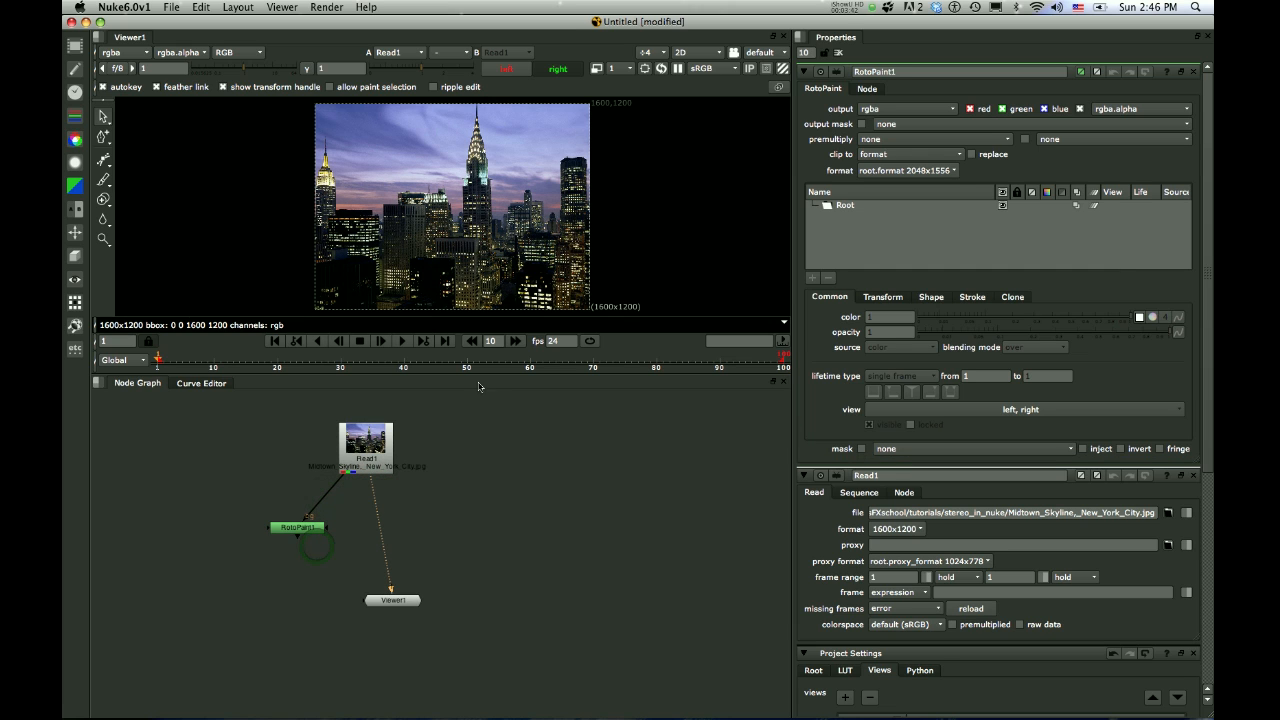
pyautogui.doubleClick(916, 72)
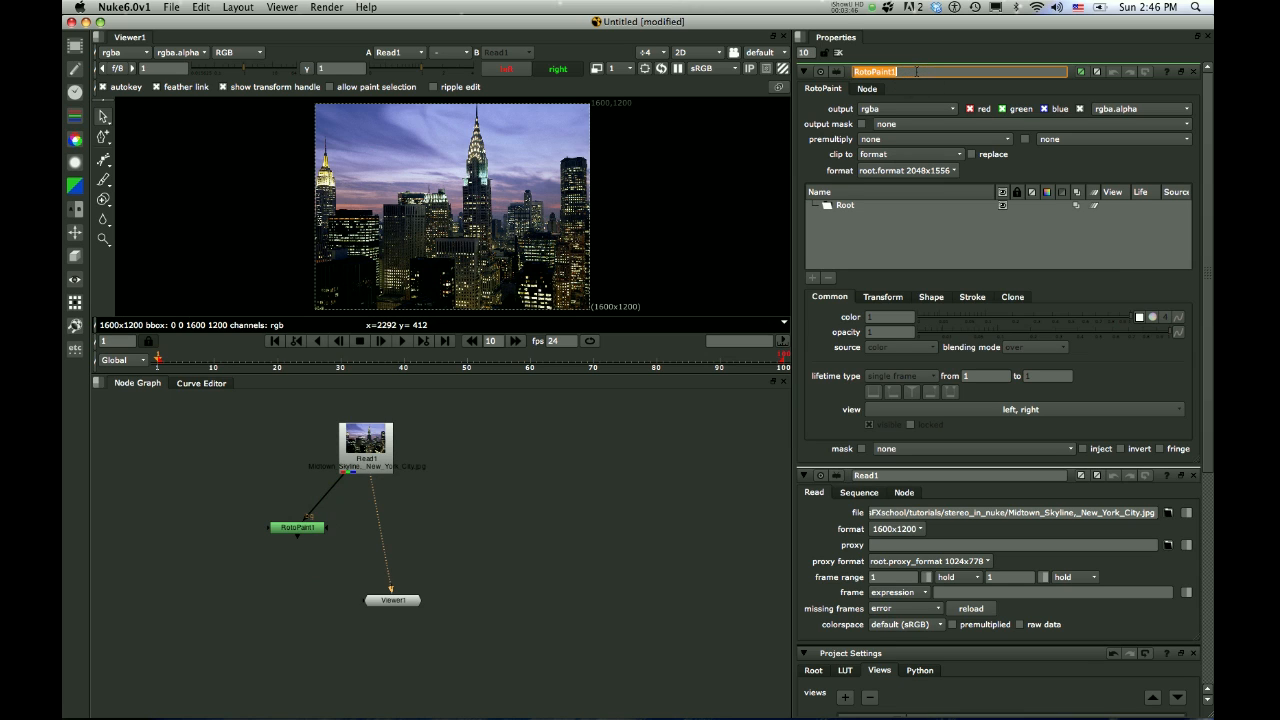
pyautogui.write('FG_buildings')
# Restrict the FG_buildings node's output to alpha only by disabling its red, green and blue channels
pyautogui.click(968, 108)
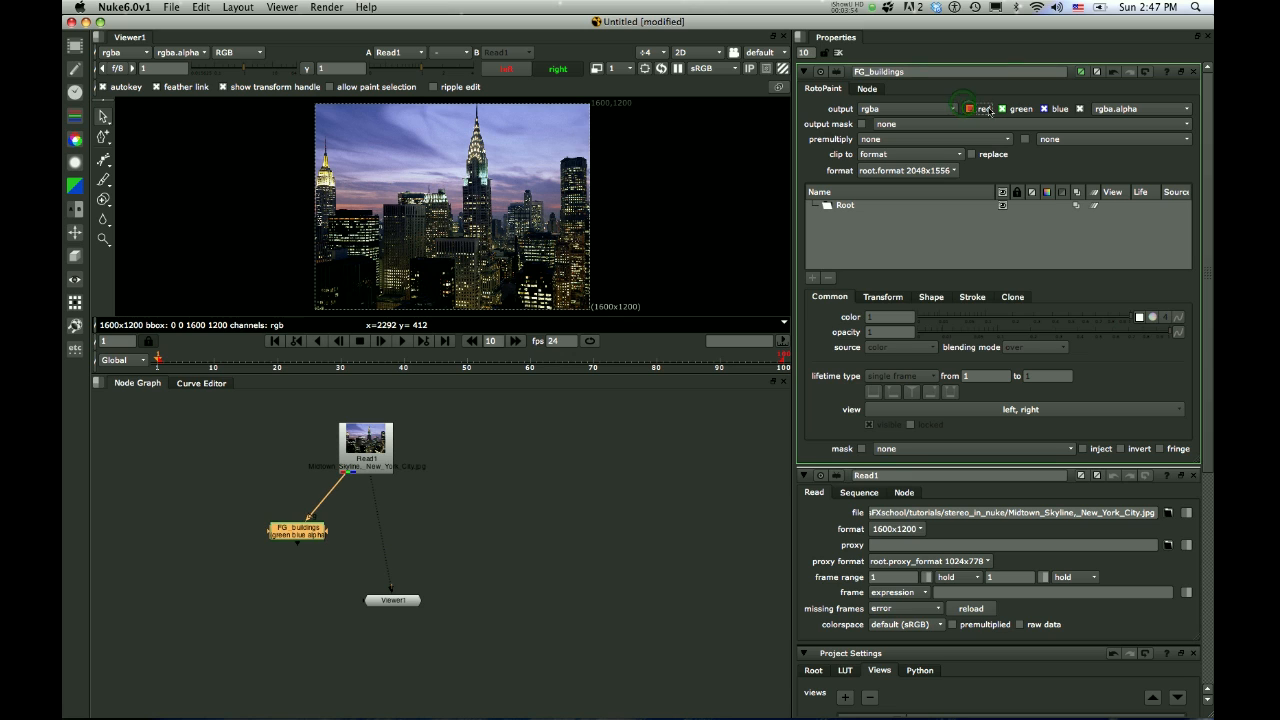
pyautogui.click(1003, 108)
pyautogui.click(1043, 109)
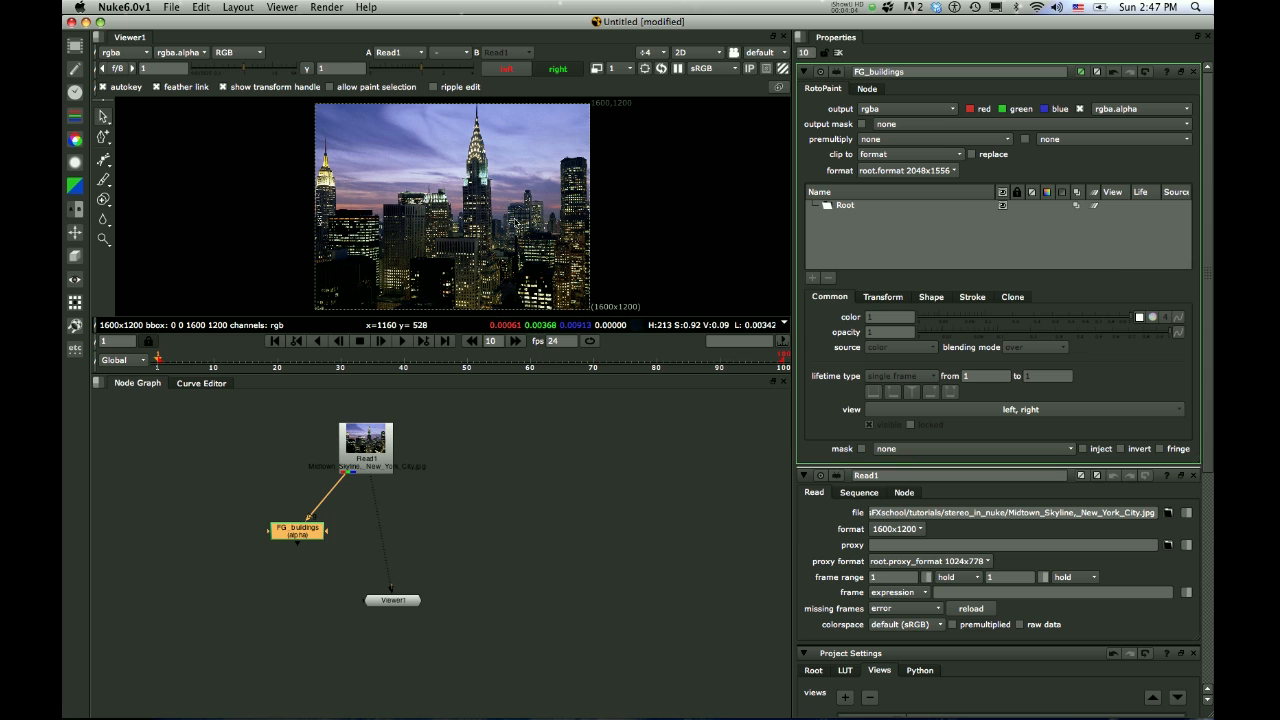
# Enlarge the viewer and start a Bezier shape tracing the stepped outline of the dark foreground building at the photo's left edge
pyautogui.scroll(5, 465, 243)
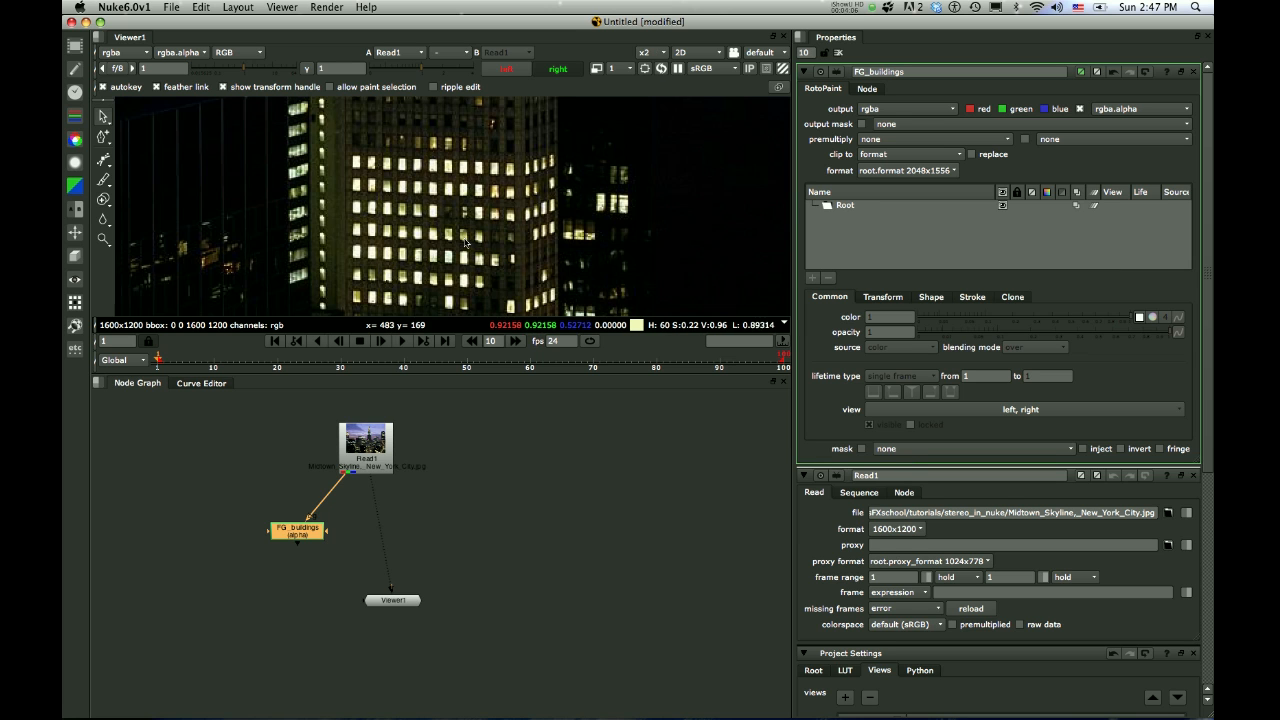
pyautogui.scroll(-4, 465, 243)
pyautogui.press('space')
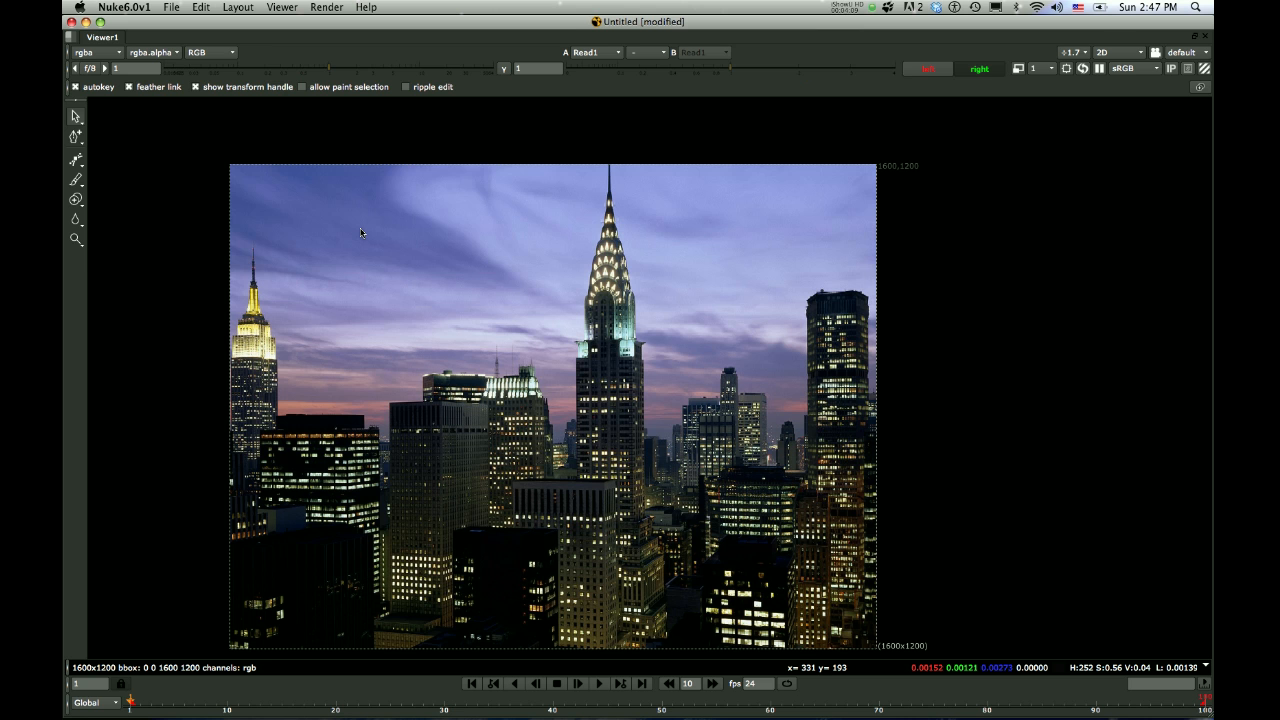
pyautogui.scroll(2, 235, 325)
pyautogui.click(76, 160)
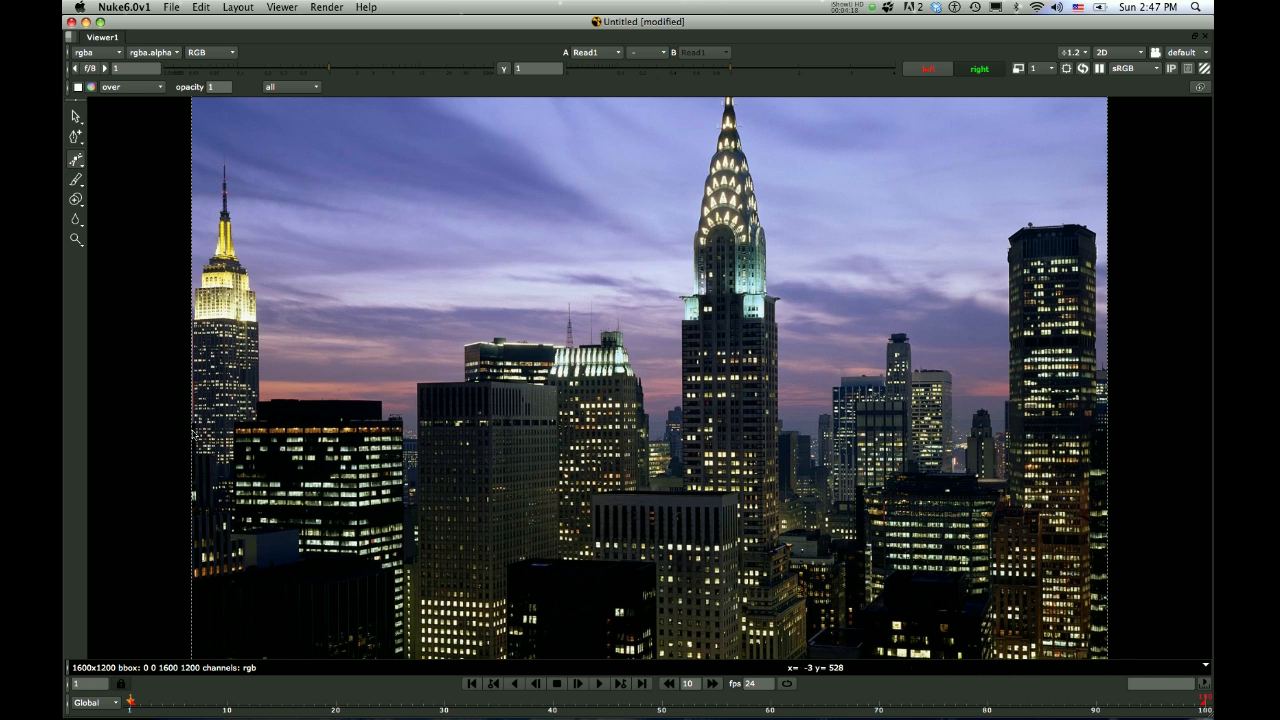
pyautogui.moveTo(300, 468); pyautogui.dragTo(332, 298, button='middle')
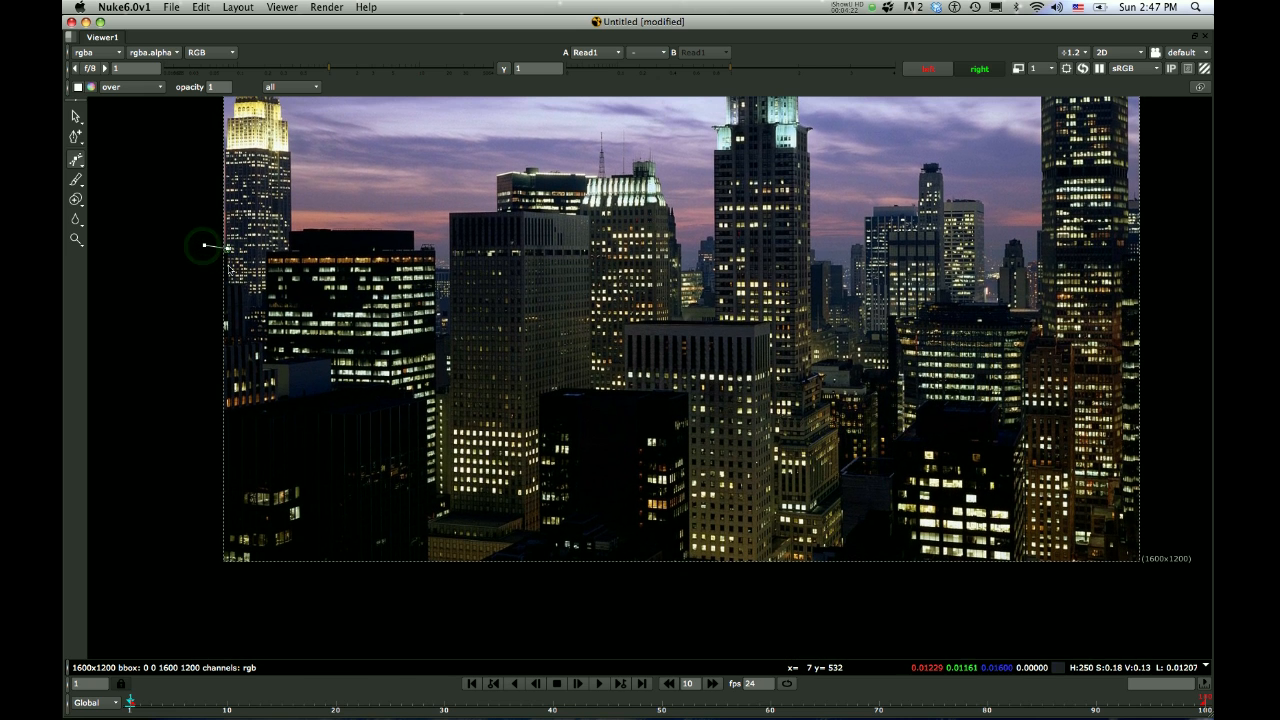
pyautogui.click(228, 249)
pyautogui.click(228, 278)
pyautogui.click(251, 284)
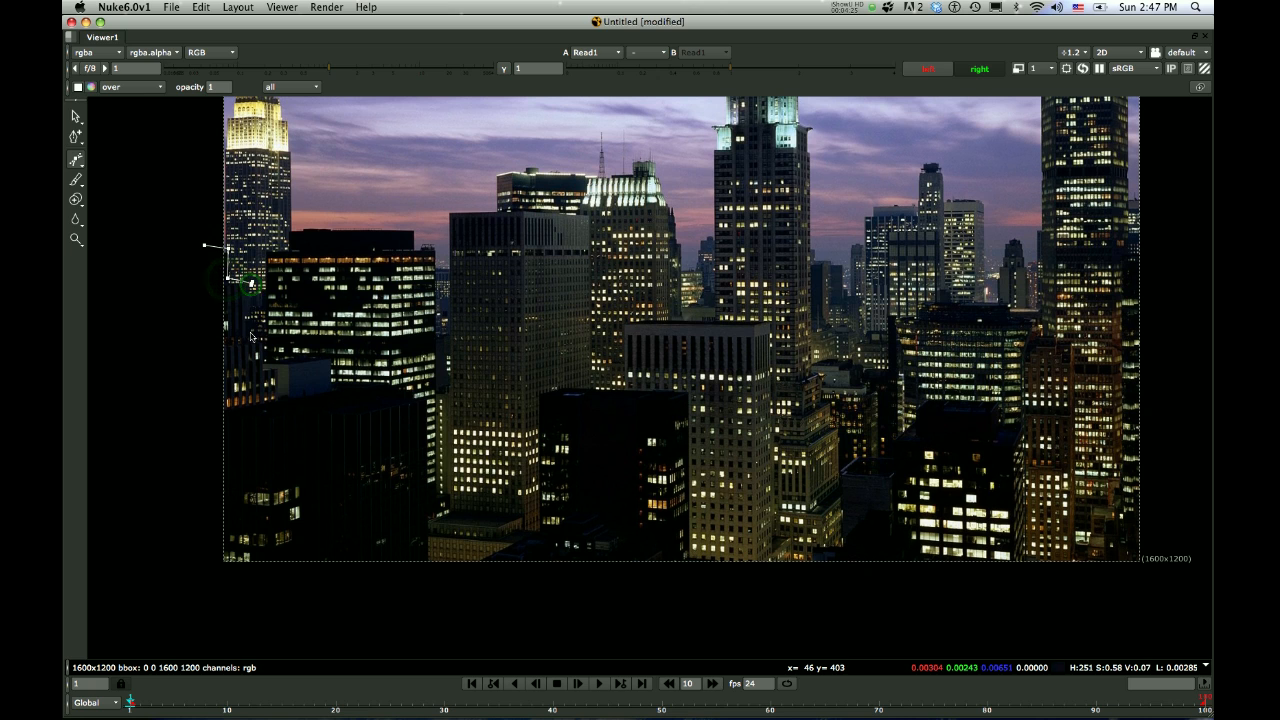
pyautogui.click(251, 334)
pyautogui.click(262, 342)
pyautogui.click(264, 356)
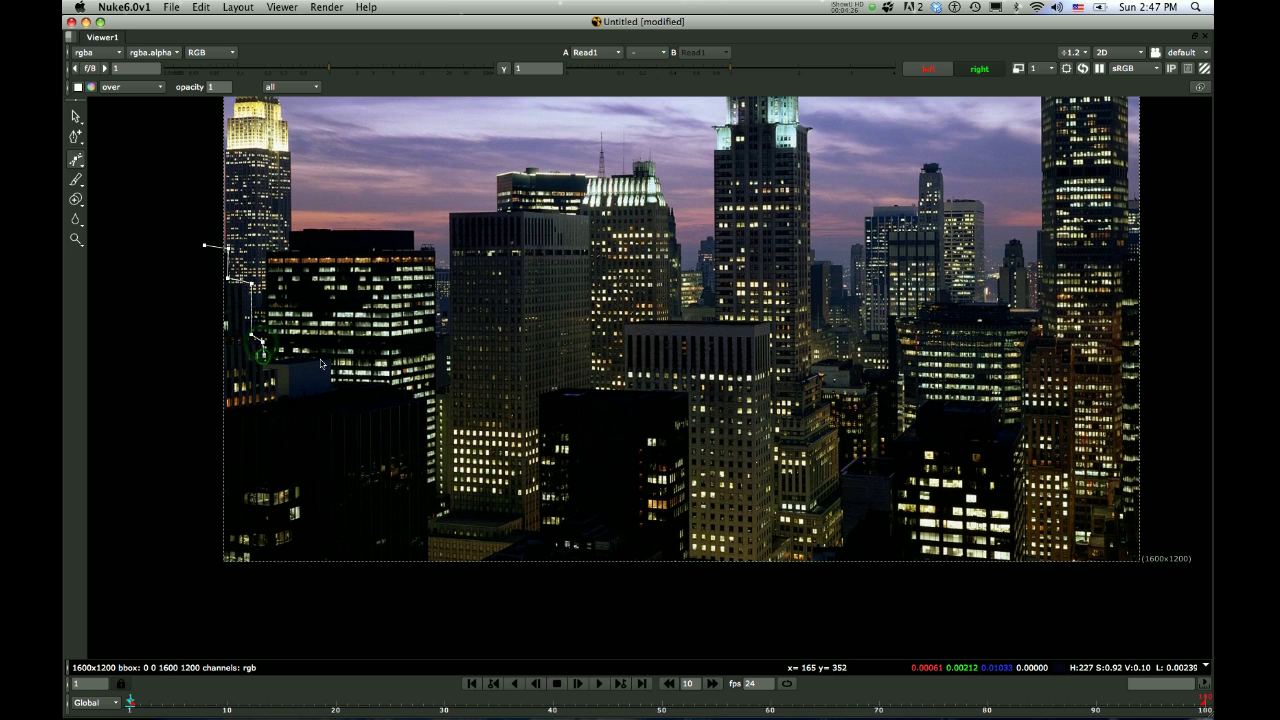
# Continue the outline along the low dark building's roof and right side, and close the shape outside the image border
pyautogui.click(299, 357)
pyautogui.click(326, 360)
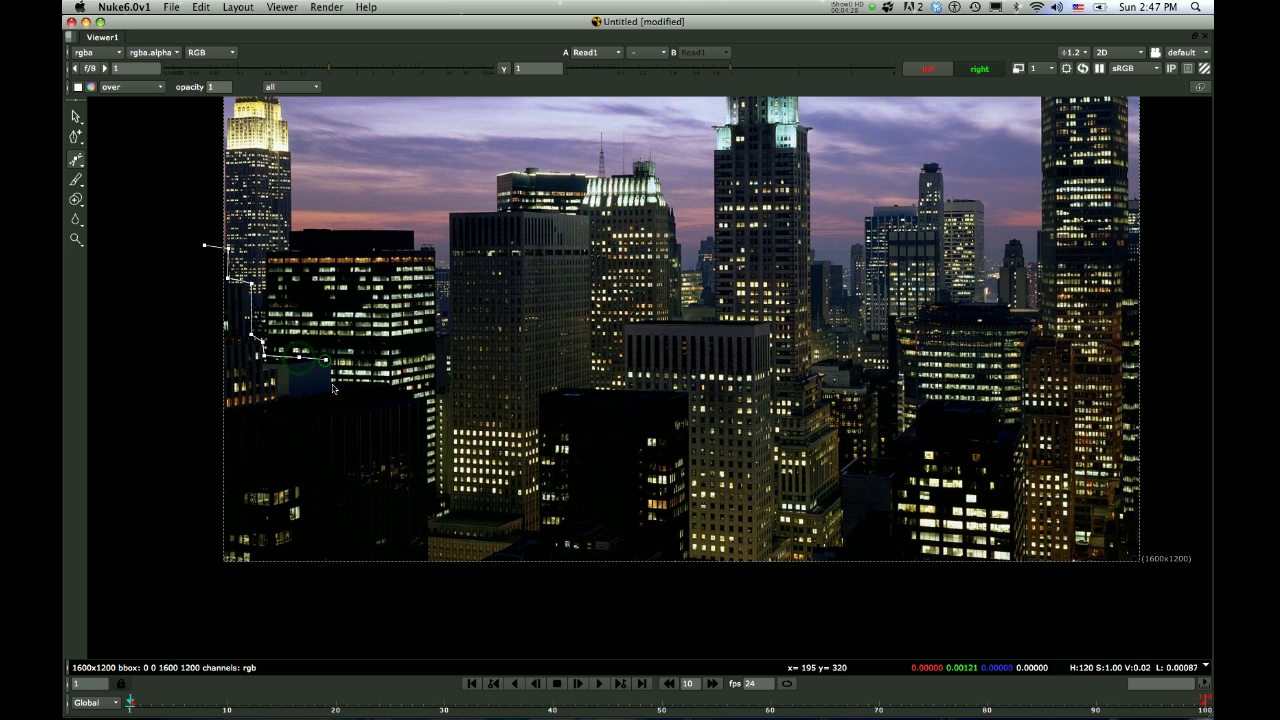
pyautogui.click(332, 382)
pyautogui.click(391, 386)
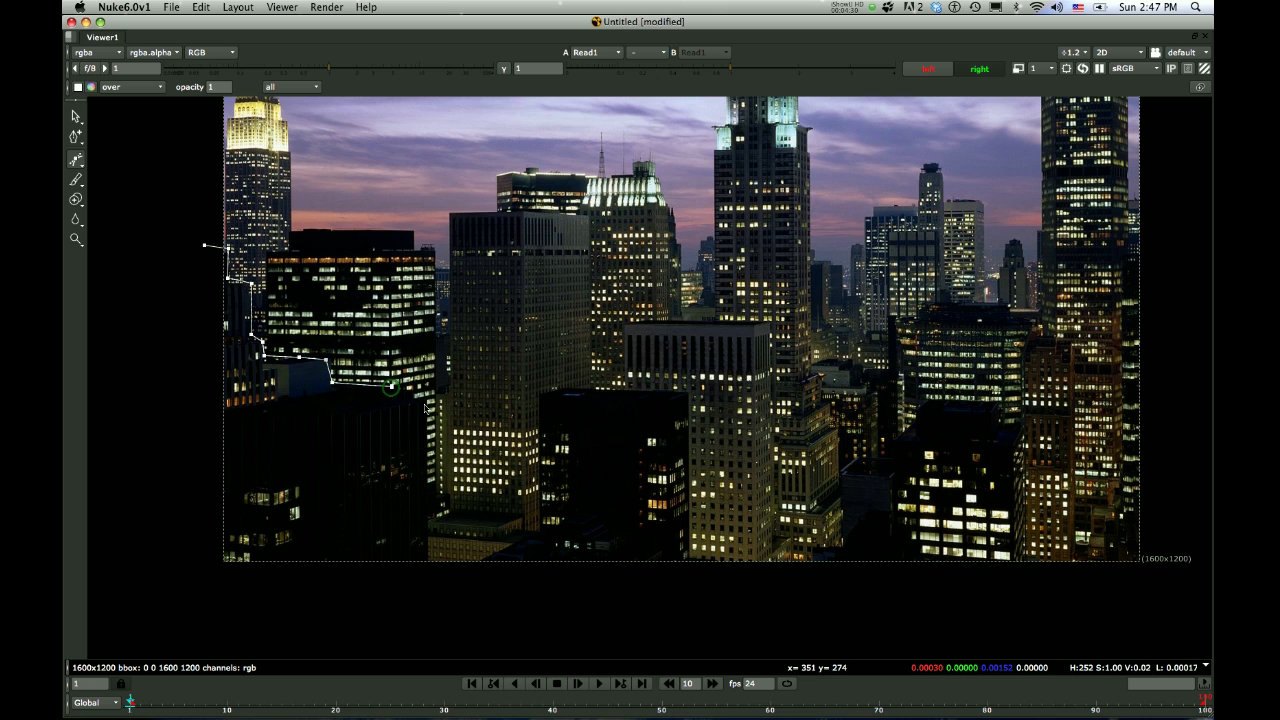
pyautogui.click(425, 402)
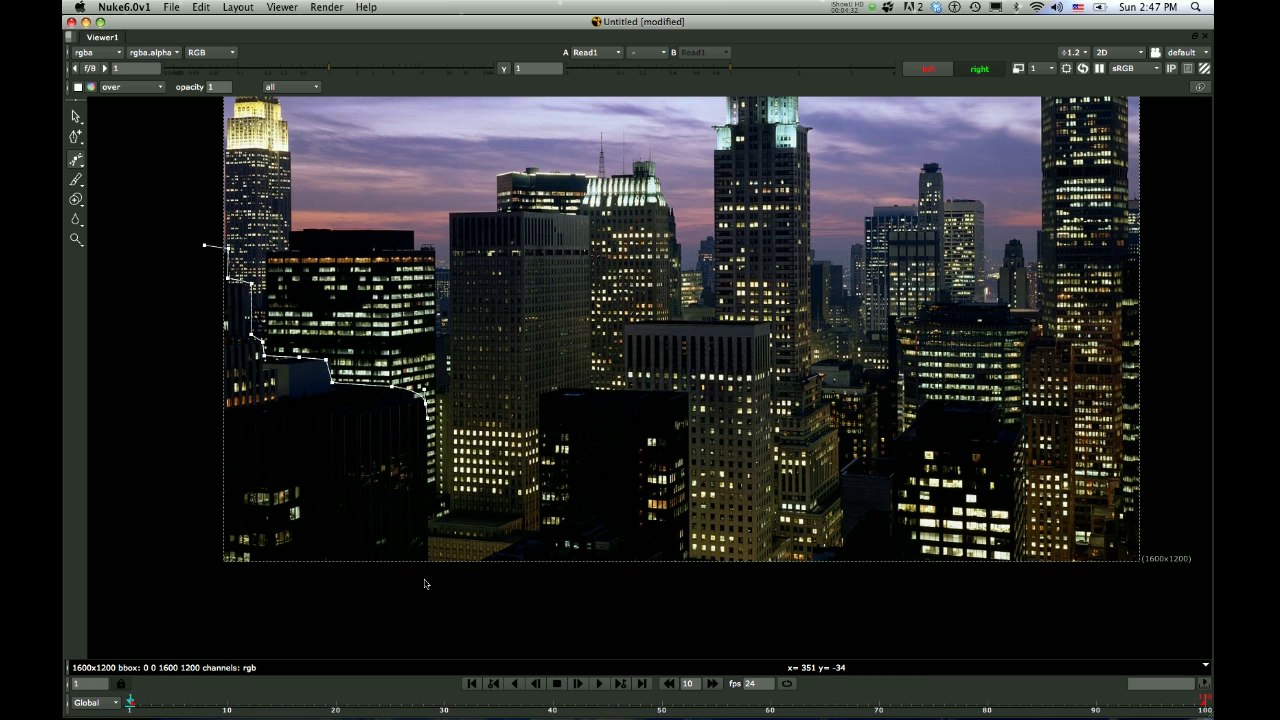
pyautogui.click(426, 576)
pyautogui.click(203, 585)
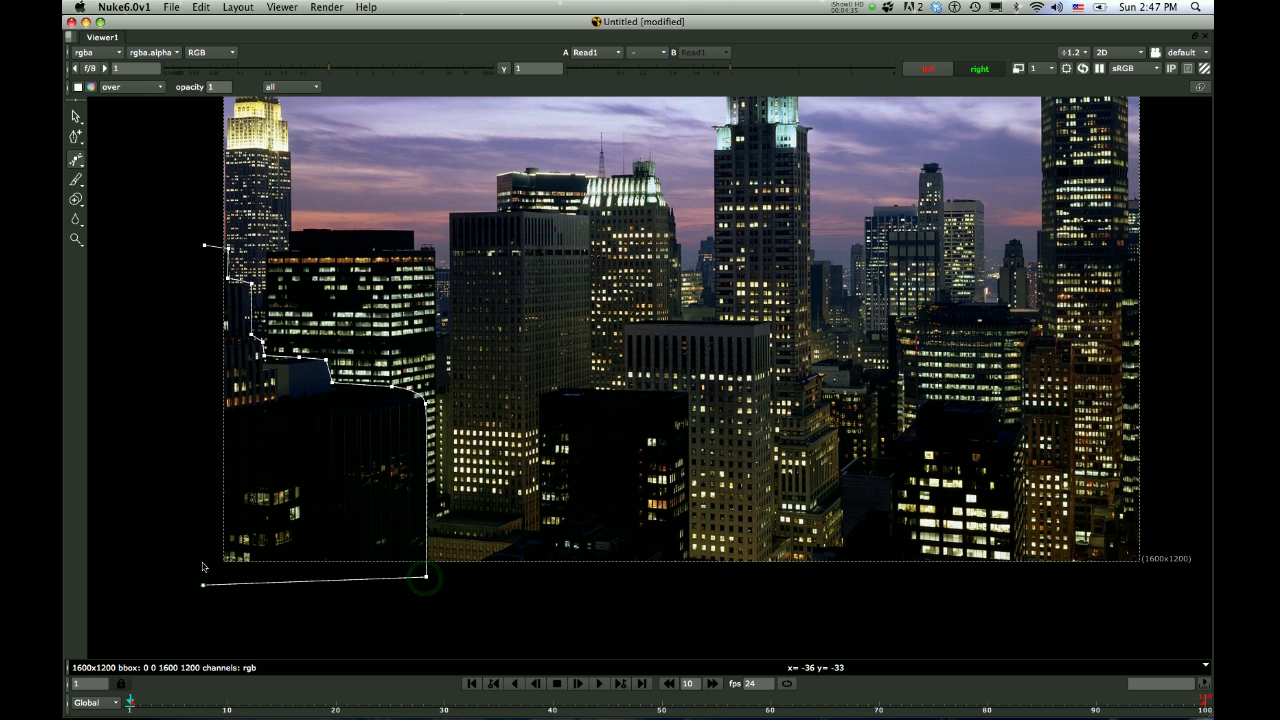
pyautogui.click(204, 246)
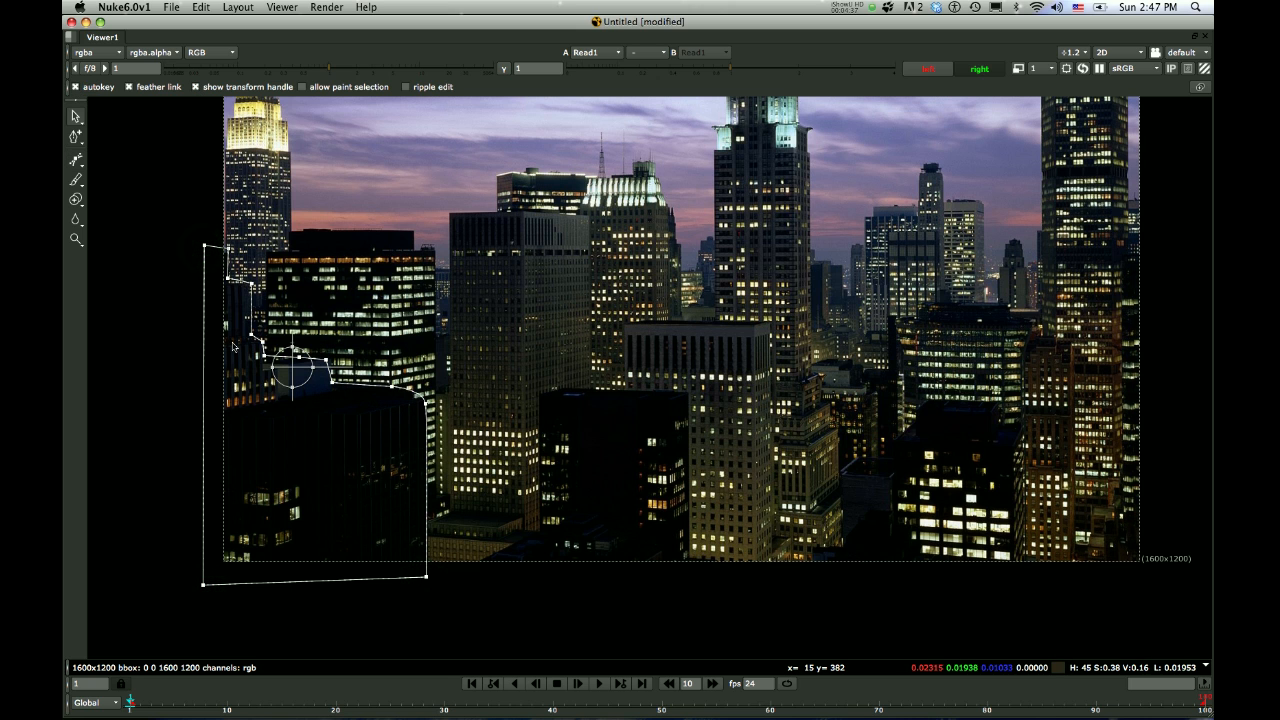
pyautogui.scroll(-2, 233, 347)
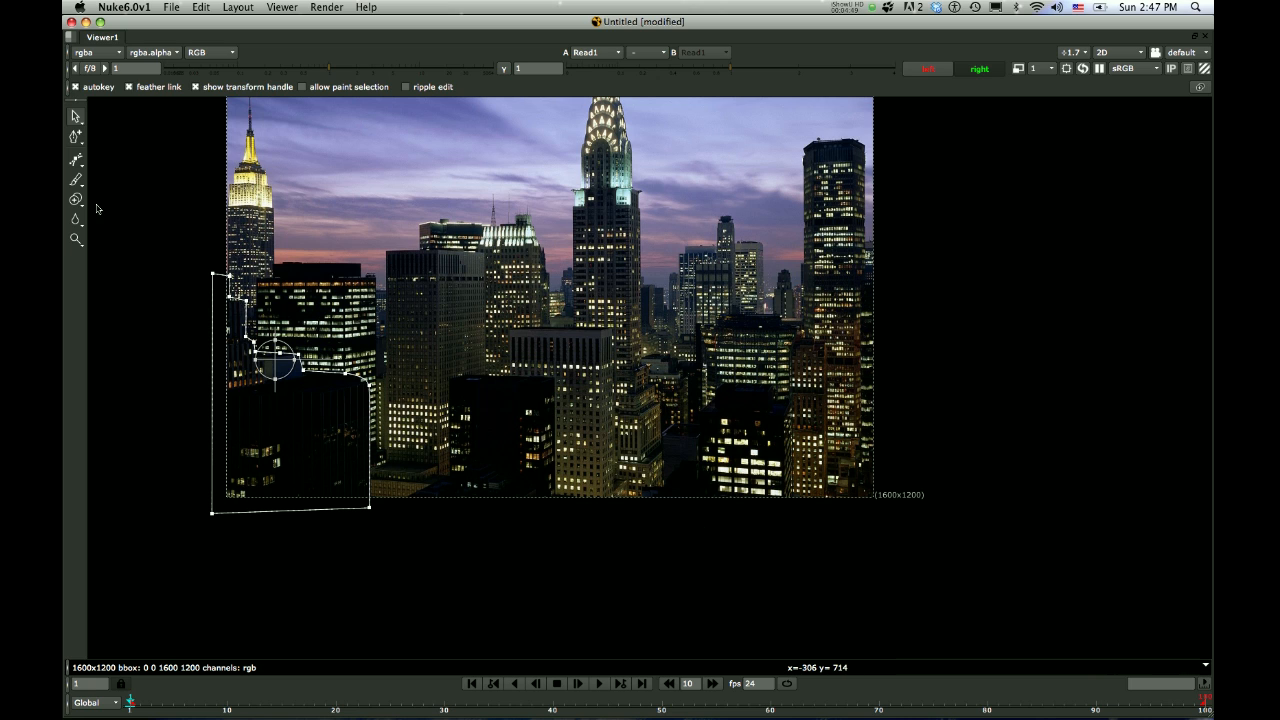
# Draw a second closed Bezier shape around the dark foreground building at the bottom centre, including its sloping base below the frame
pyautogui.click(77, 159)
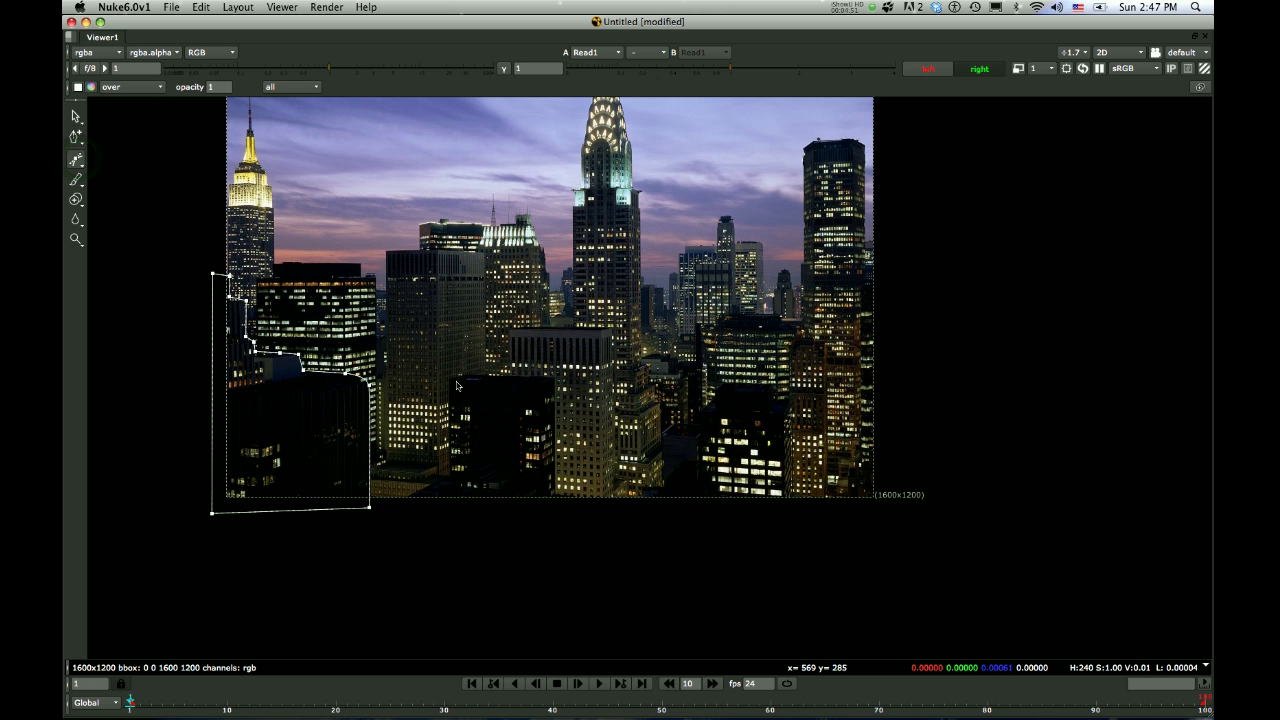
pyautogui.click(452, 477)
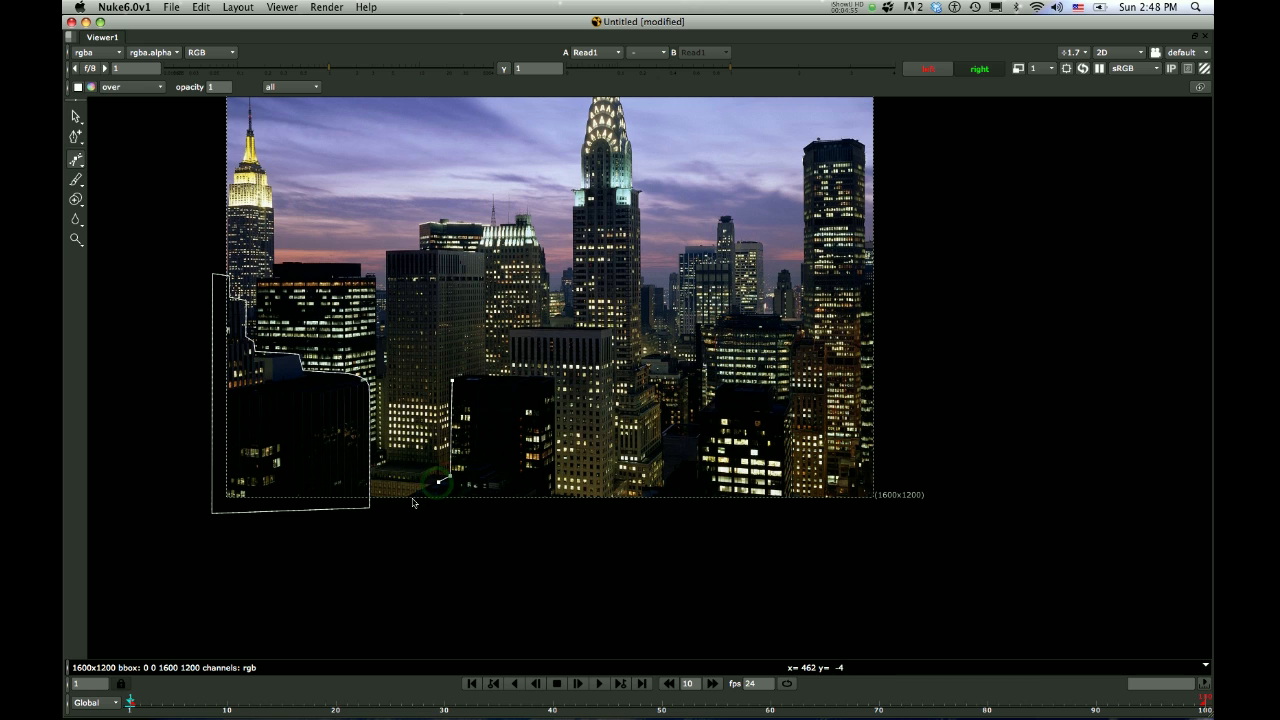
pyautogui.click(411, 498)
pyautogui.click(545, 511)
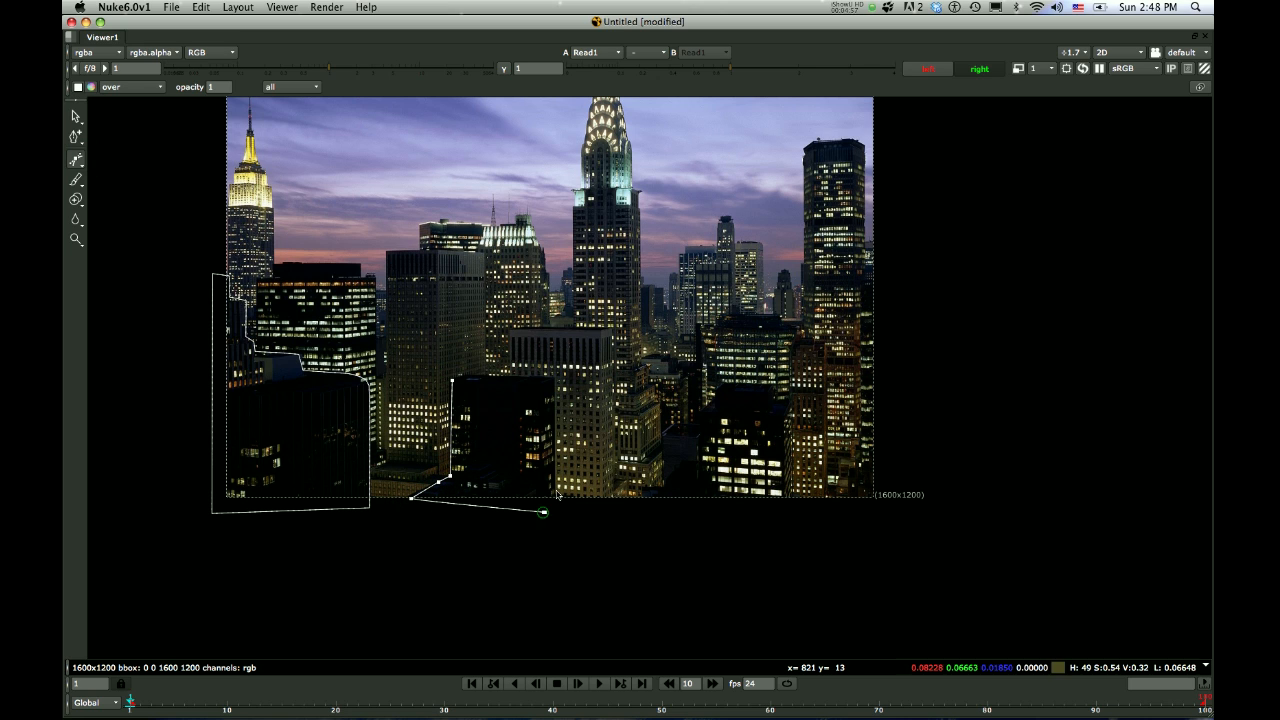
pyautogui.click(556, 499)
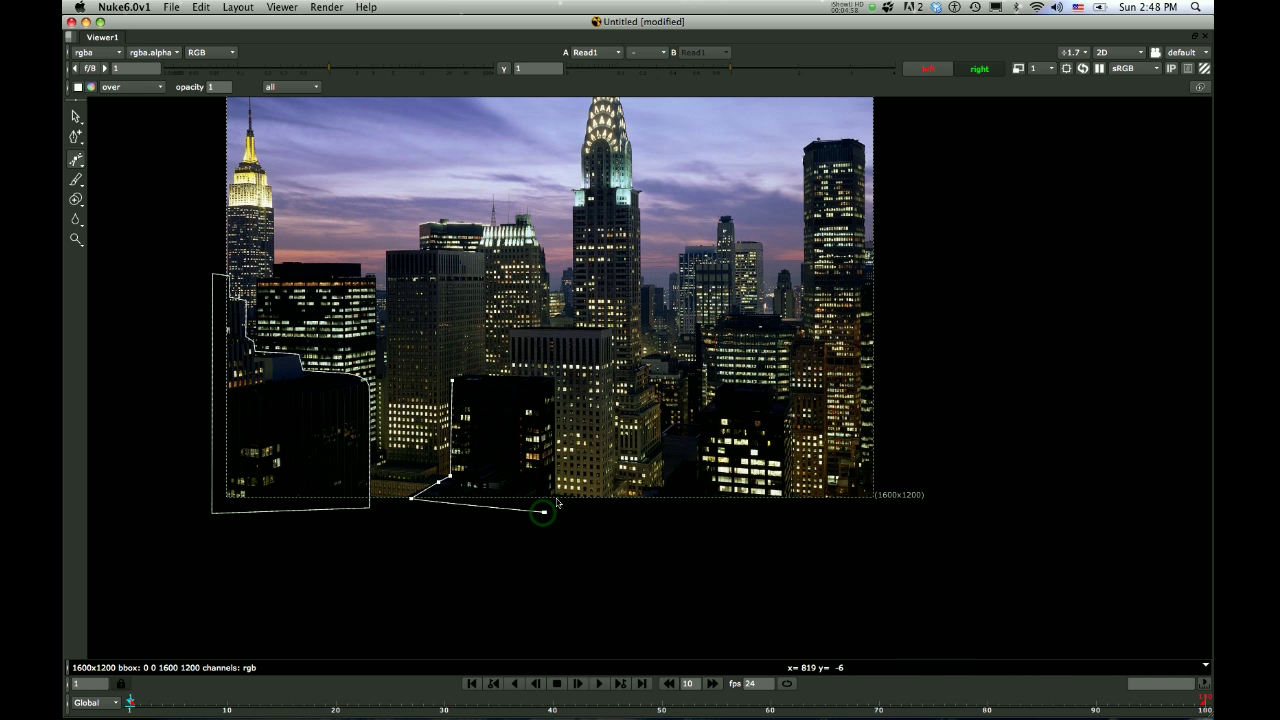
pyautogui.click(556, 381)
pyautogui.press('Return')
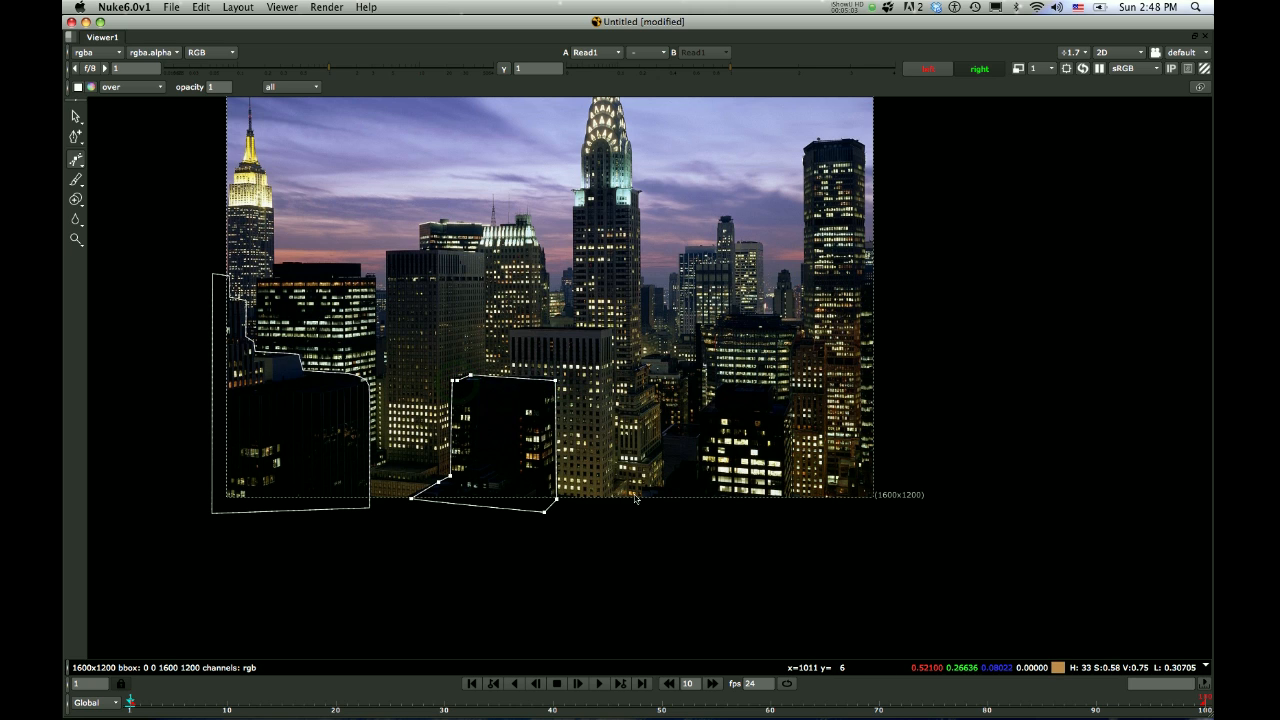
pyautogui.click(484, 445)
# Start a third Bezier shape below the frame, tracing the left side and lower roof of the bright-windowed foreground building on the right
pyautogui.click(77, 160)
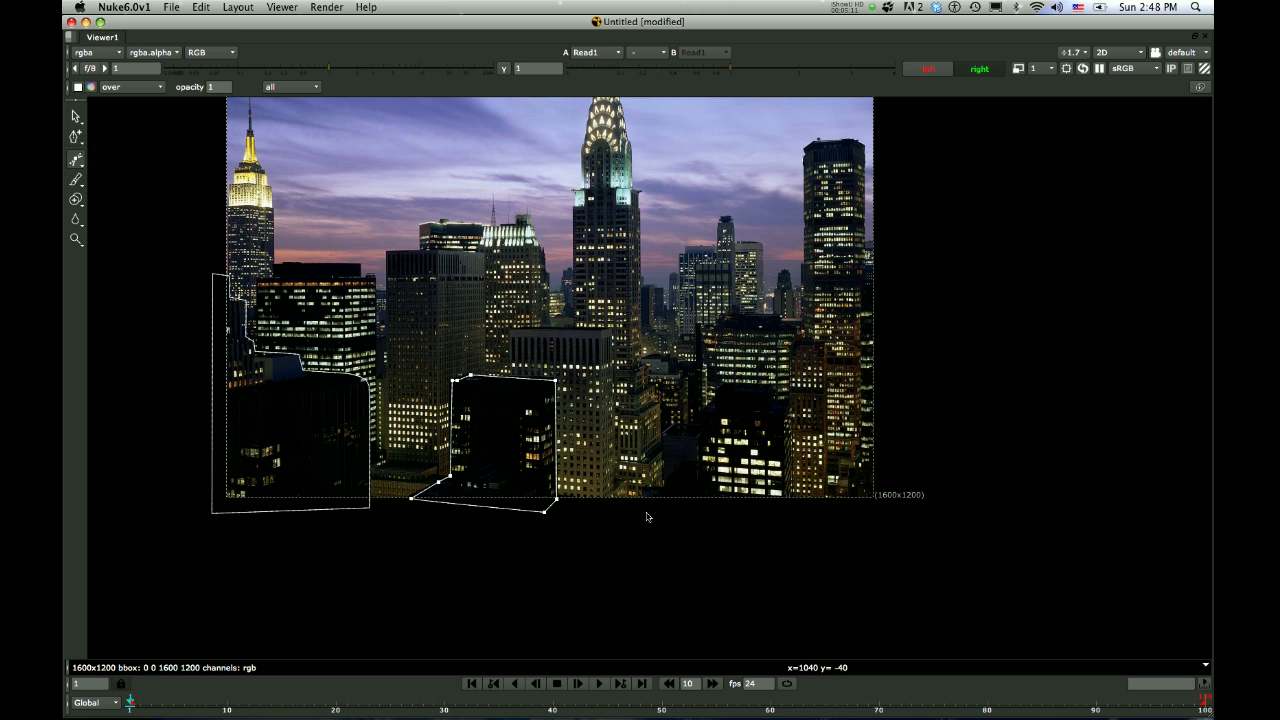
pyautogui.click(644, 511)
pyautogui.click(649, 488)
pyautogui.click(664, 492)
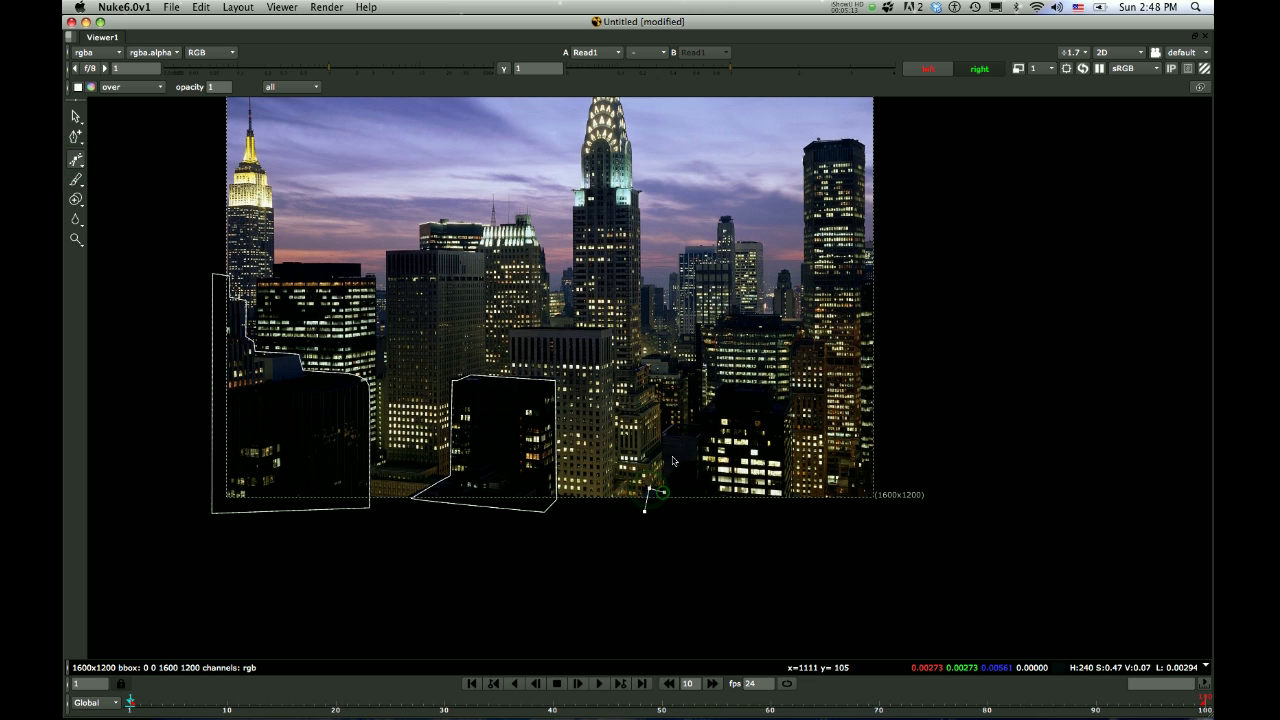
pyautogui.click(664, 437)
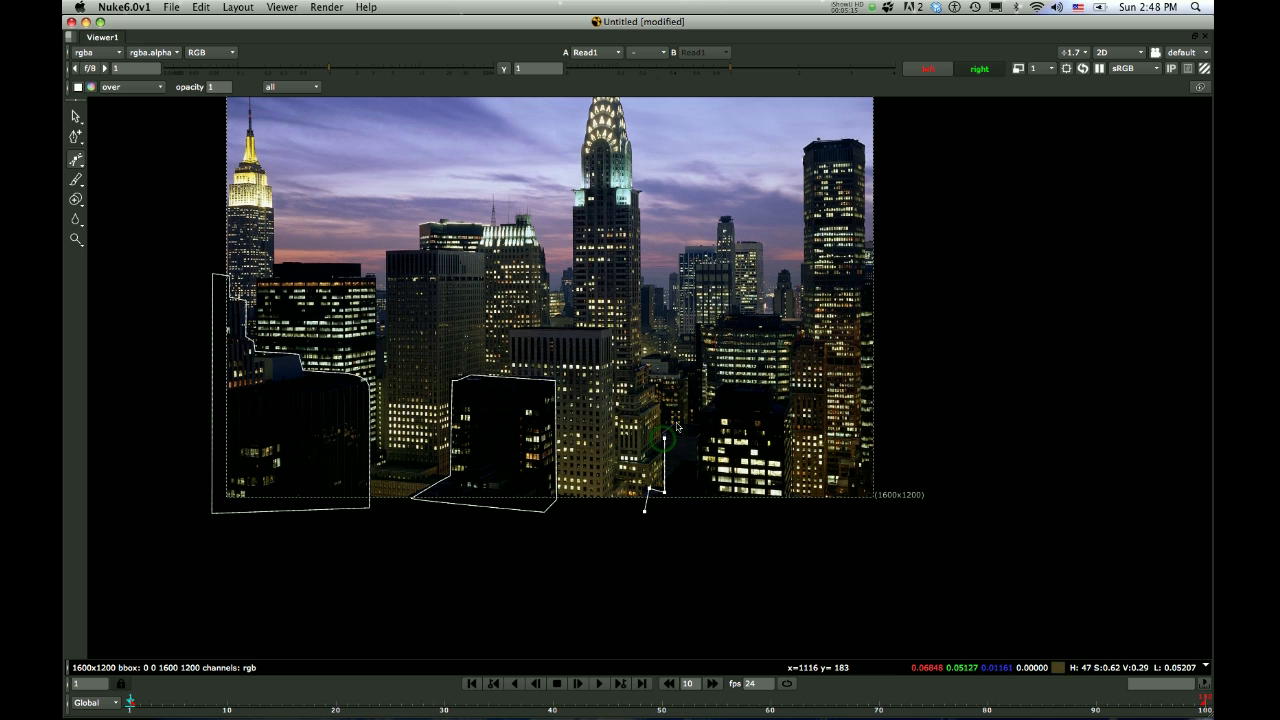
pyautogui.click(677, 422)
pyautogui.click(691, 422)
pyautogui.click(716, 397)
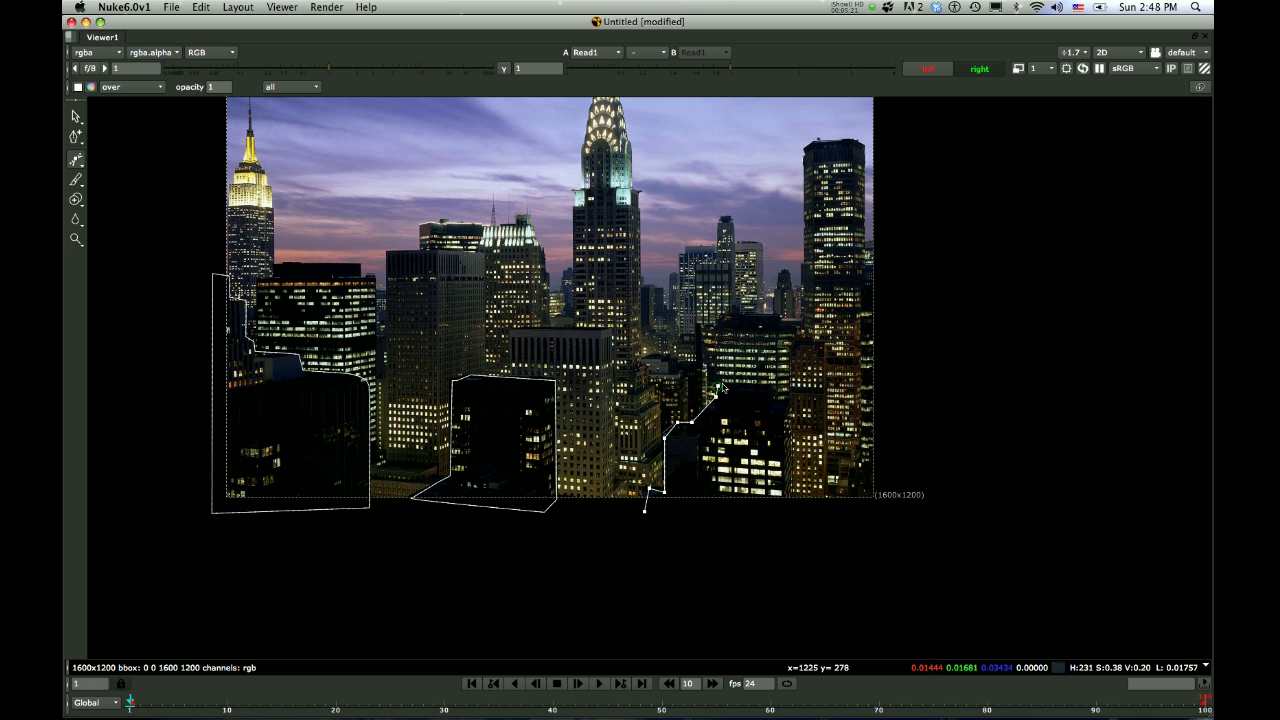
# Trace the building's upper roof and right side, and close the third shape along the bottom of the frame
pyautogui.click(722, 383)
pyautogui.click(768, 386)
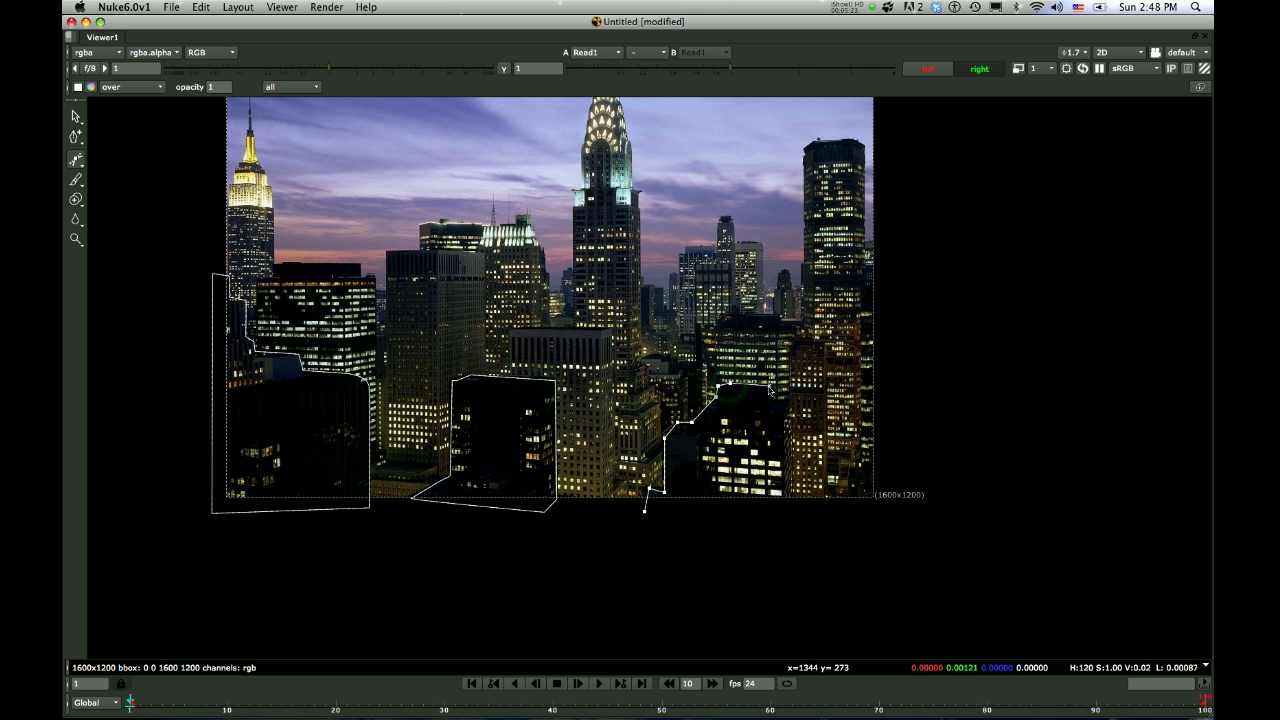
pyautogui.click(788, 398)
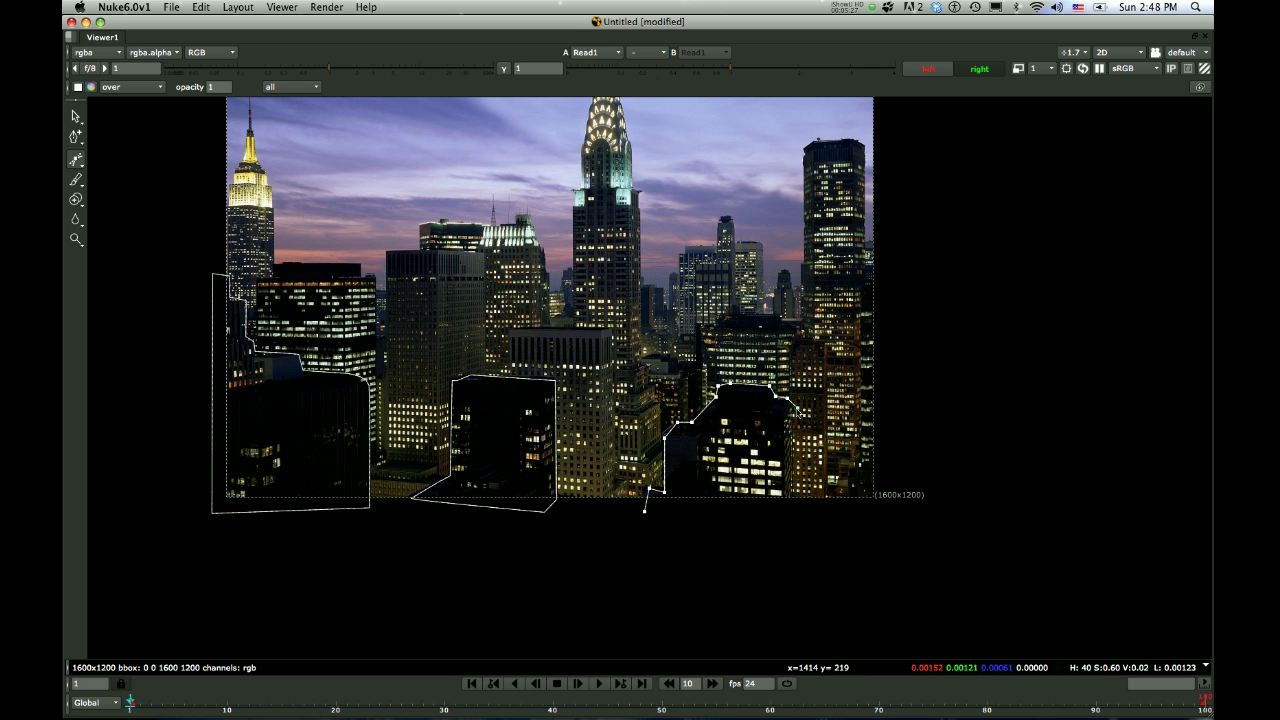
pyautogui.click(795, 493)
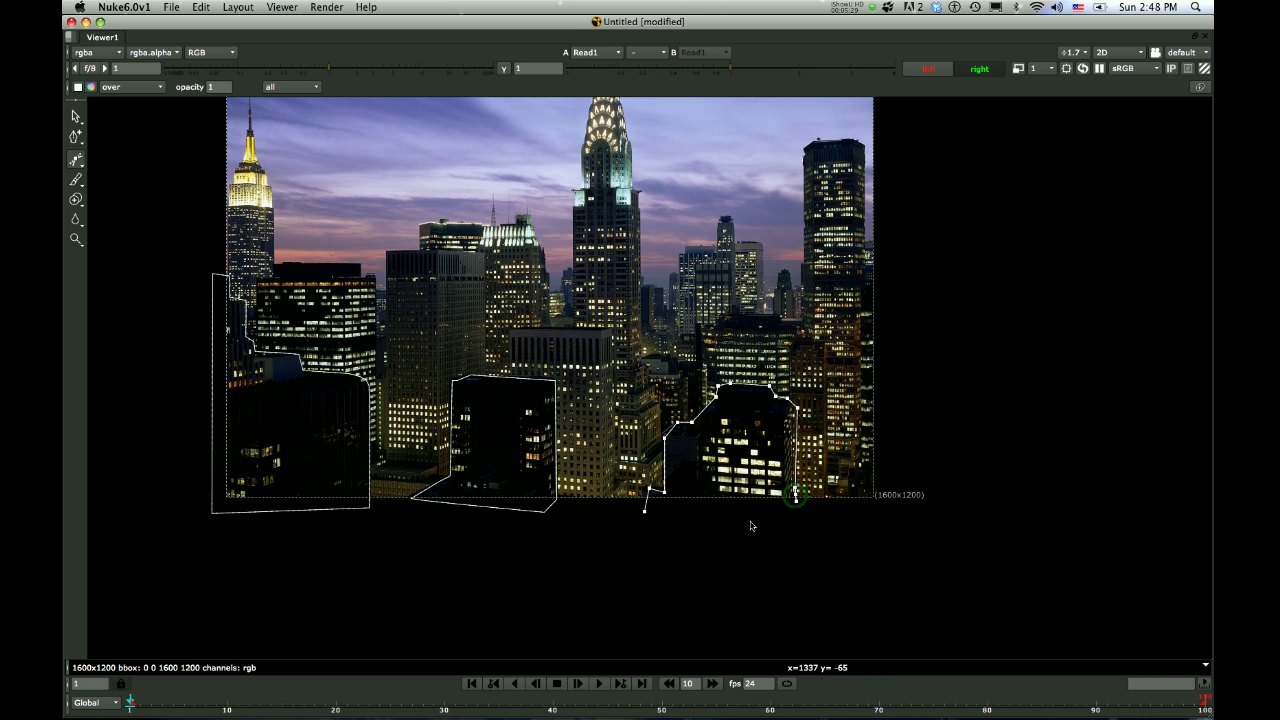
pyautogui.click(645, 515)
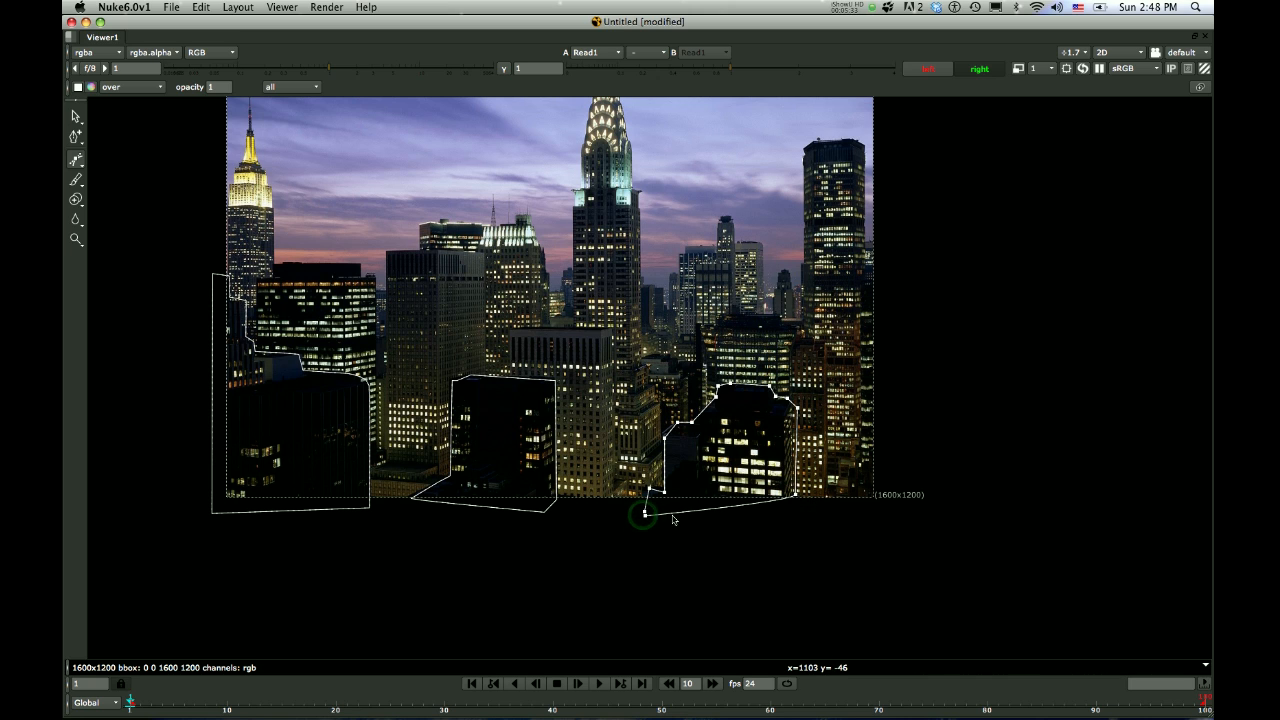
pyautogui.scroll(5, 559, 533)
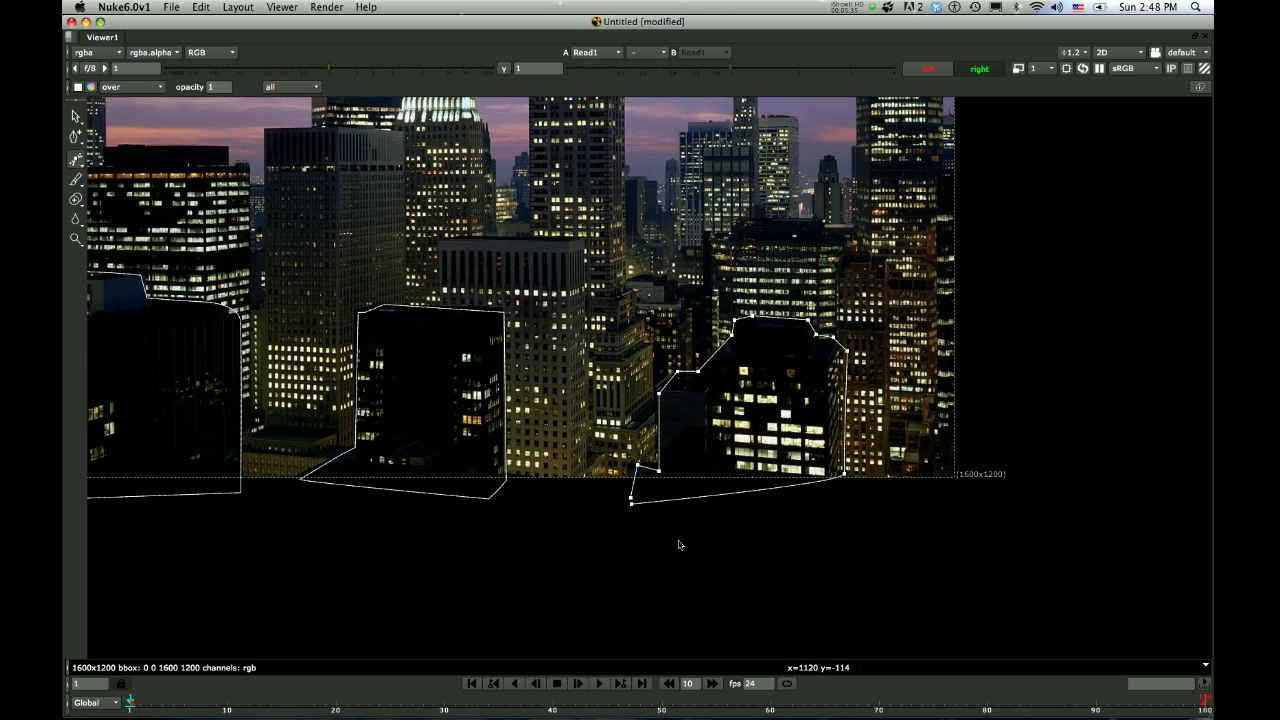
pyautogui.click(597, 472)
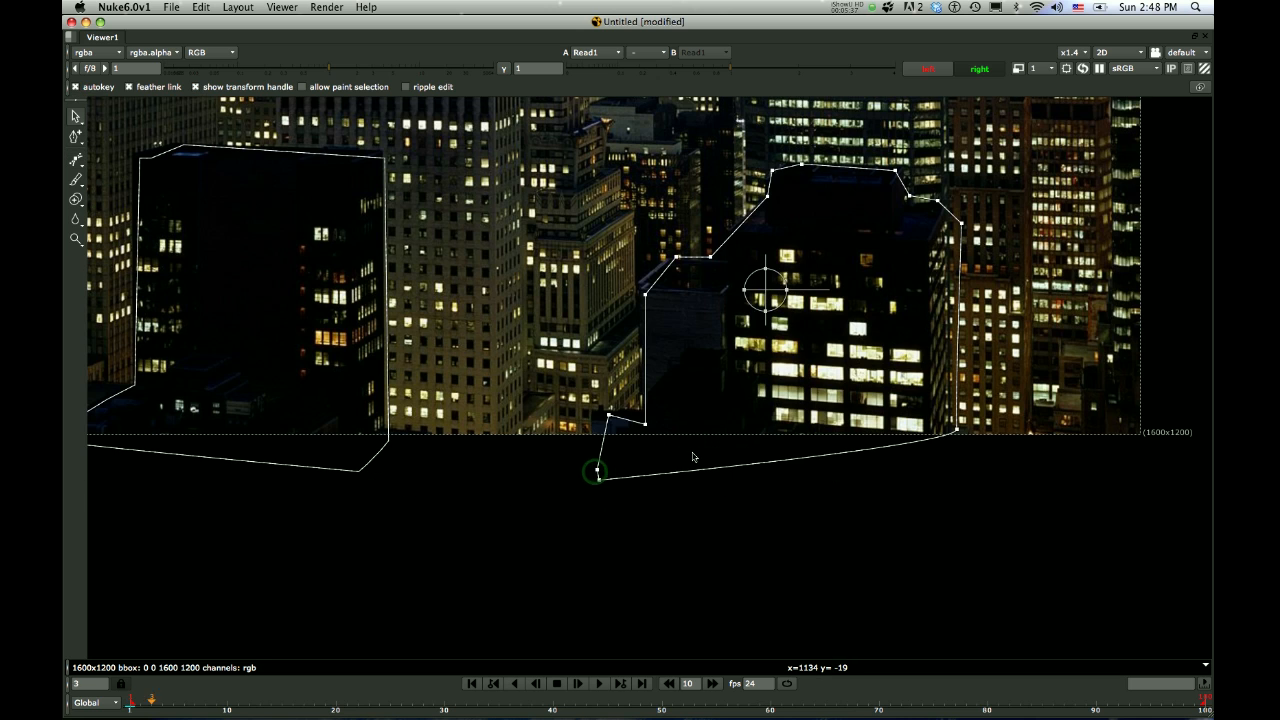
# Adjust the third shape's points at the lower-left roof and upper-right corner to fit the building's edges
pyautogui.scroll(-2, 692, 456)
pyautogui.moveTo(659, 341); pyautogui.dragTo(682, 313)
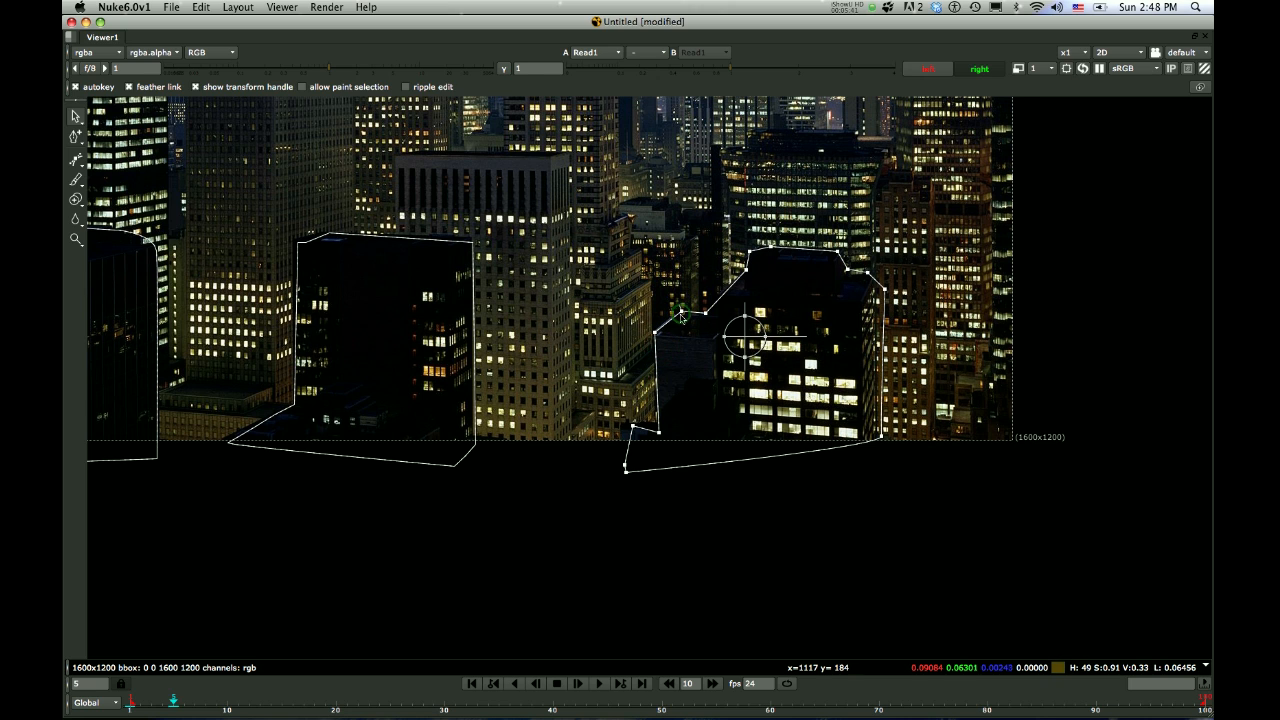
pyautogui.scroll(-1, 681, 316)
pyautogui.scroll(-1, 713, 372)
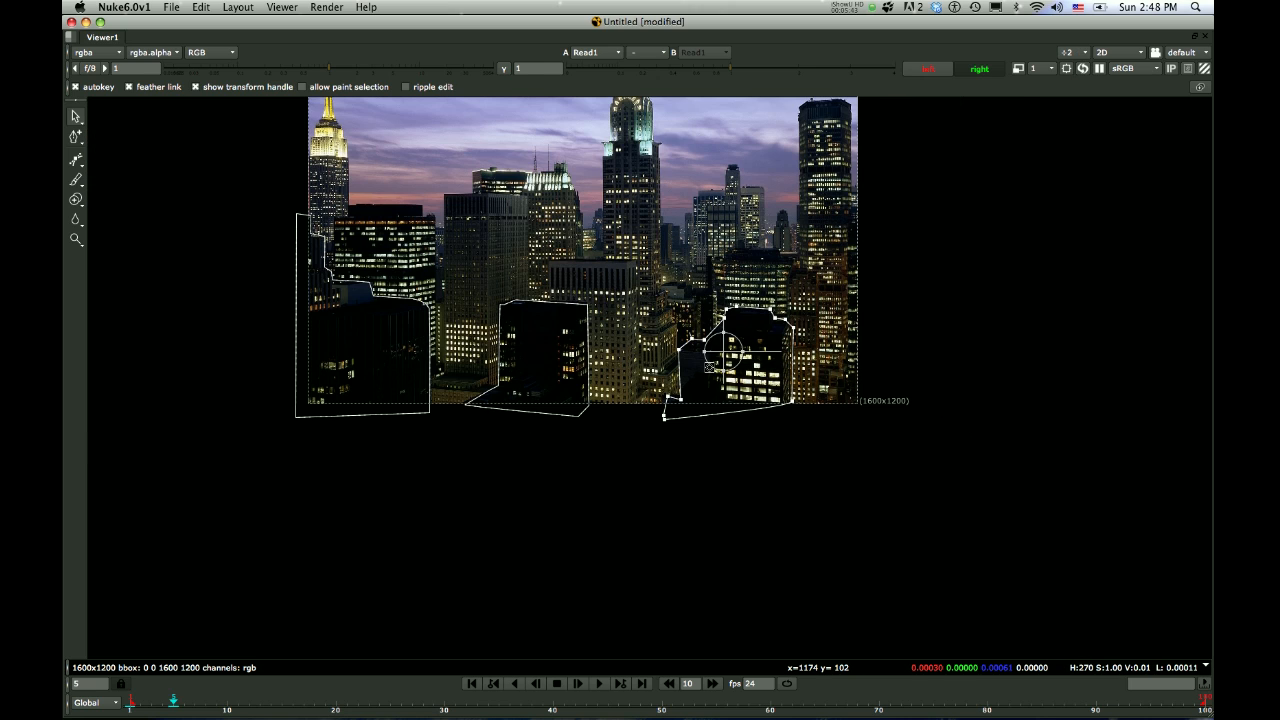
pyautogui.scroll(2, 787, 325)
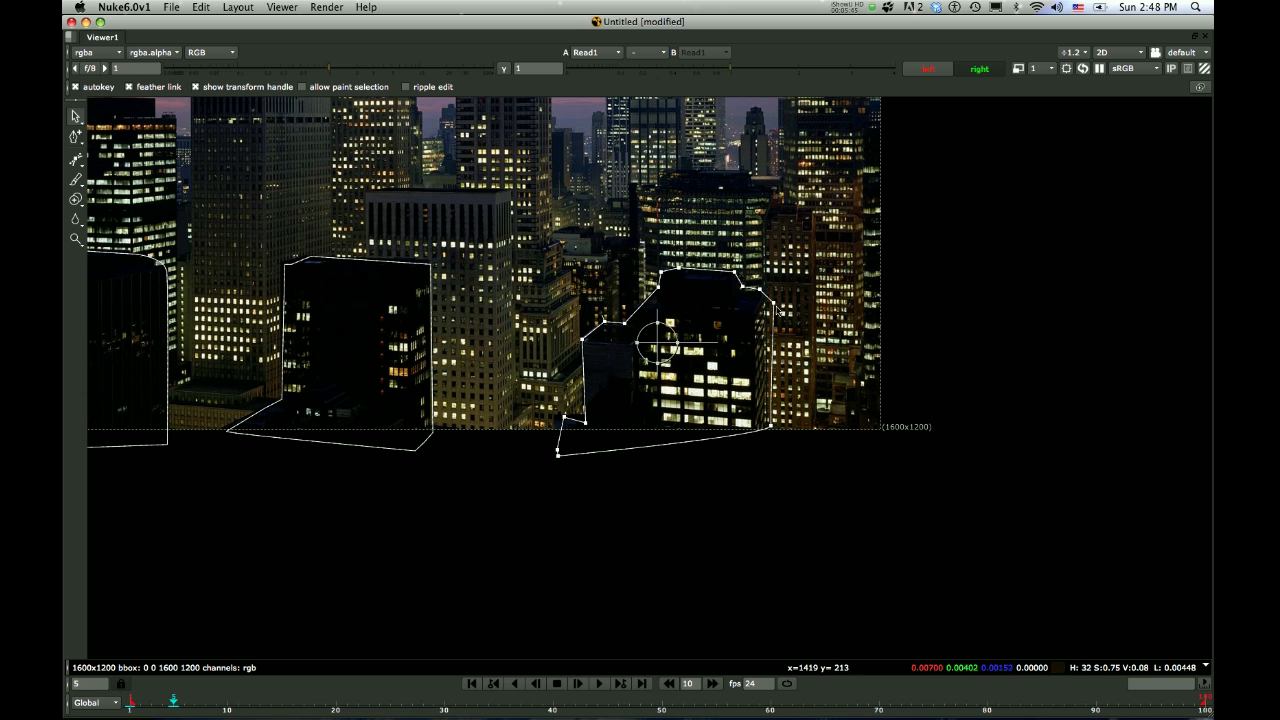
pyautogui.moveTo(773, 302); pyautogui.dragTo(767, 302)
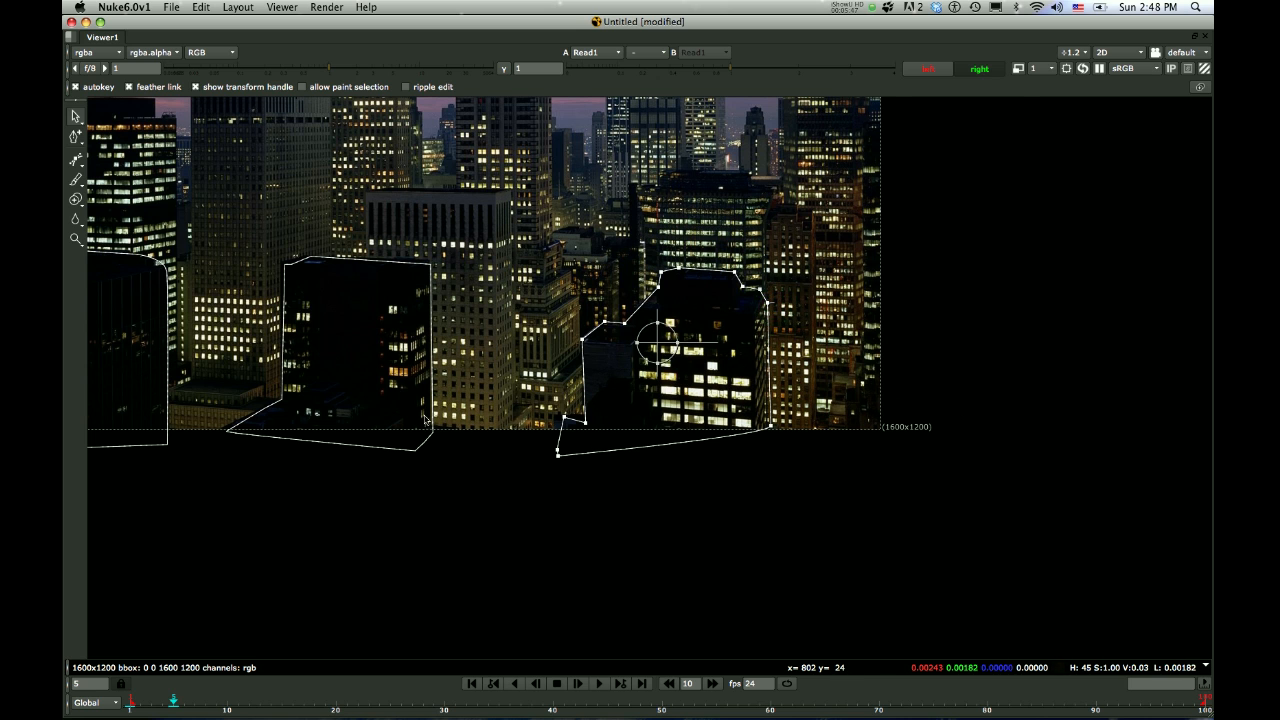
# Check the three foreground shapes against the whole photo and restore the layout with the node graph and properties
pyautogui.scroll(-1, 385, 388)
pyautogui.scroll(-2, 368, 387)
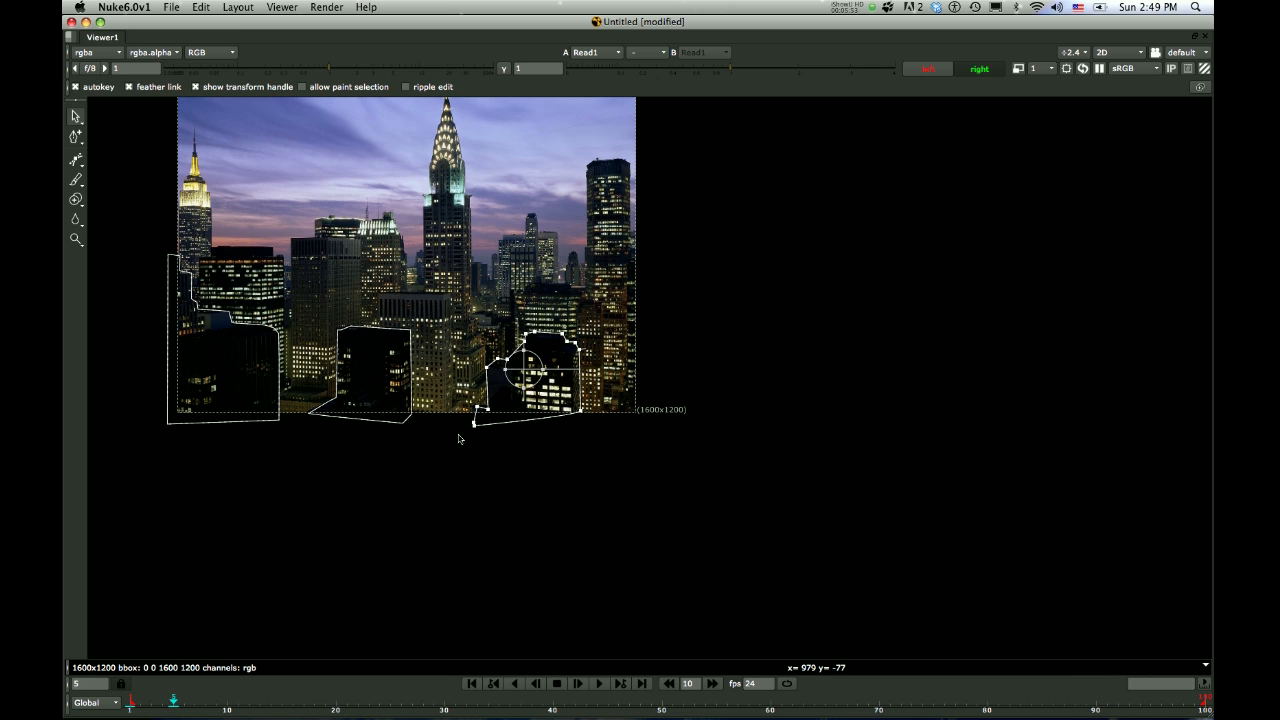
pyautogui.press('Tab')
pyautogui.press('Tab')
pyautogui.press('space')
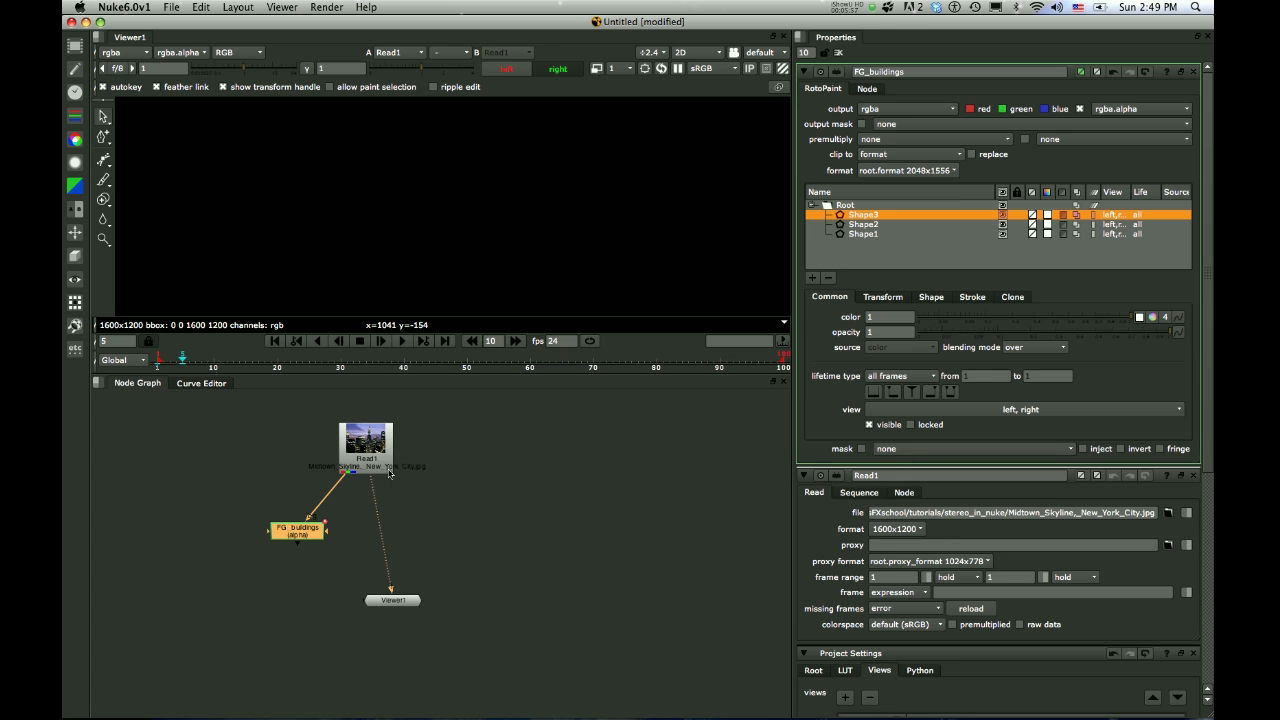
pyautogui.click(389, 472)
pyautogui.press('Tab')
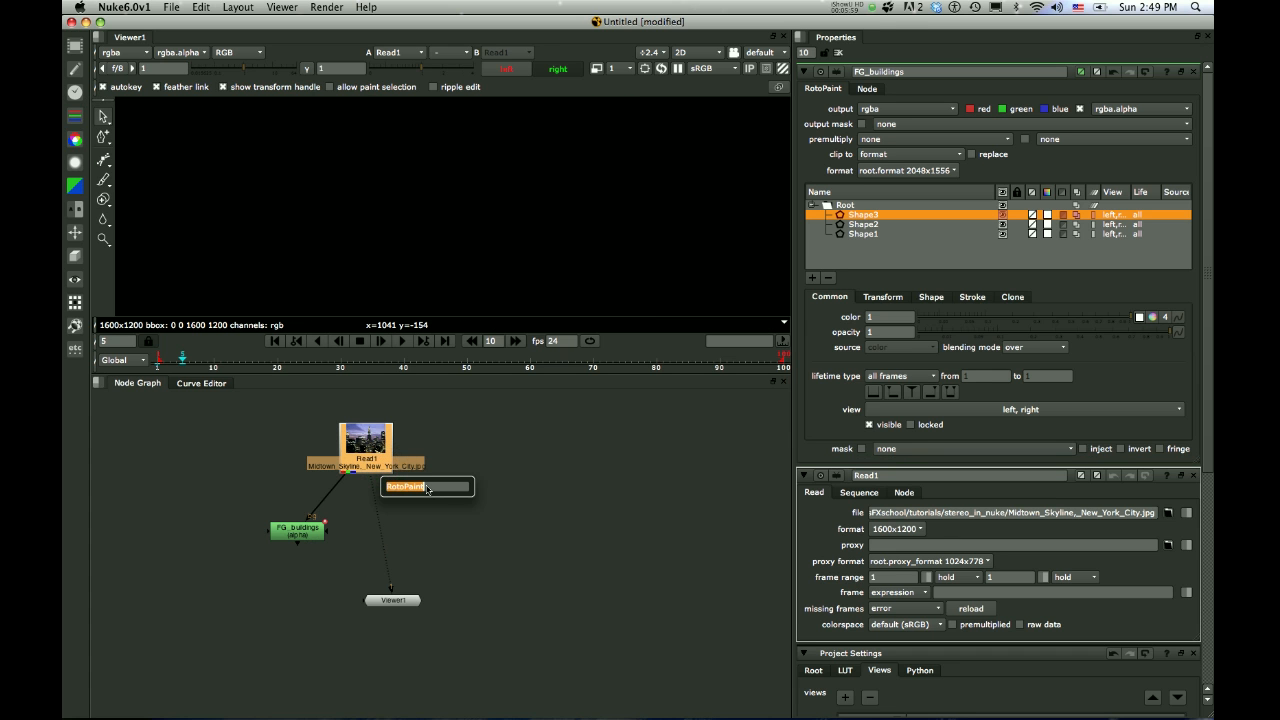
pyautogui.write('r')
pyautogui.press('Escape')
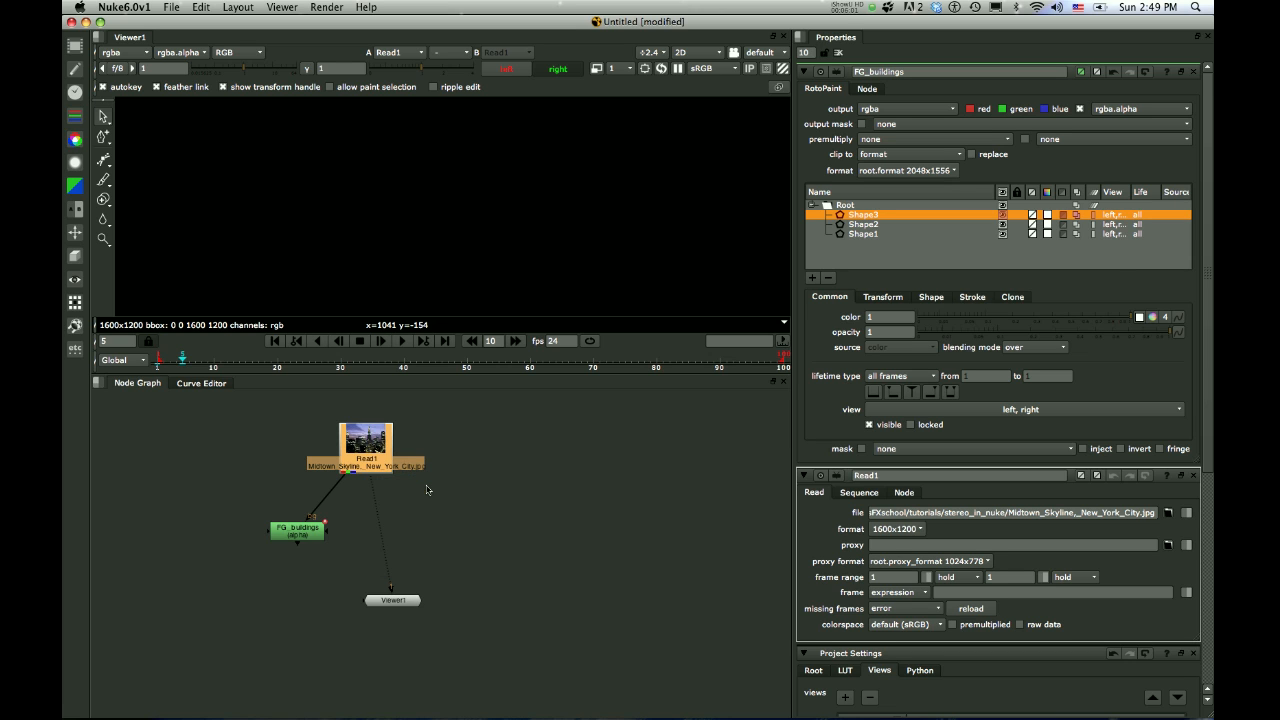
# Add a second RotoPaint node on its own branch from the skyline Read node and name it MG_Buildings
pyautogui.press('p')
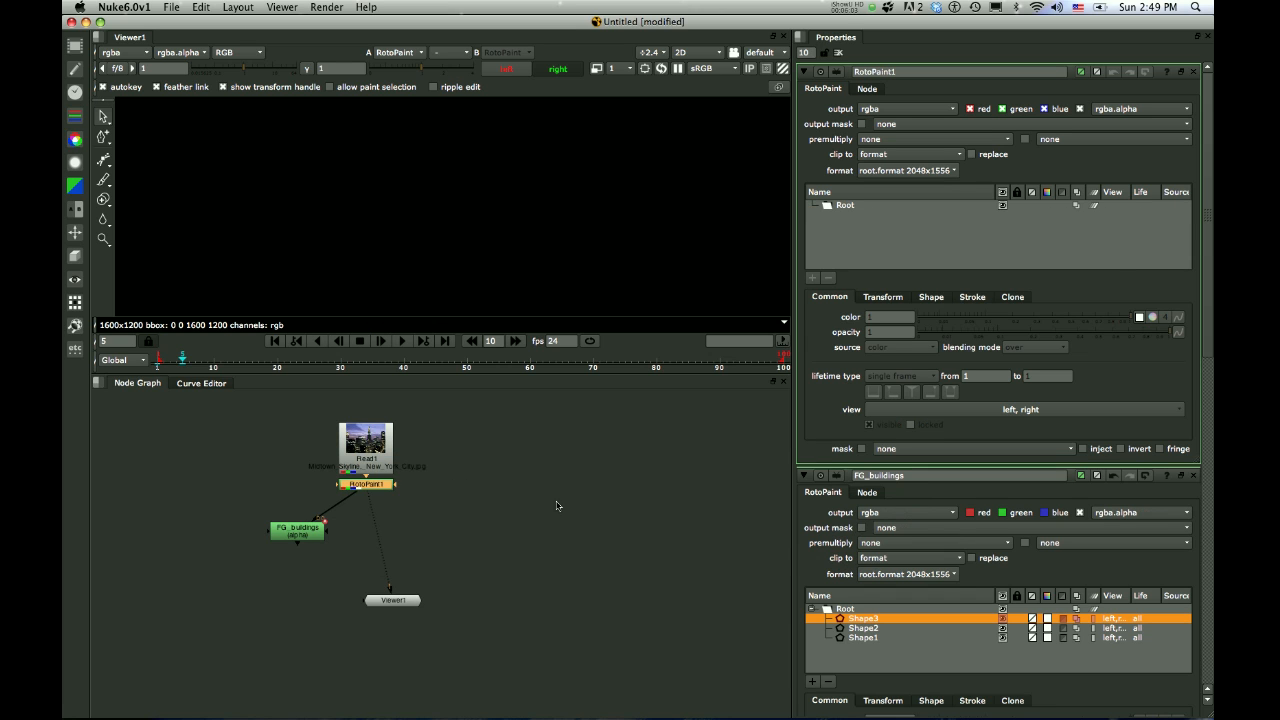
pyautogui.moveTo(344, 502); pyautogui.dragTo(434, 523)
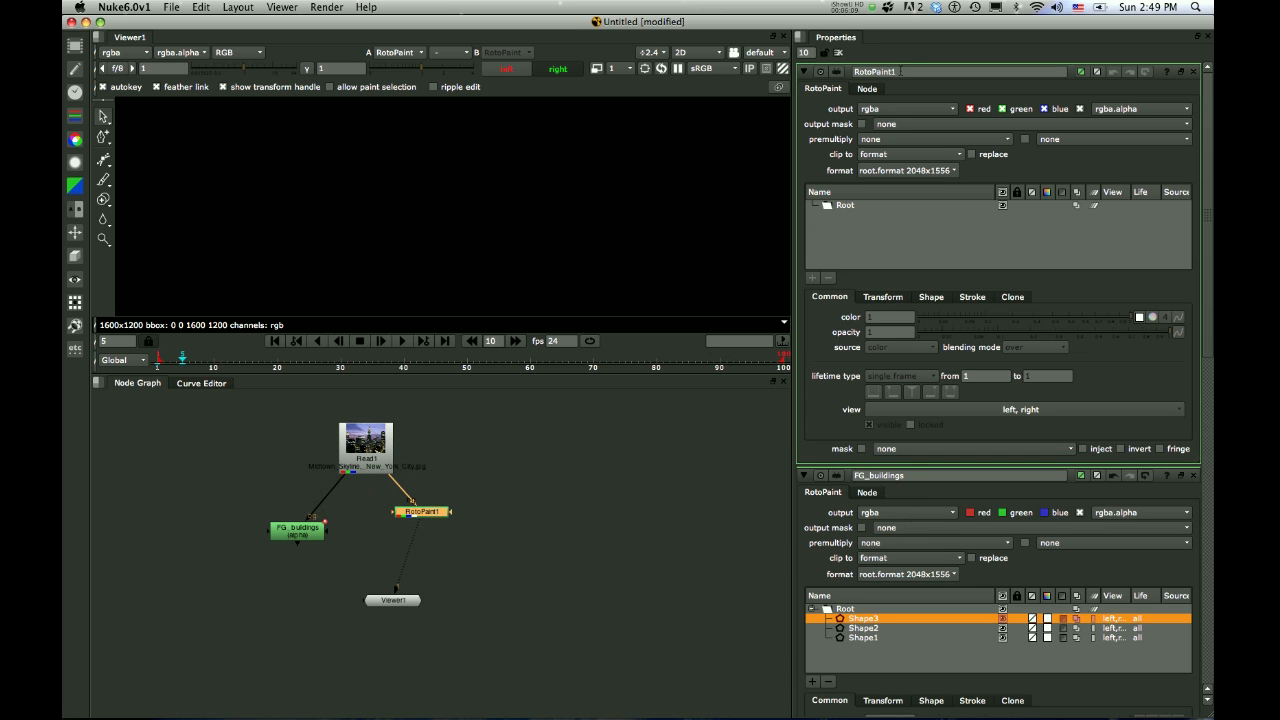
pyautogui.doubleClick(899, 71)
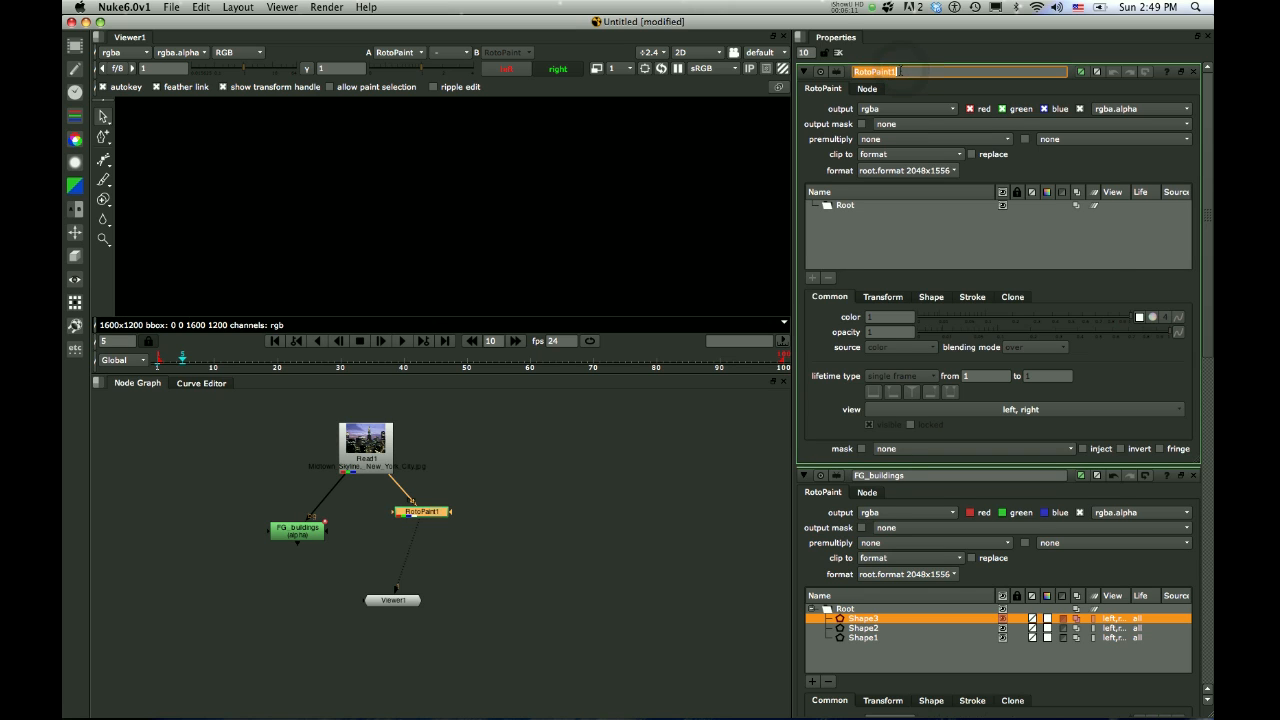
pyautogui.write('MG_Buildings')
# Turn off the red, green and blue output channels of MG_Buildings, leaving only alpha
pyautogui.click(969, 109)
pyautogui.click(1002, 109)
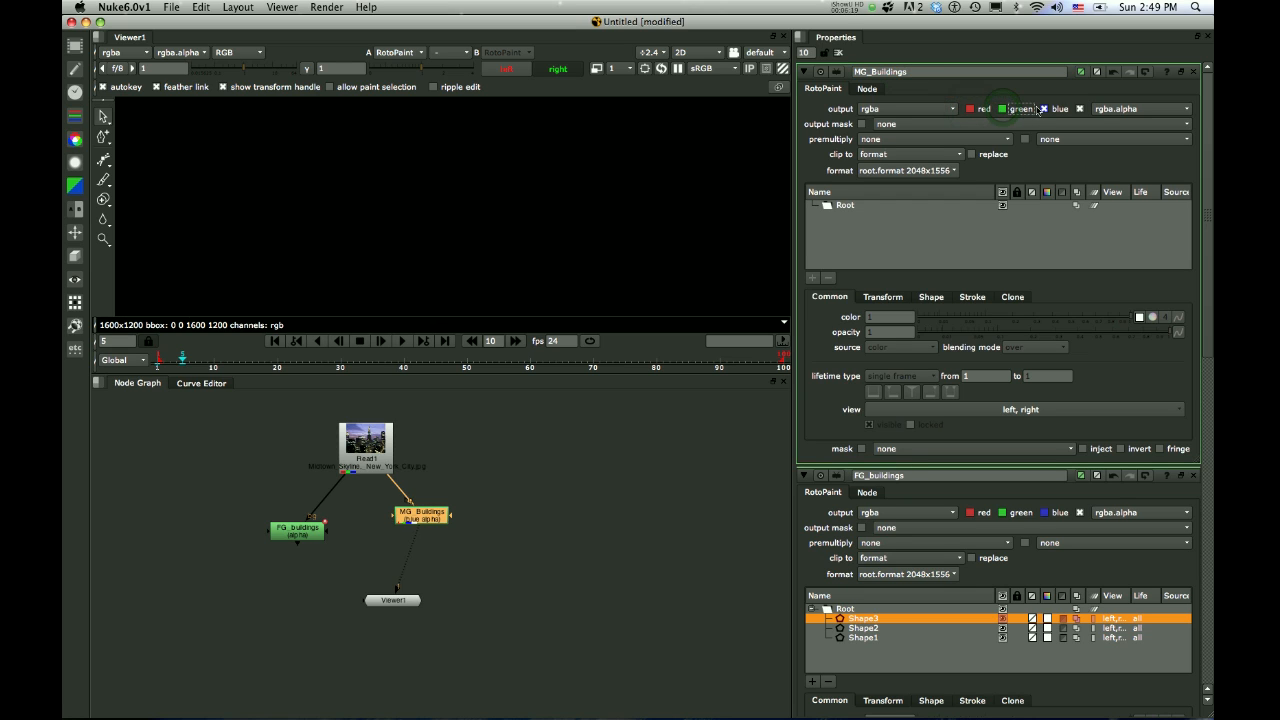
pyautogui.click(1046, 111)
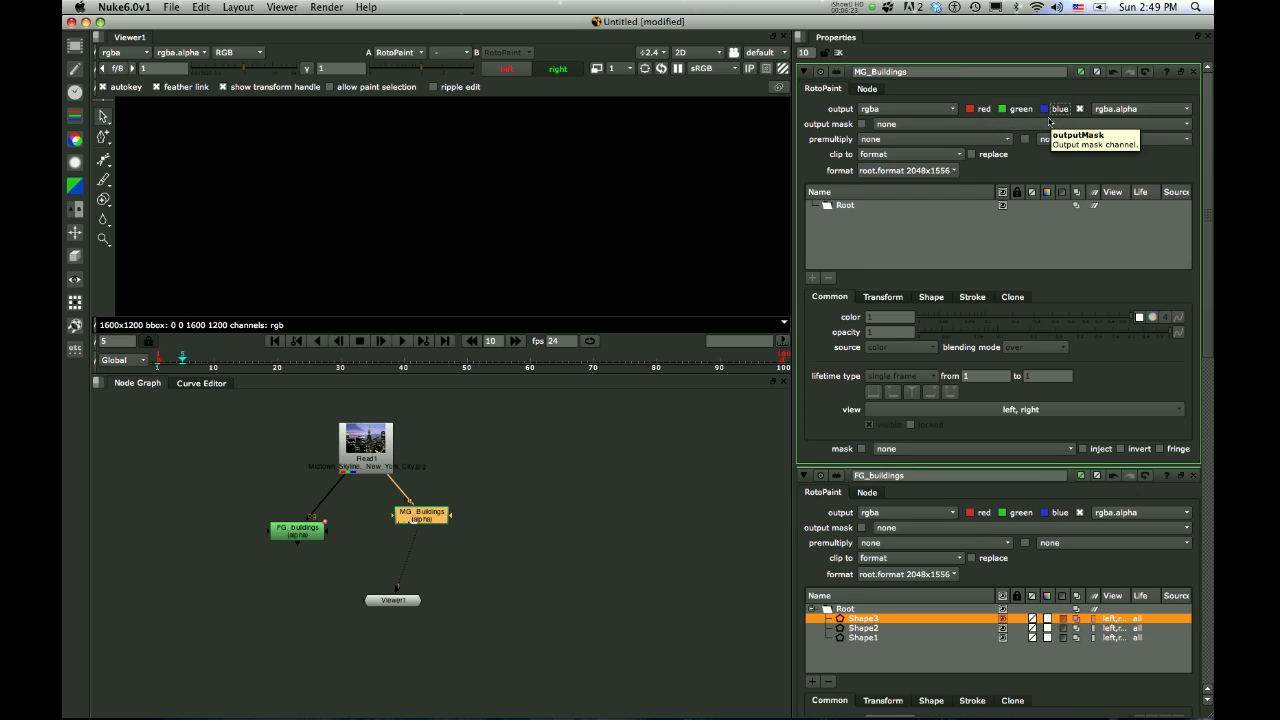
# Connect the viewer to the skyline Read node and show the whole photo in an enlarged viewer
pyautogui.doubleClick(380, 450)
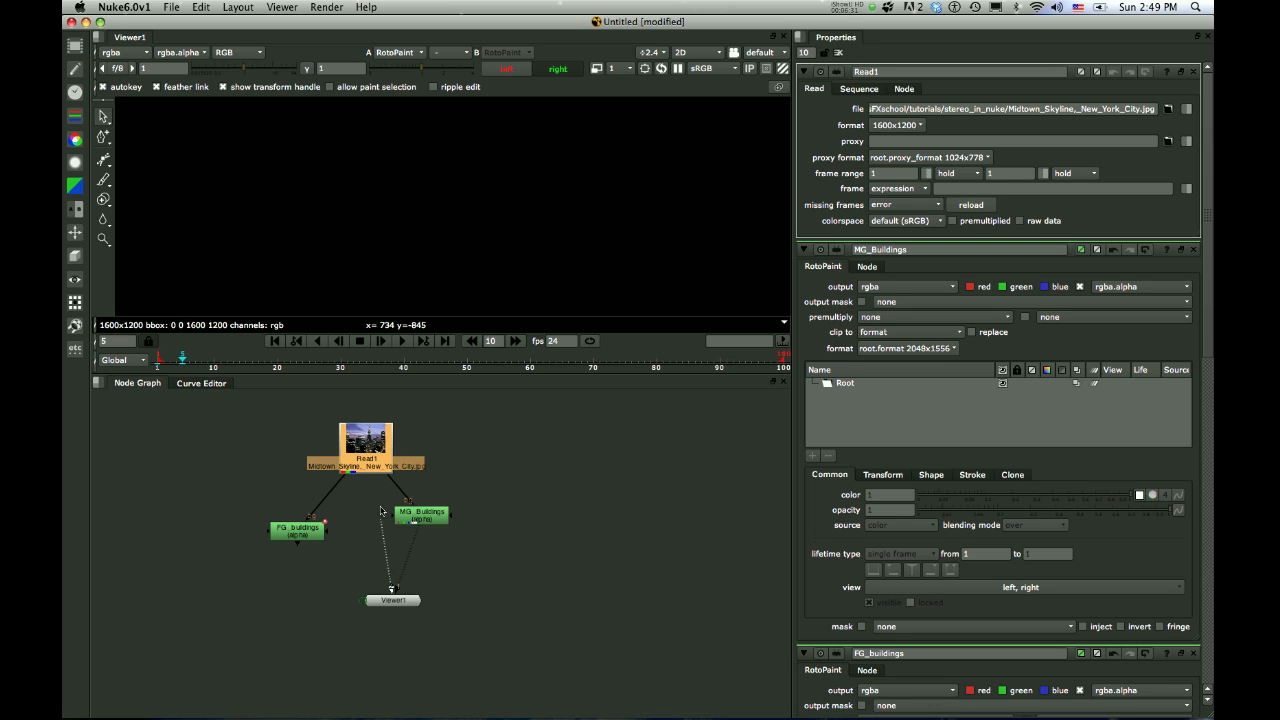
pyautogui.moveTo(381, 511); pyautogui.dragTo(362, 432)
pyautogui.press('2')
pyautogui.press('1')
pyautogui.press('2')
pyautogui.press('f')
pyautogui.scroll(-2, 455, 288)
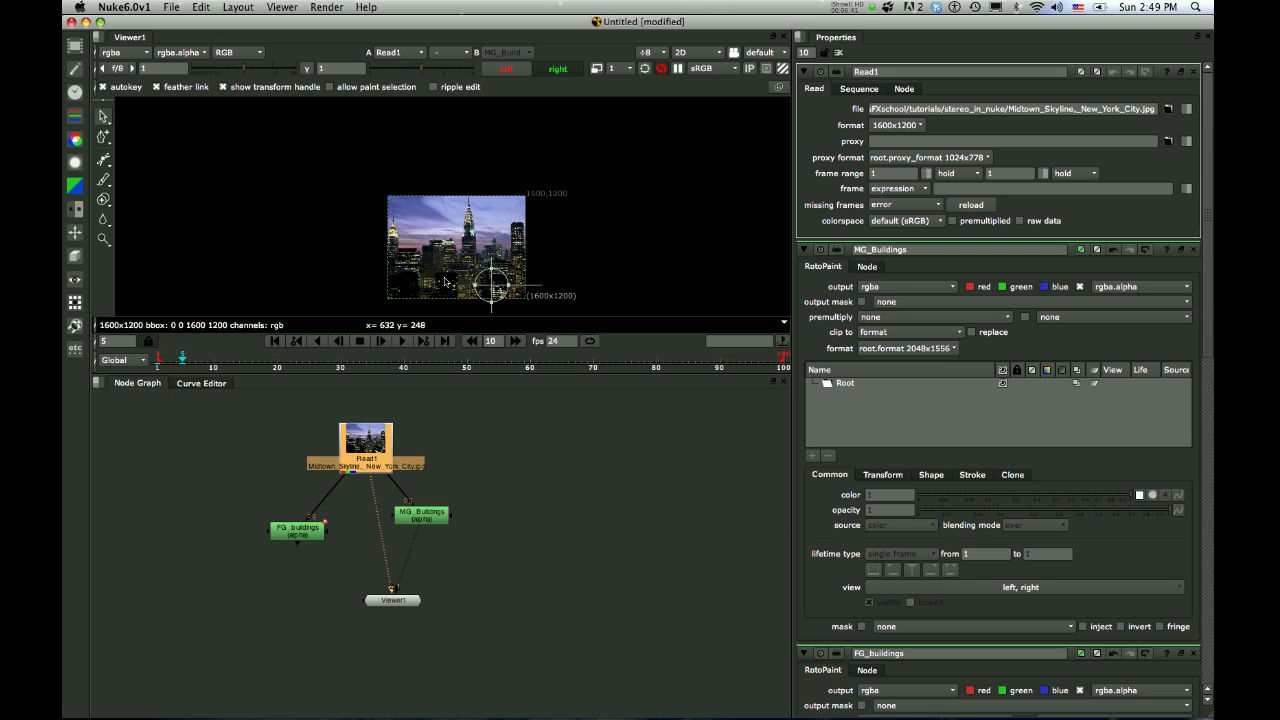
pyautogui.scroll(3, 447, 283)
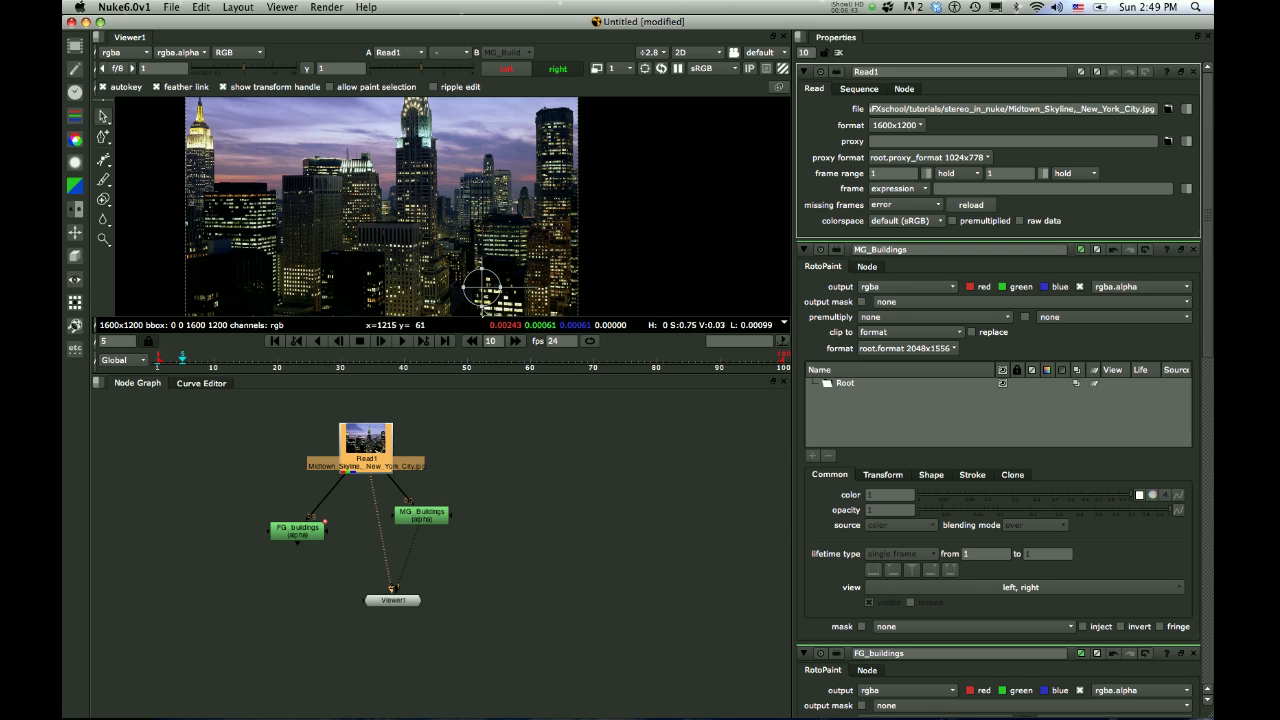
pyautogui.press('space')
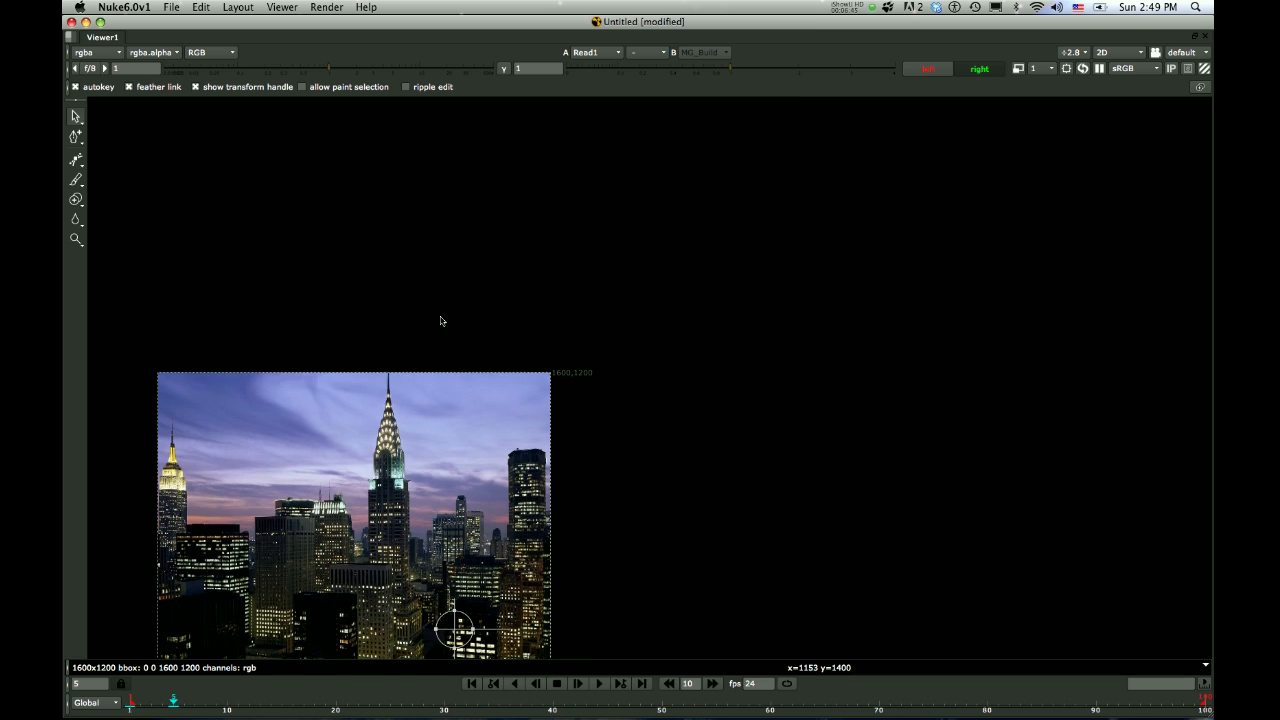
pyautogui.moveTo(440, 320); pyautogui.dragTo(508, 209, button='middle')
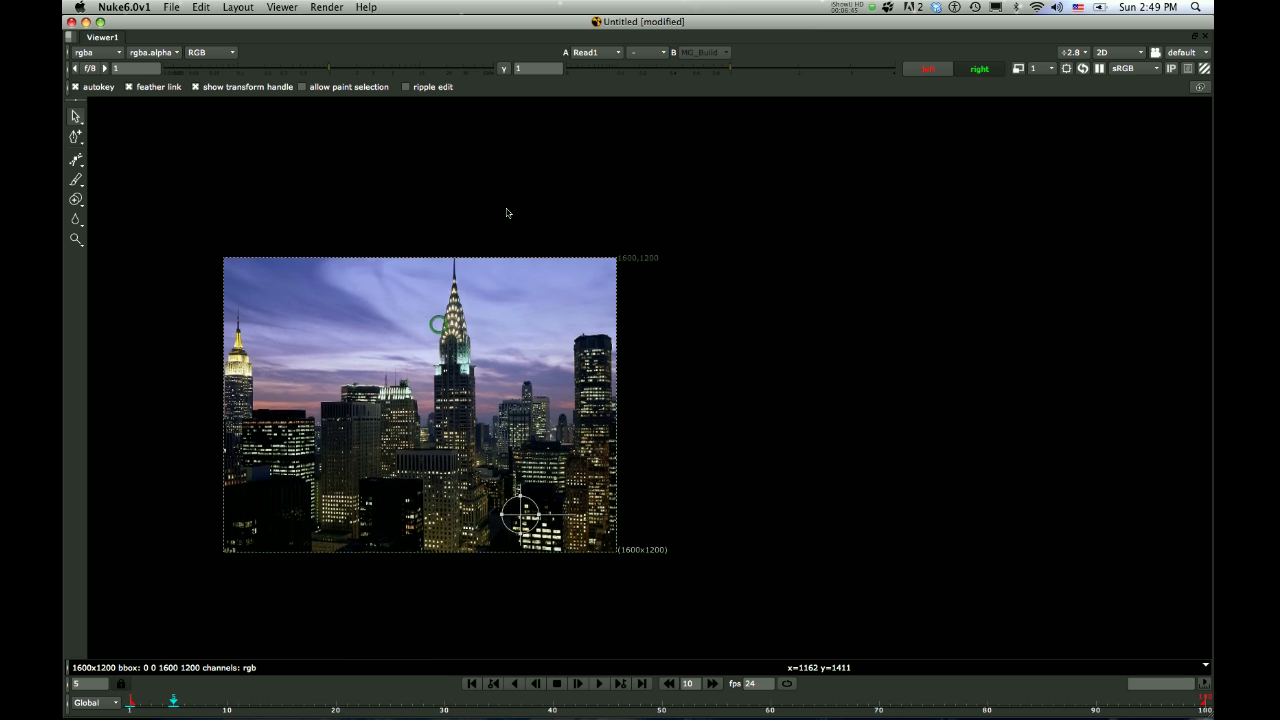
# Start a Bezier shape around the yellow-lit spire tower at the photo's left edge, tracing down the adjoining lower building's roof and right side
pyautogui.click(74, 161)
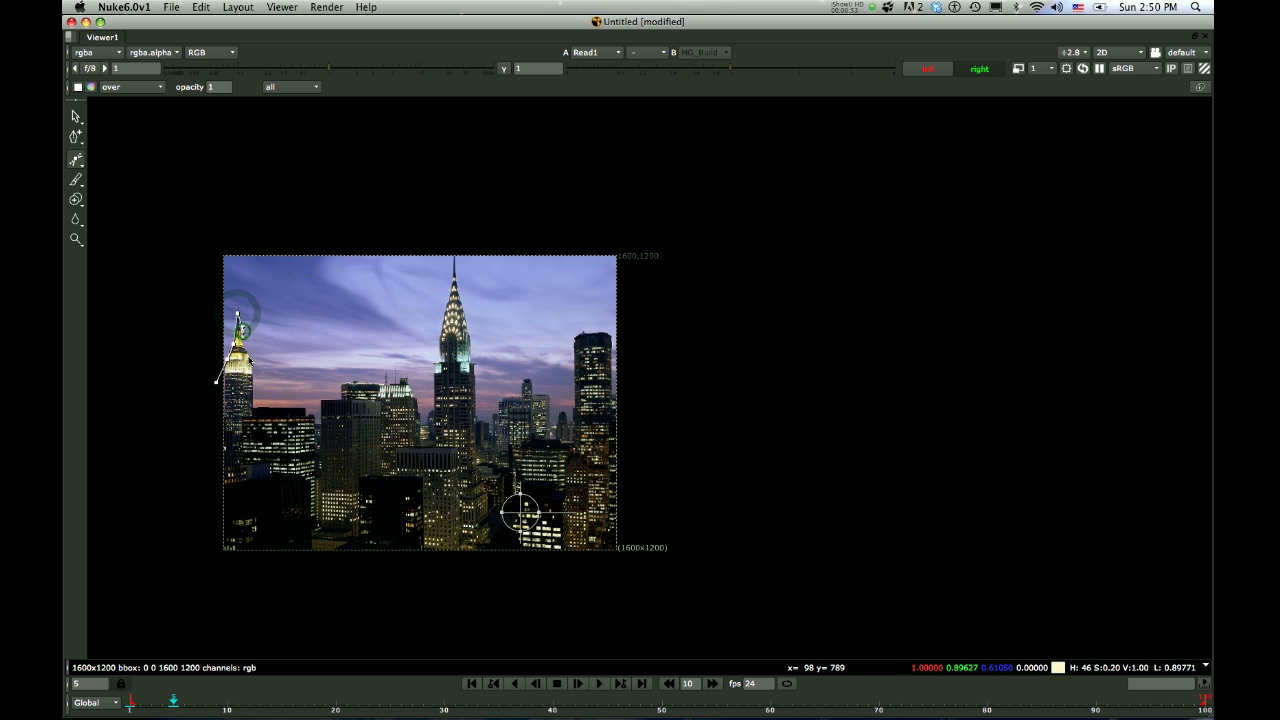
pyautogui.moveTo(254, 377); pyautogui.dragTo(254, 397)
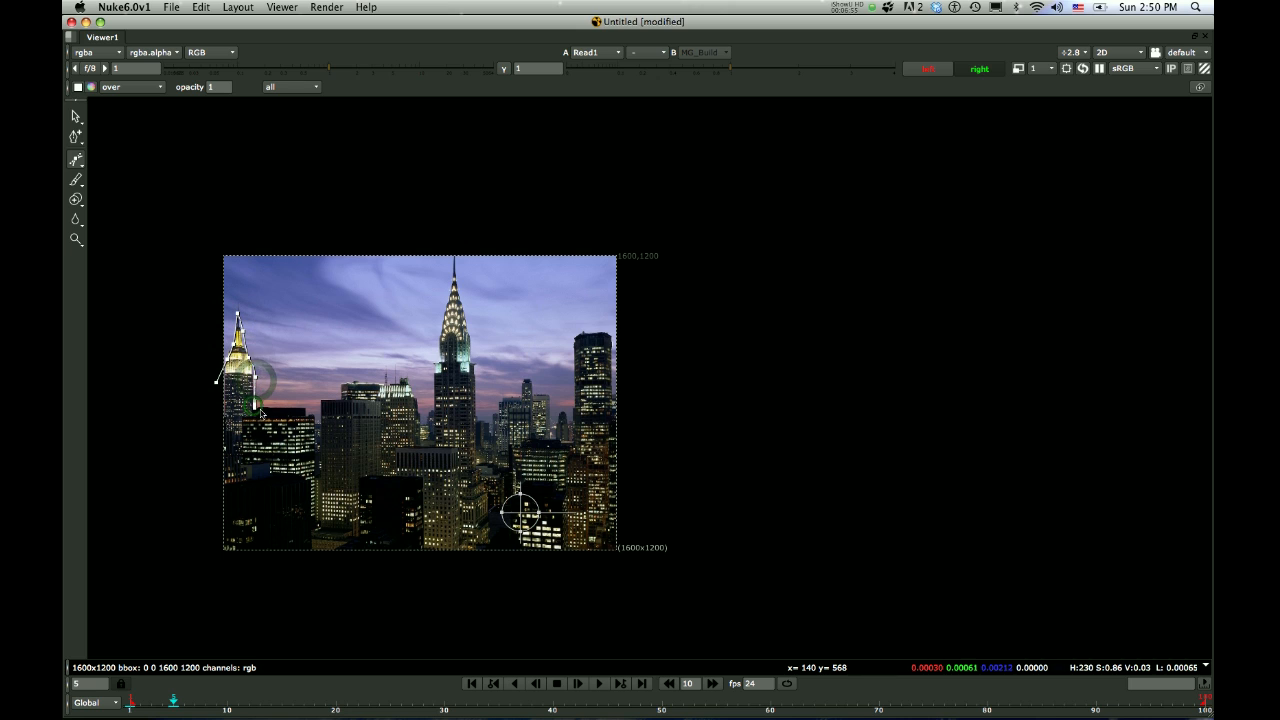
pyautogui.click(267, 406)
pyautogui.click(307, 409)
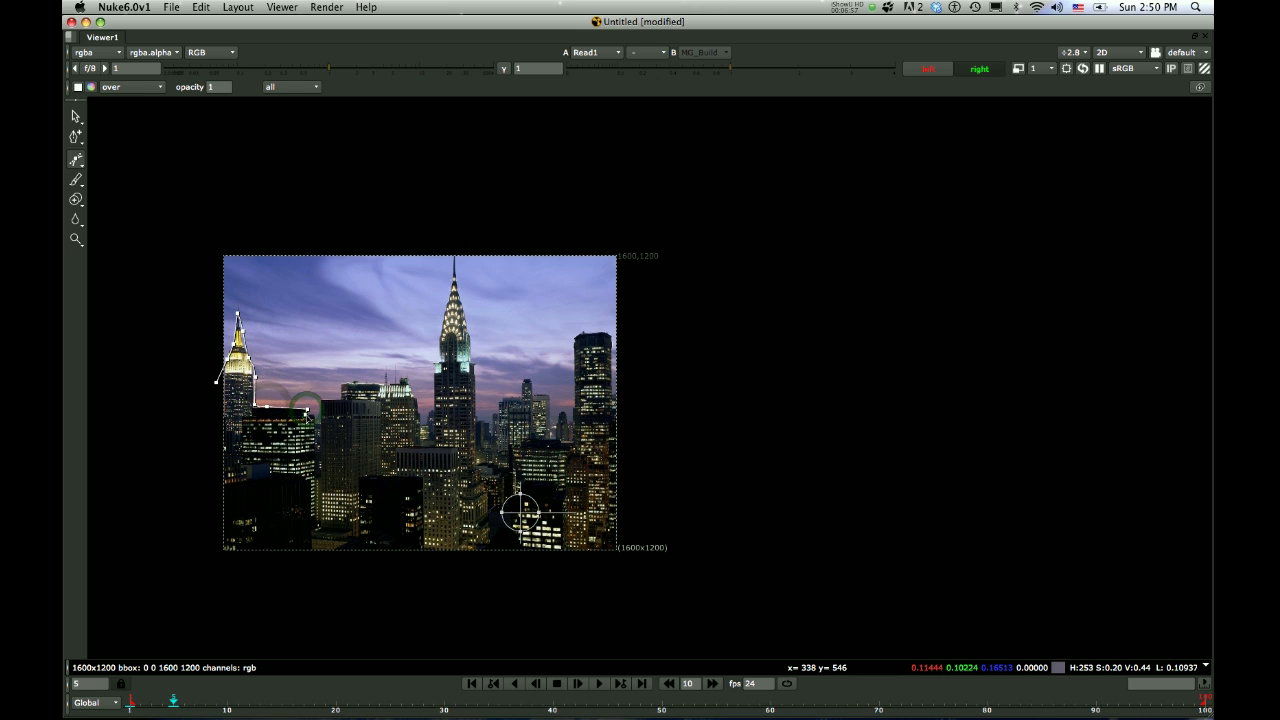
pyautogui.click(314, 423)
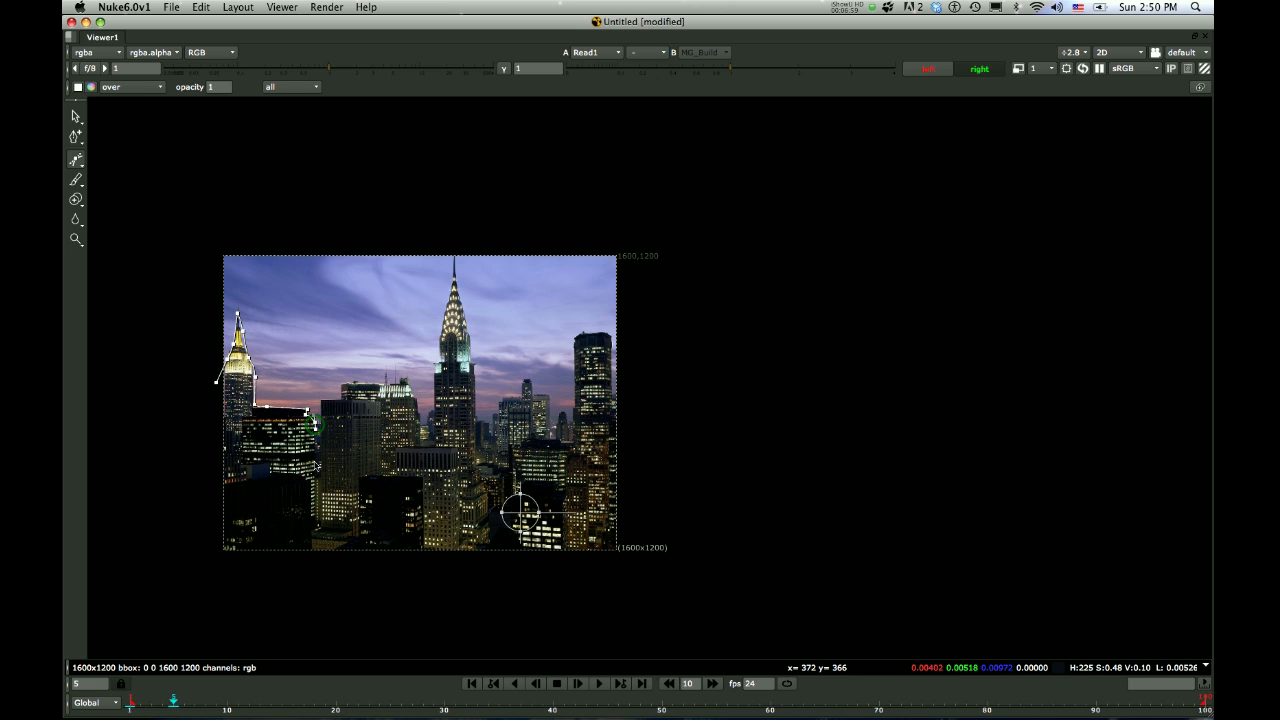
pyautogui.click(317, 466)
pyautogui.click(317, 524)
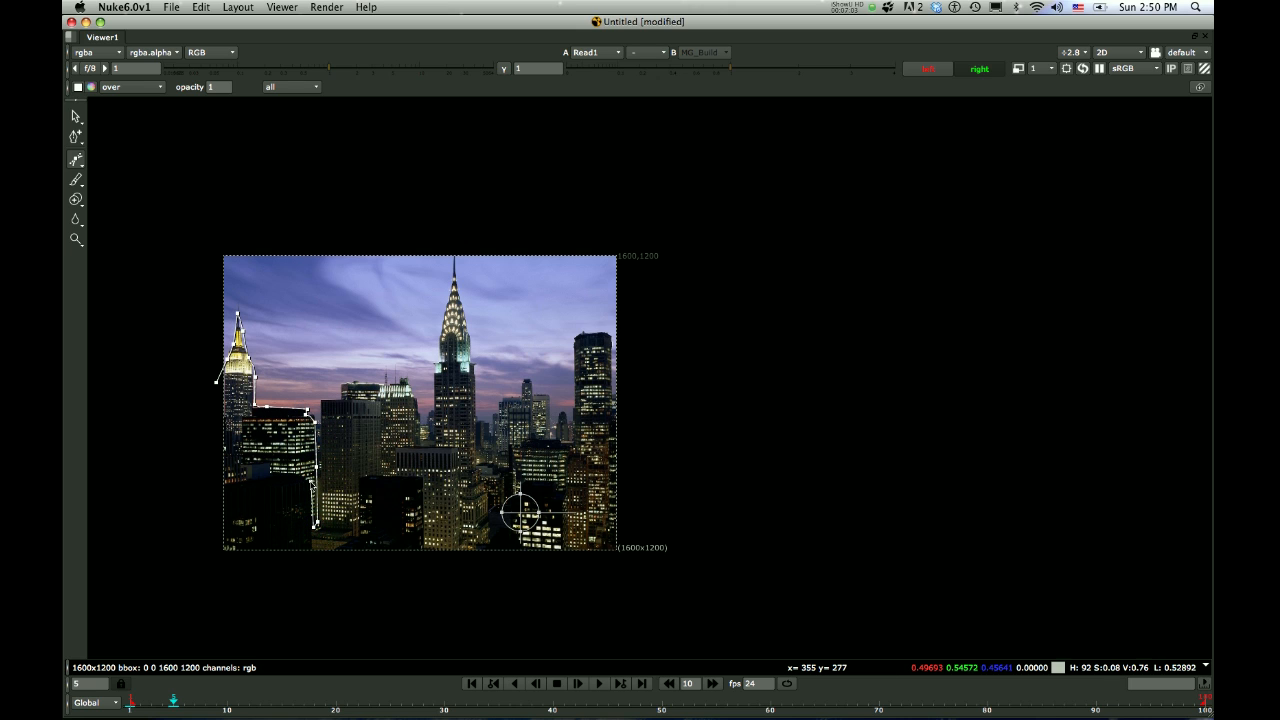
# Trace back along the dark foreground roofline to just outside the photo's left edge and close the first midground shape
pyautogui.click(271, 470)
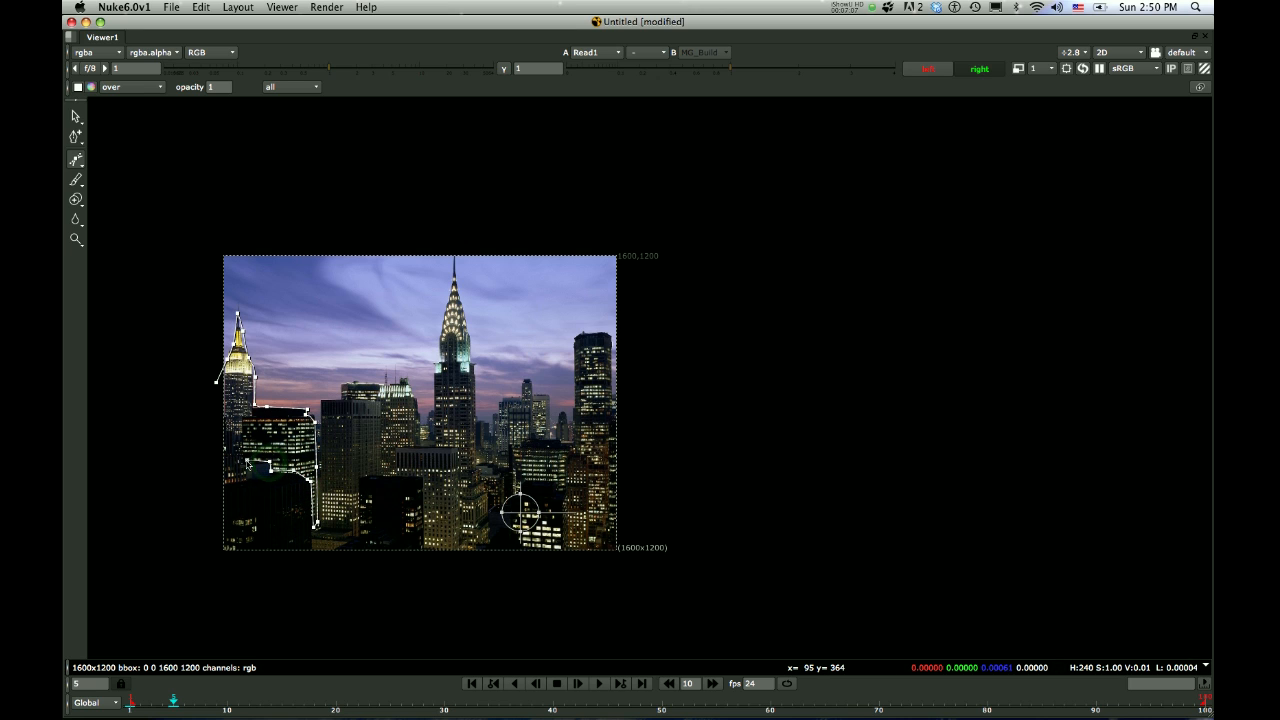
pyautogui.click(247, 460)
pyautogui.click(242, 440)
pyautogui.click(217, 431)
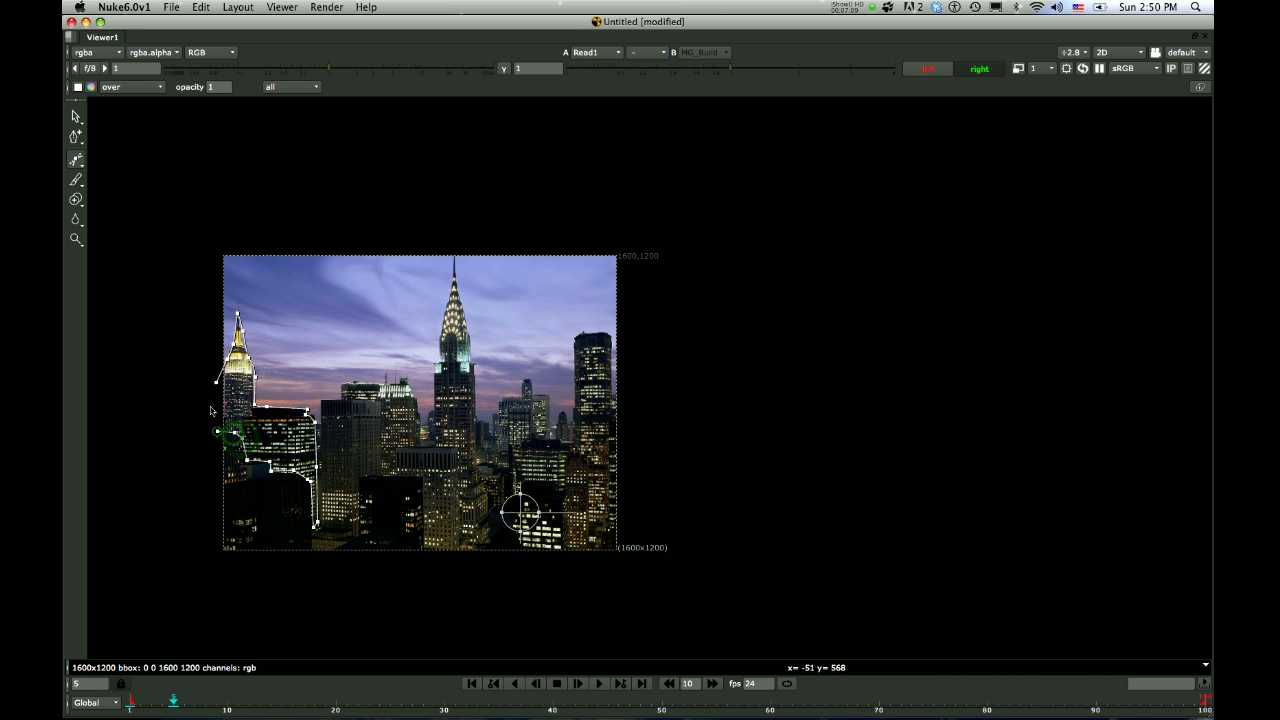
pyautogui.click(217, 431)
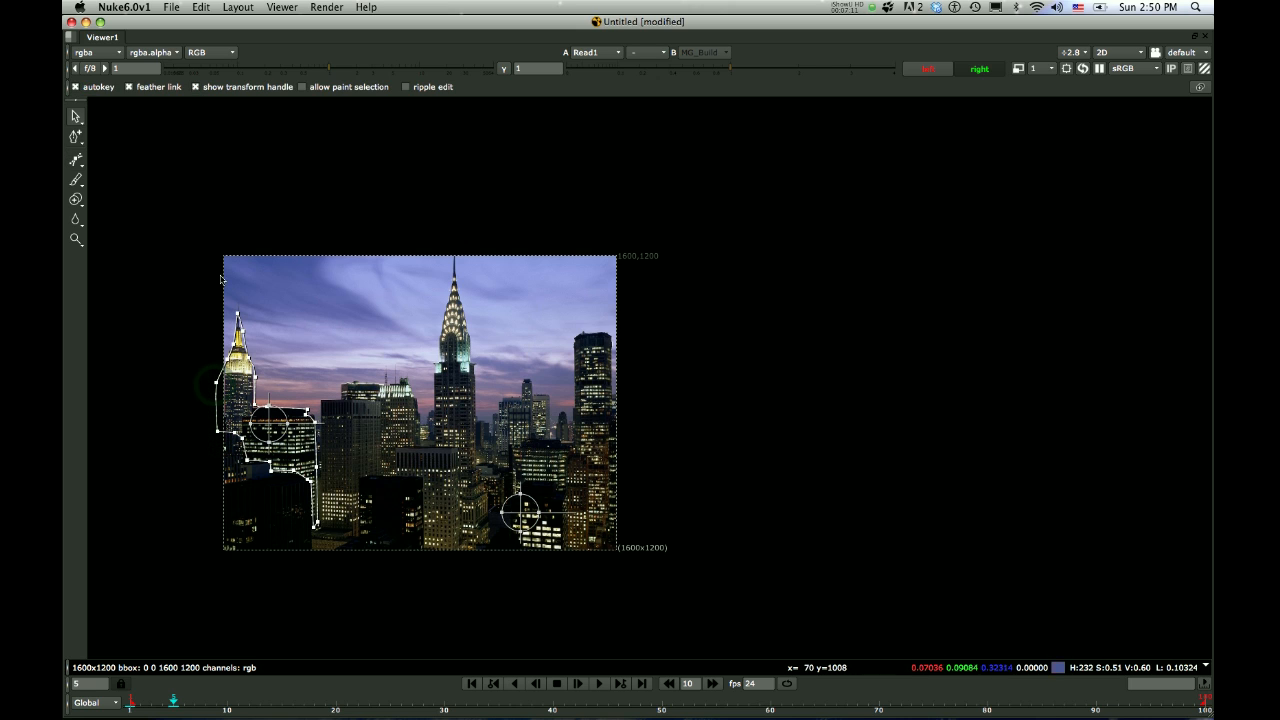
# Draw a closed Bezier shape around the flat-roofed tower left of centre, following the dark foreground building's edge, and undo any stray point
pyautogui.click(75, 160)
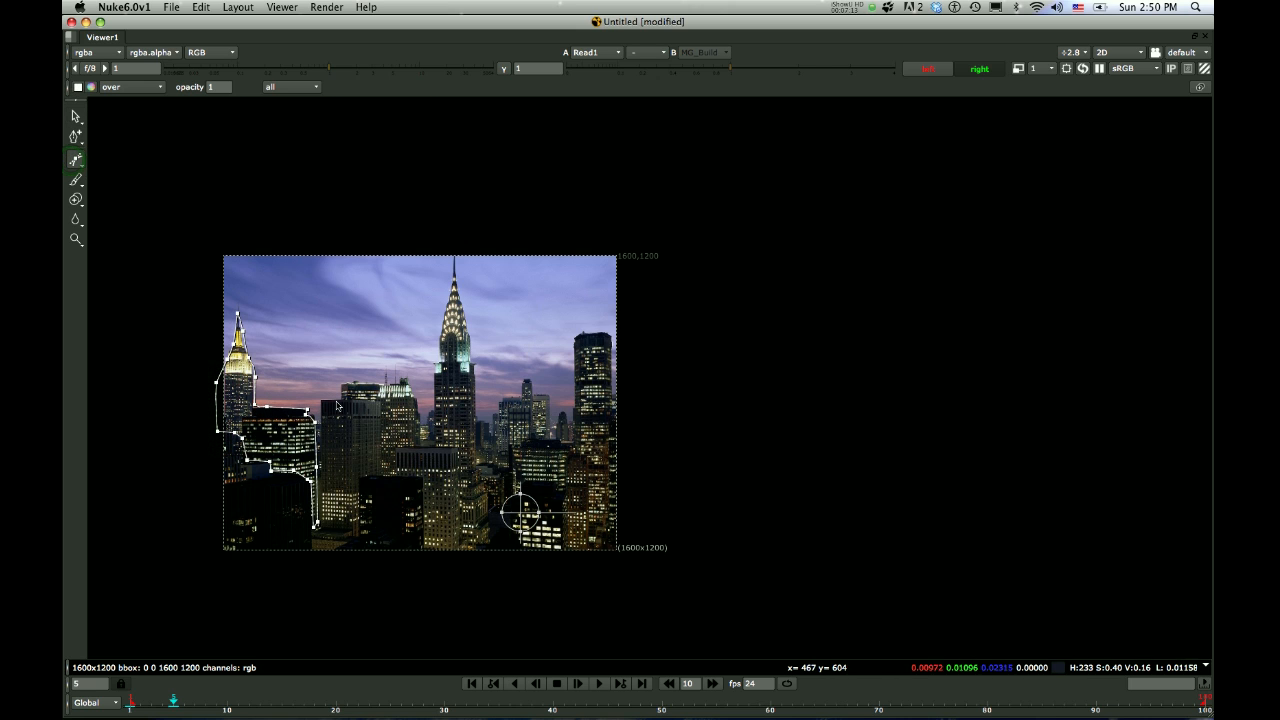
pyautogui.moveTo(340, 405); pyautogui.dragTo(378, 406)
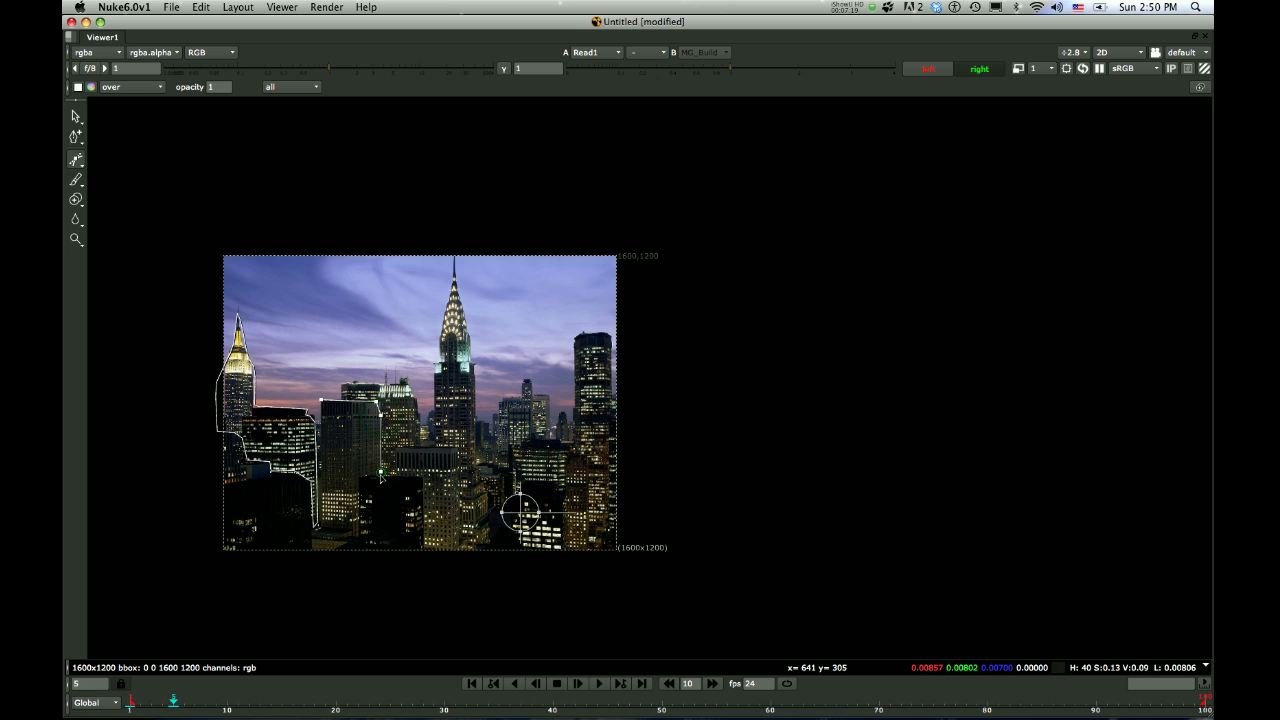
pyautogui.click(366, 481)
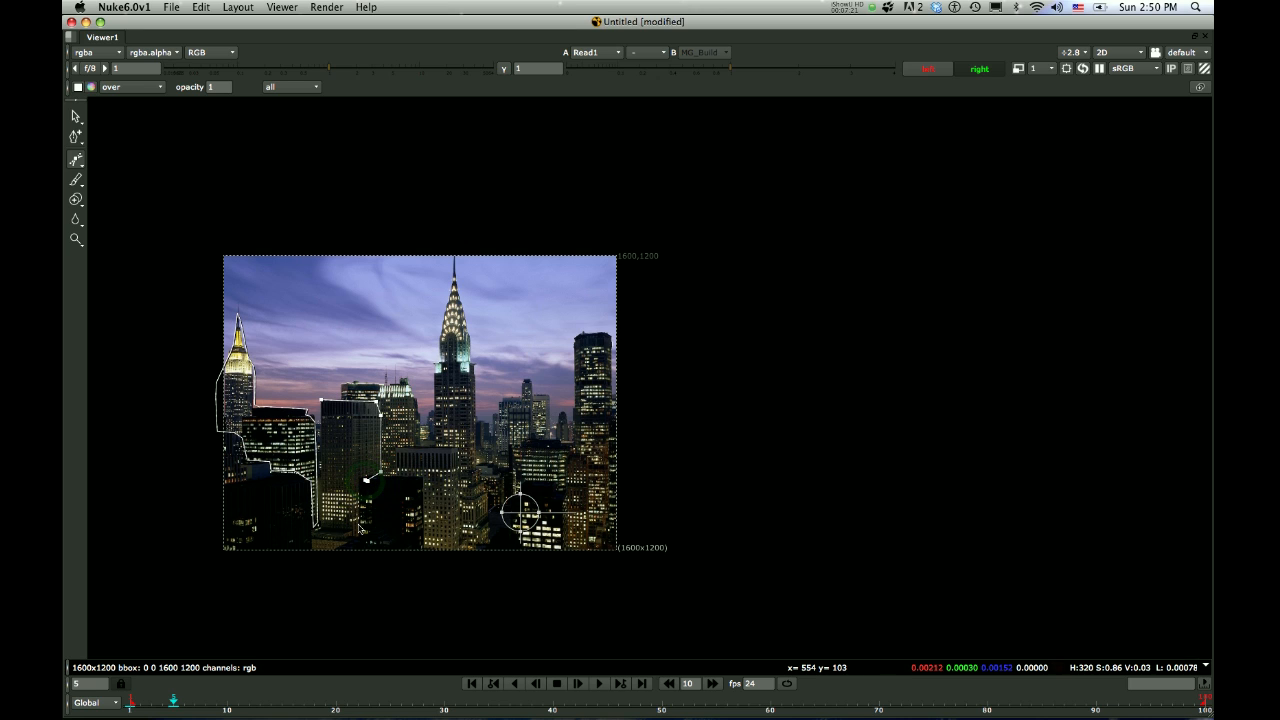
pyautogui.click(338, 541)
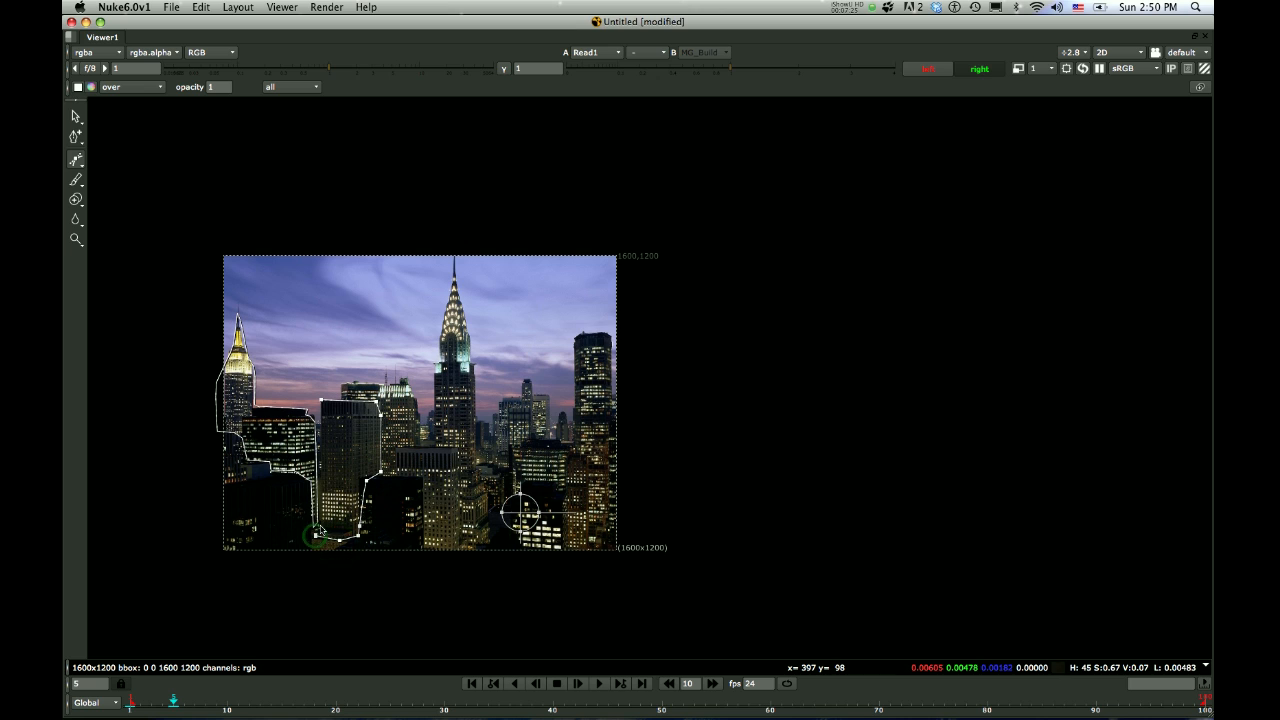
pyautogui.click(316, 535)
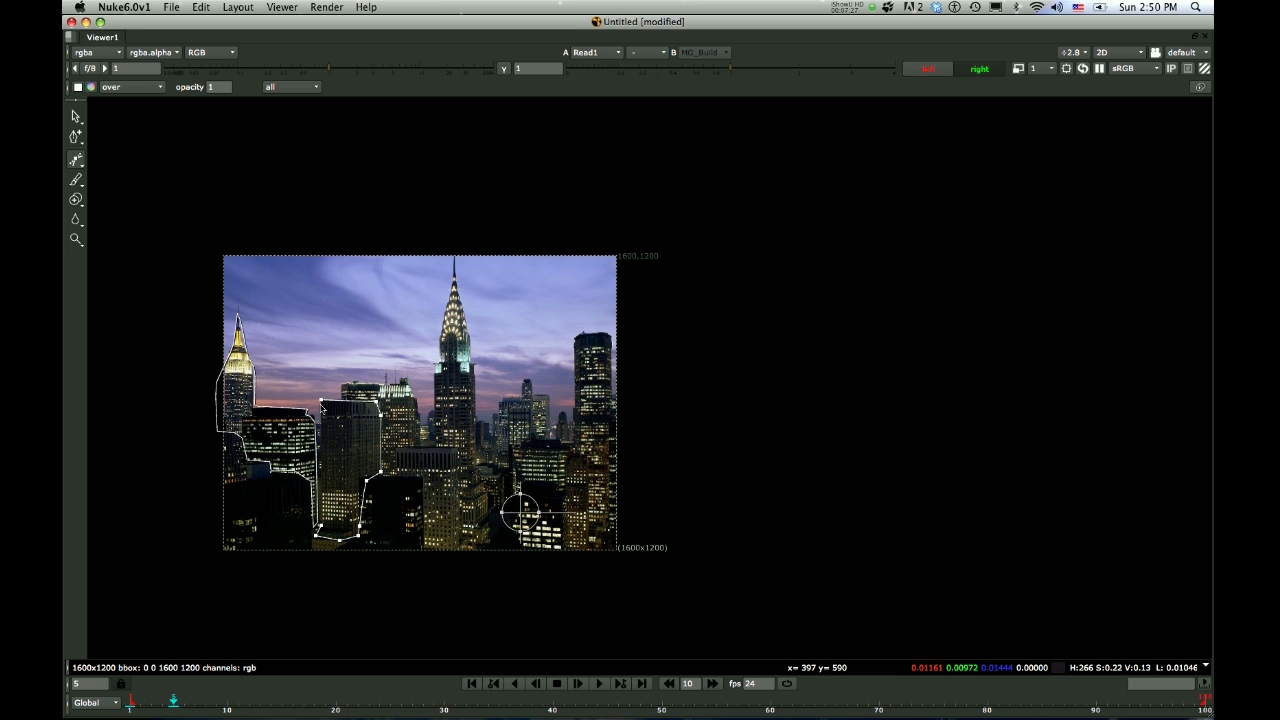
pyautogui.click(399, 451)
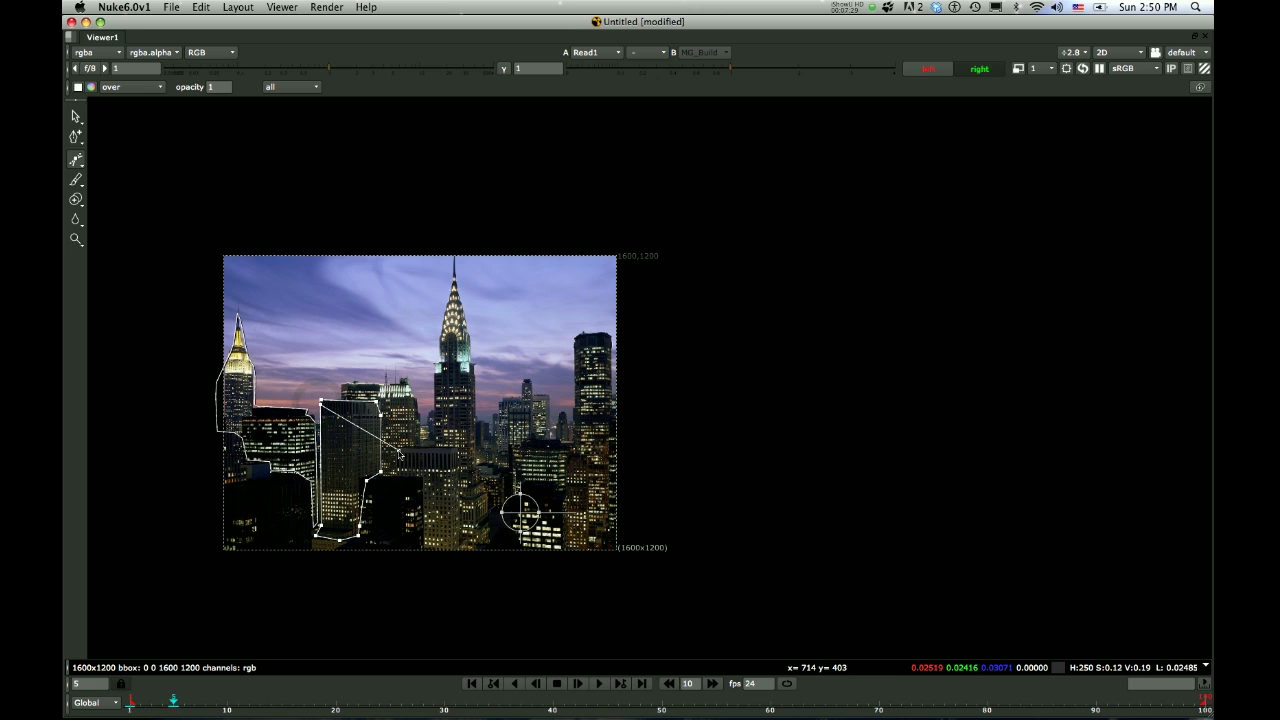
pyautogui.press('super+z')
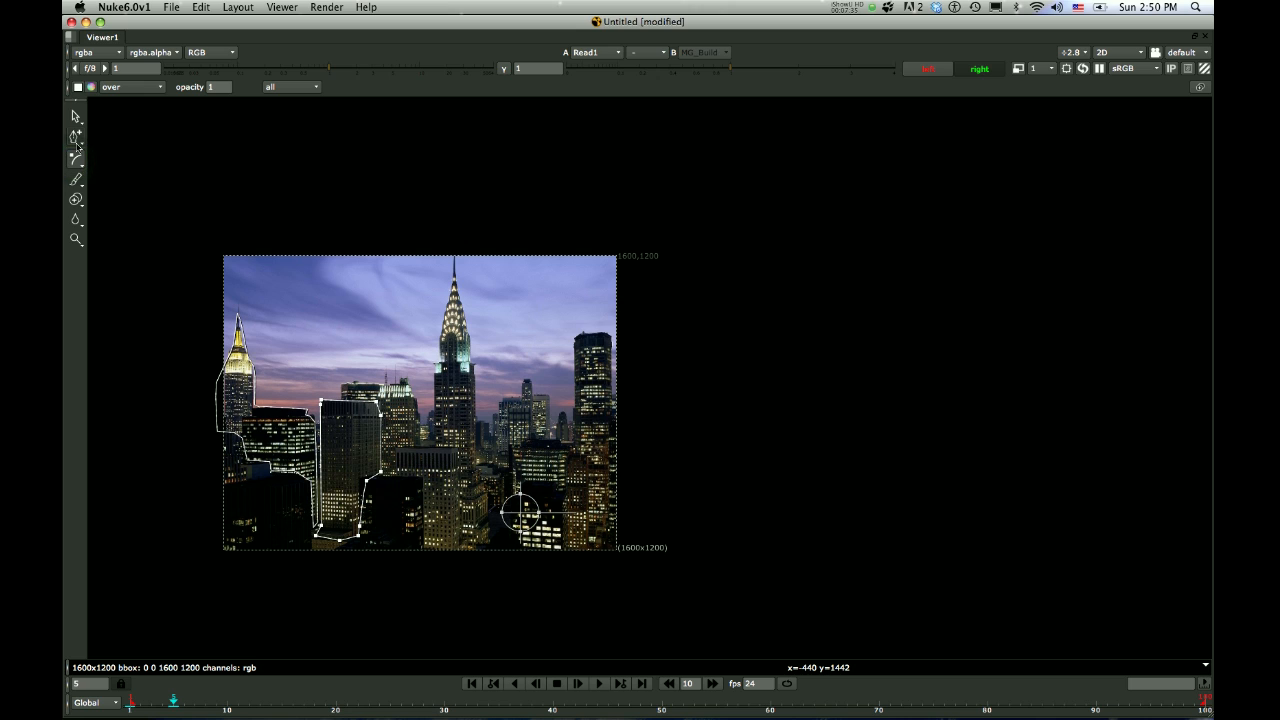
# Start a third Bezier shape at the low building's roof beside the Chrysler Building, tracing up its left side and over the spire
pyautogui.click(76, 161)
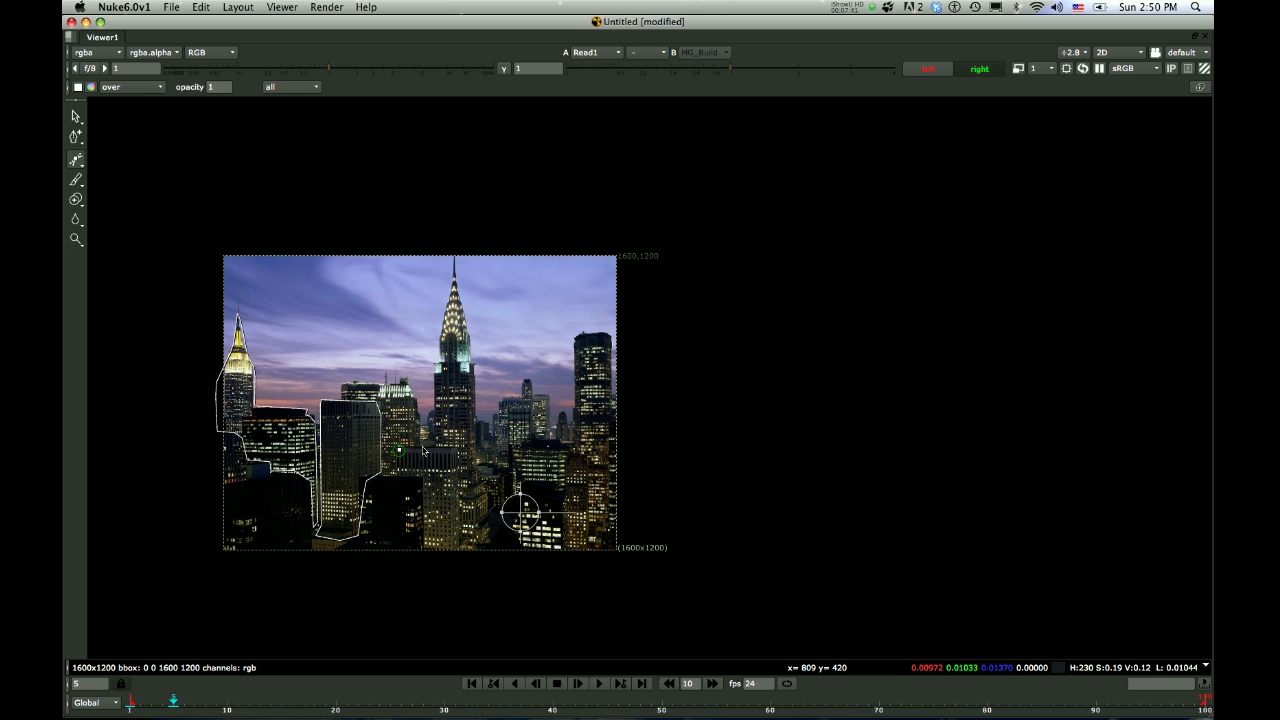
pyautogui.click(433, 440)
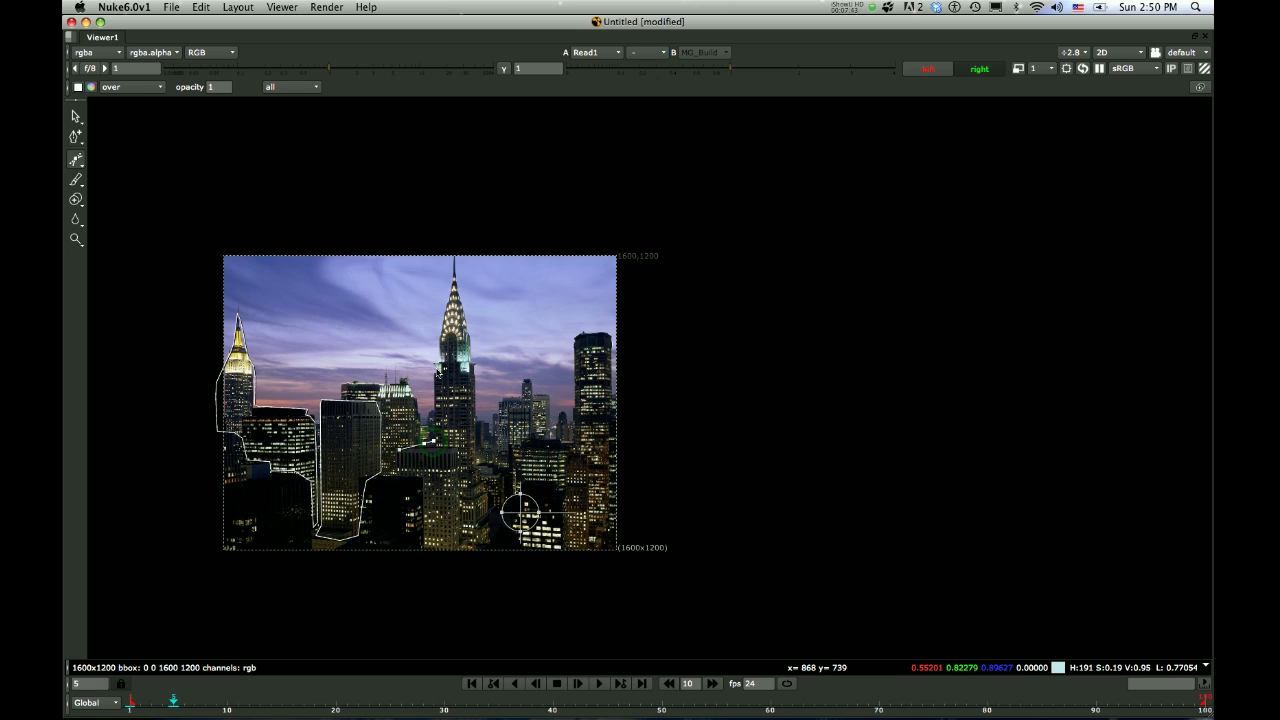
pyautogui.click(434, 361)
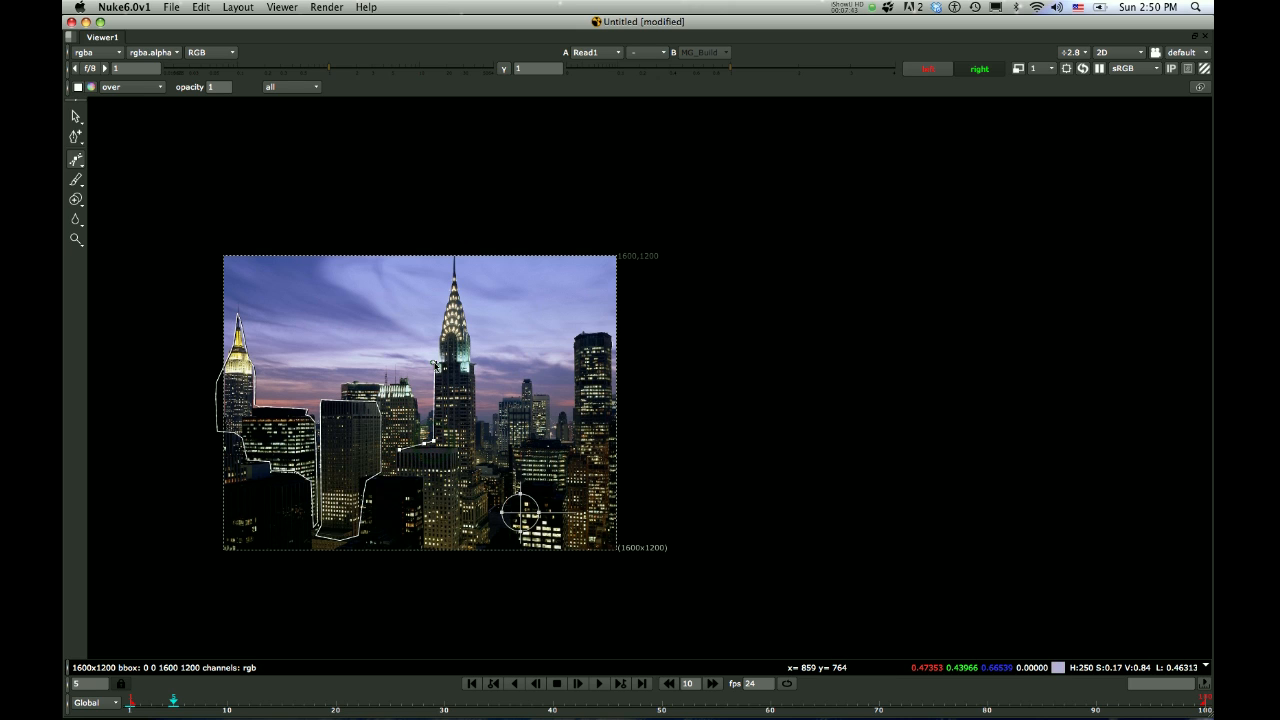
pyautogui.click(444, 283)
pyautogui.click(454, 260)
pyautogui.click(467, 326)
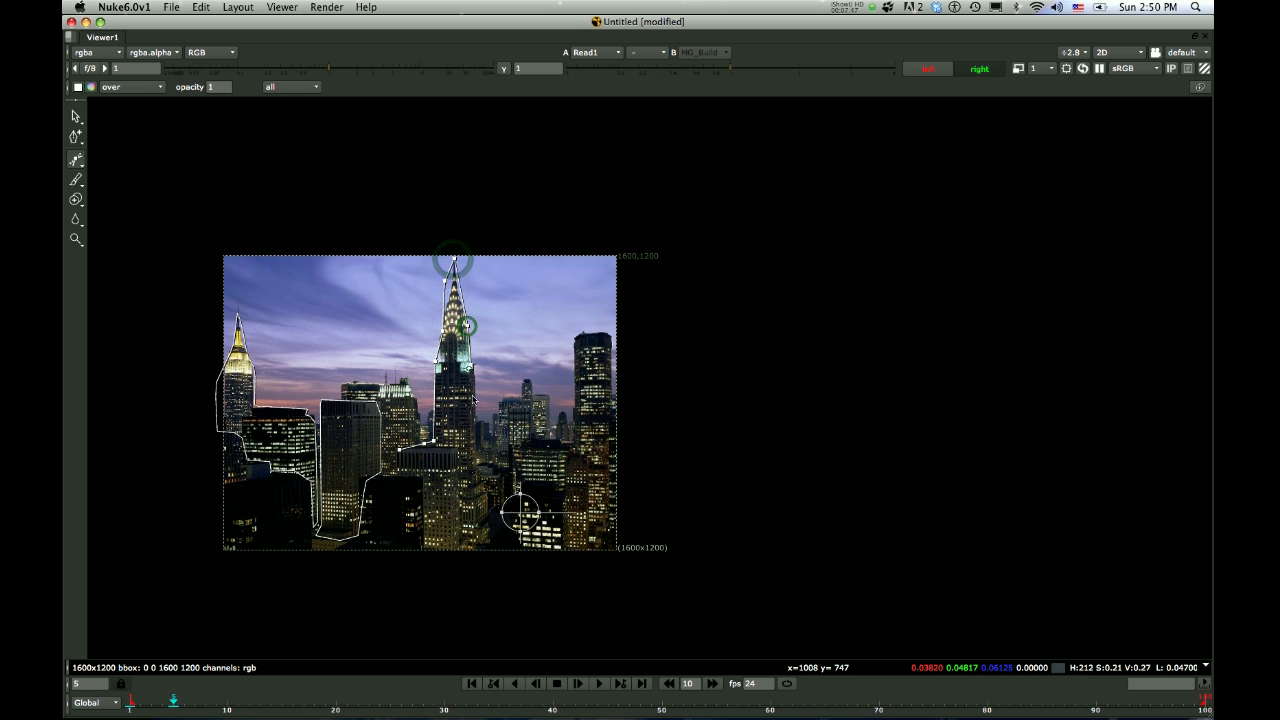
# Trace down the Chrysler Building's right side, close the shape around the low building in front, and restore the layout with the node graph
pyautogui.click(479, 408)
pyautogui.click(478, 450)
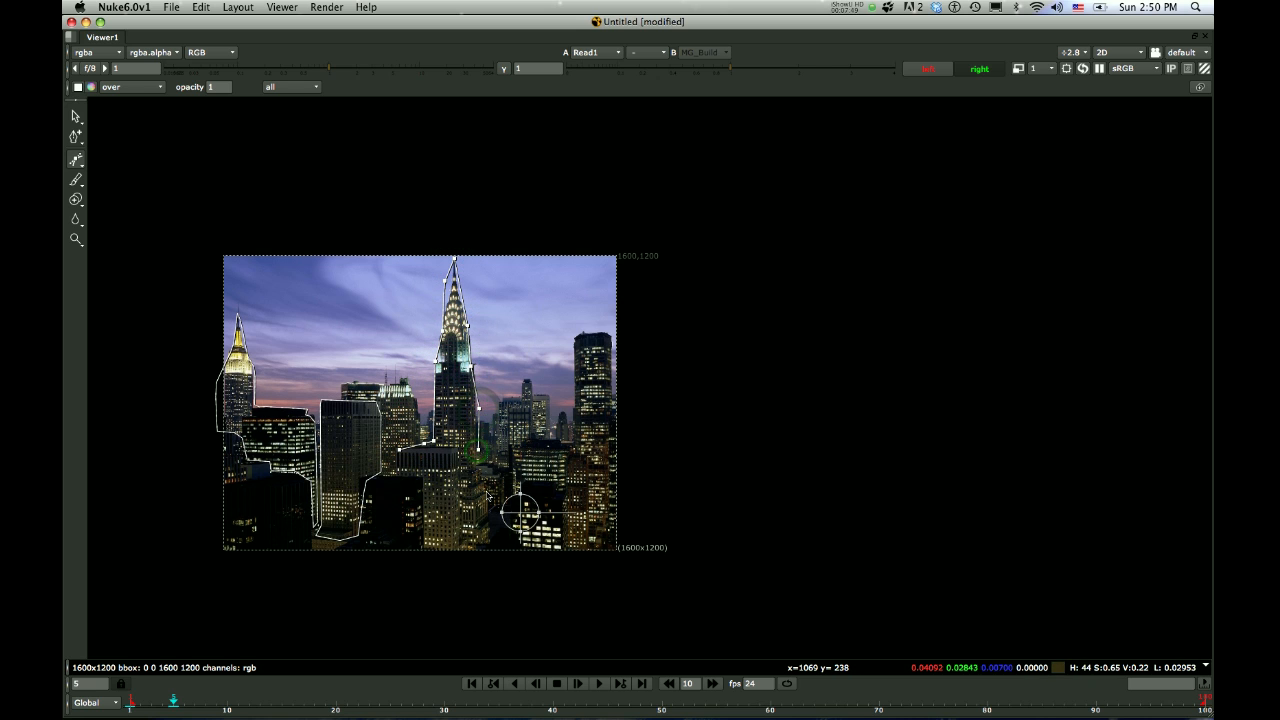
pyautogui.click(487, 508)
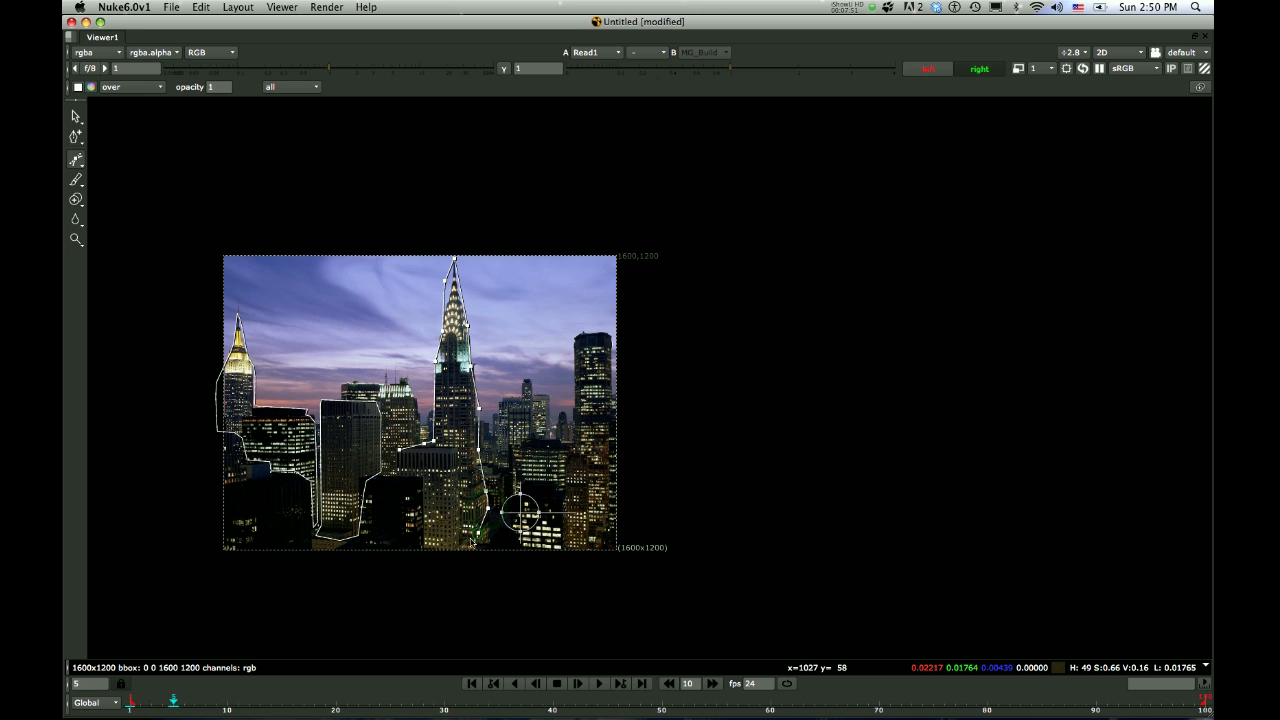
pyautogui.click(459, 548)
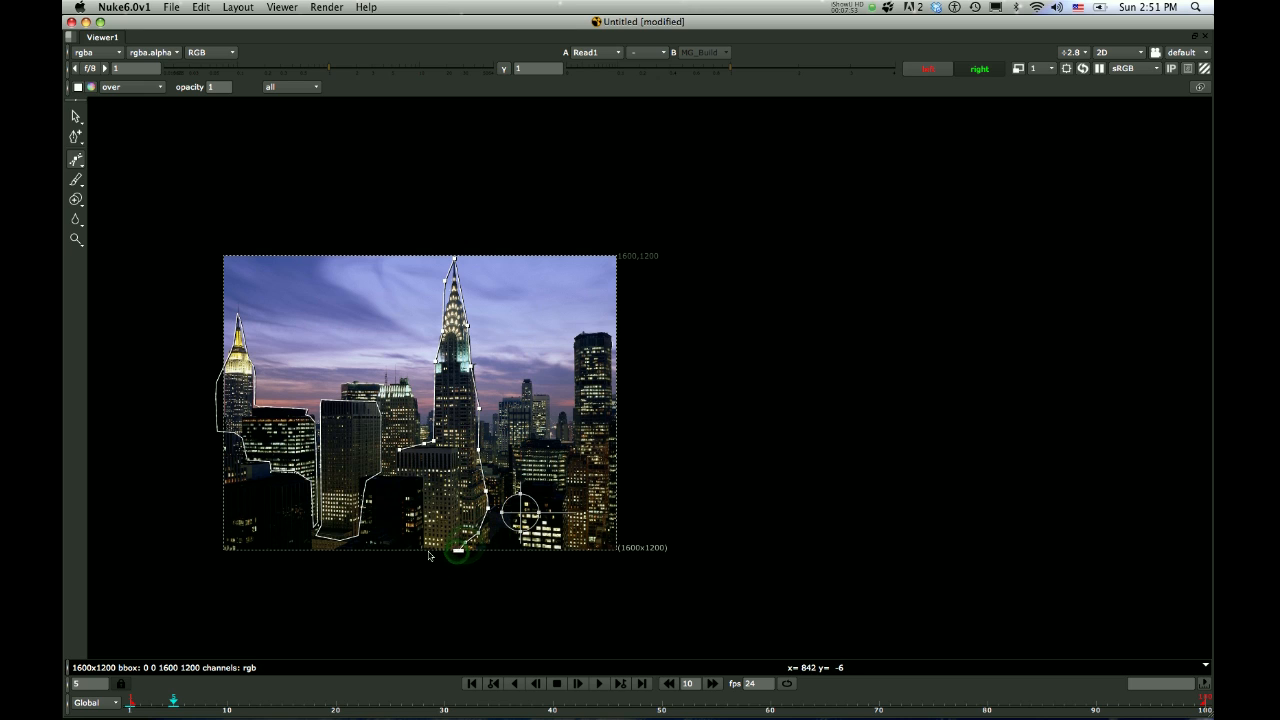
pyautogui.click(428, 549)
pyautogui.click(421, 476)
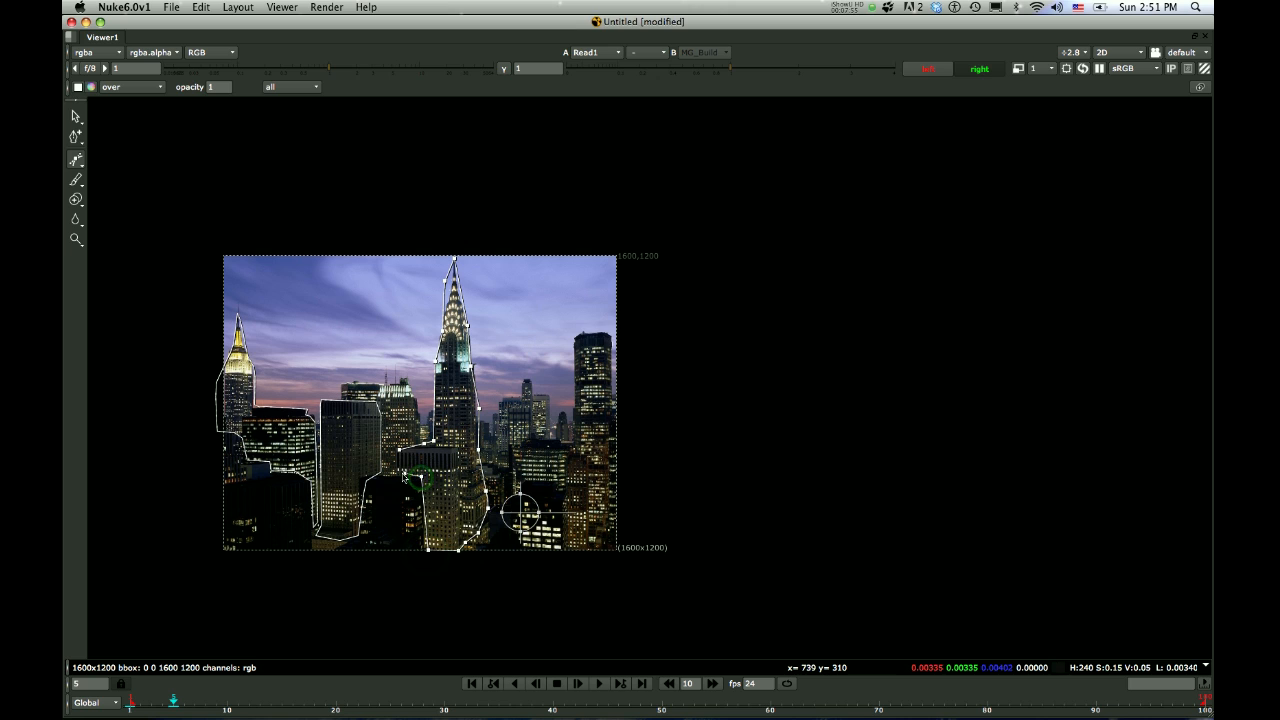
pyautogui.click(400, 450)
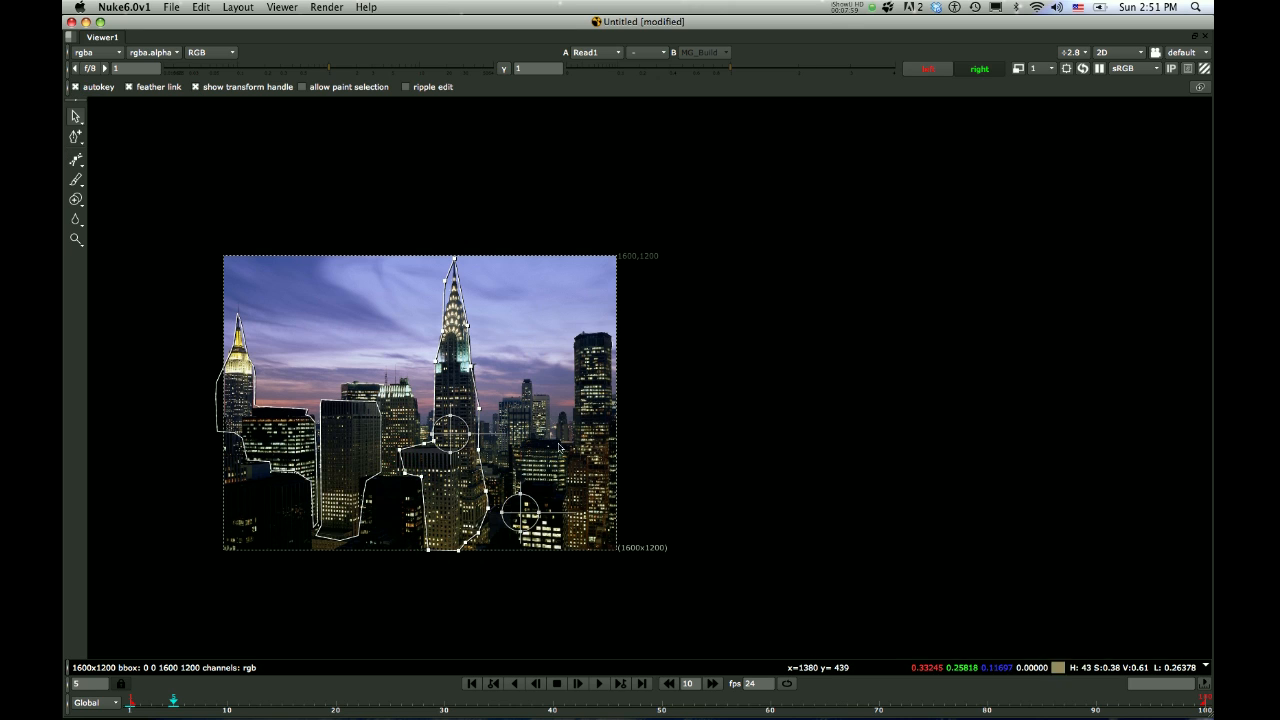
pyautogui.press('space')
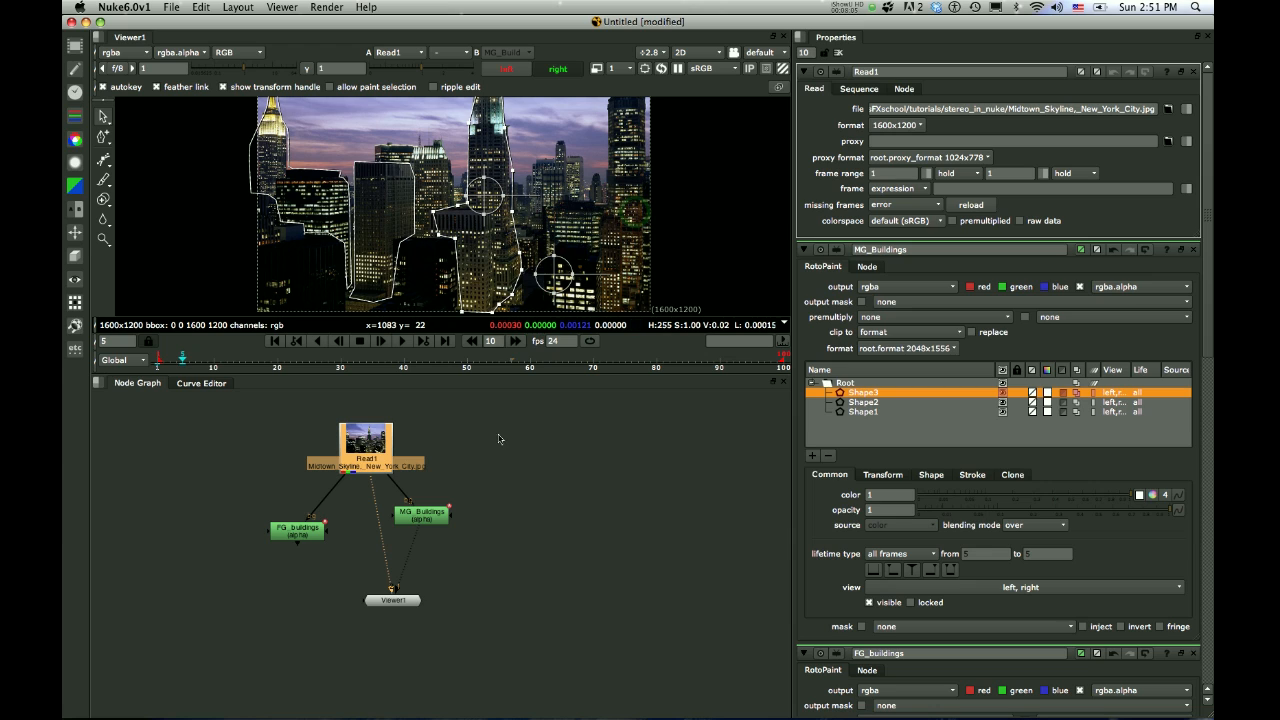
# Reposition the MG_Buildings node beneath the photo's Read node and move the Viewer node away to the right of both roto nodes
pyautogui.moveTo(429, 511); pyautogui.dragTo(401, 527)
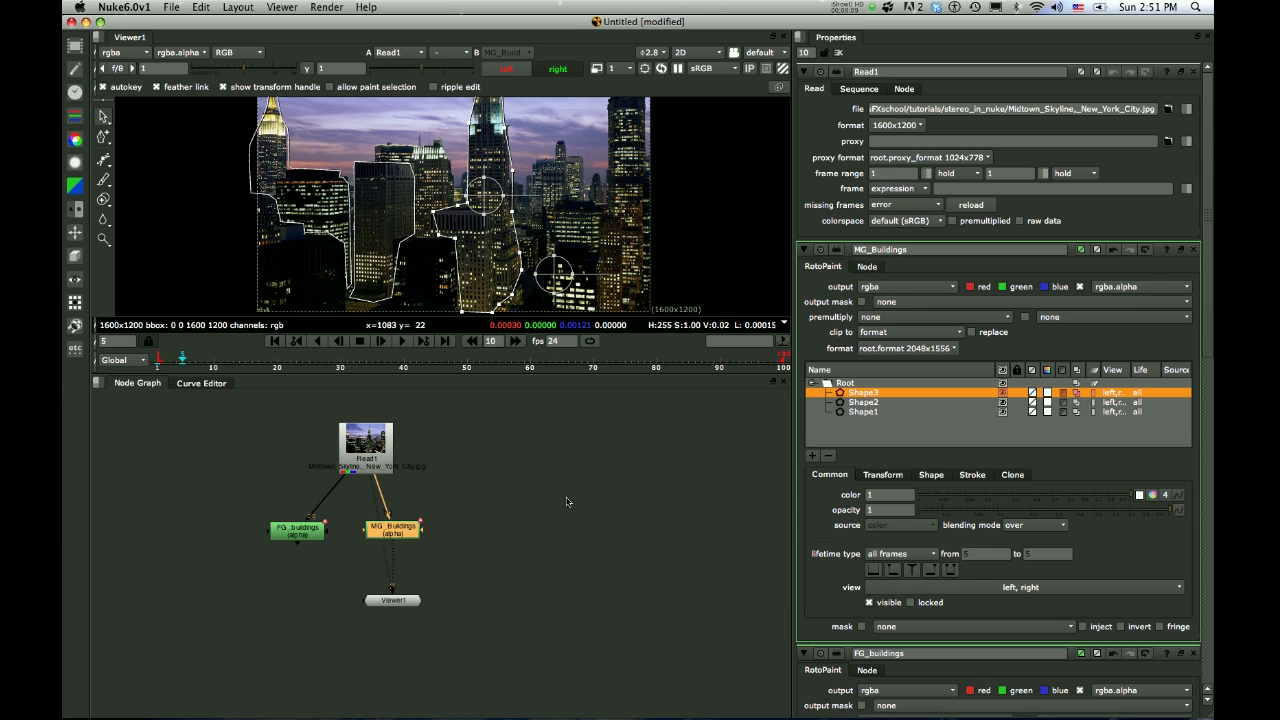
pyautogui.moveTo(405, 608); pyautogui.dragTo(523, 602)
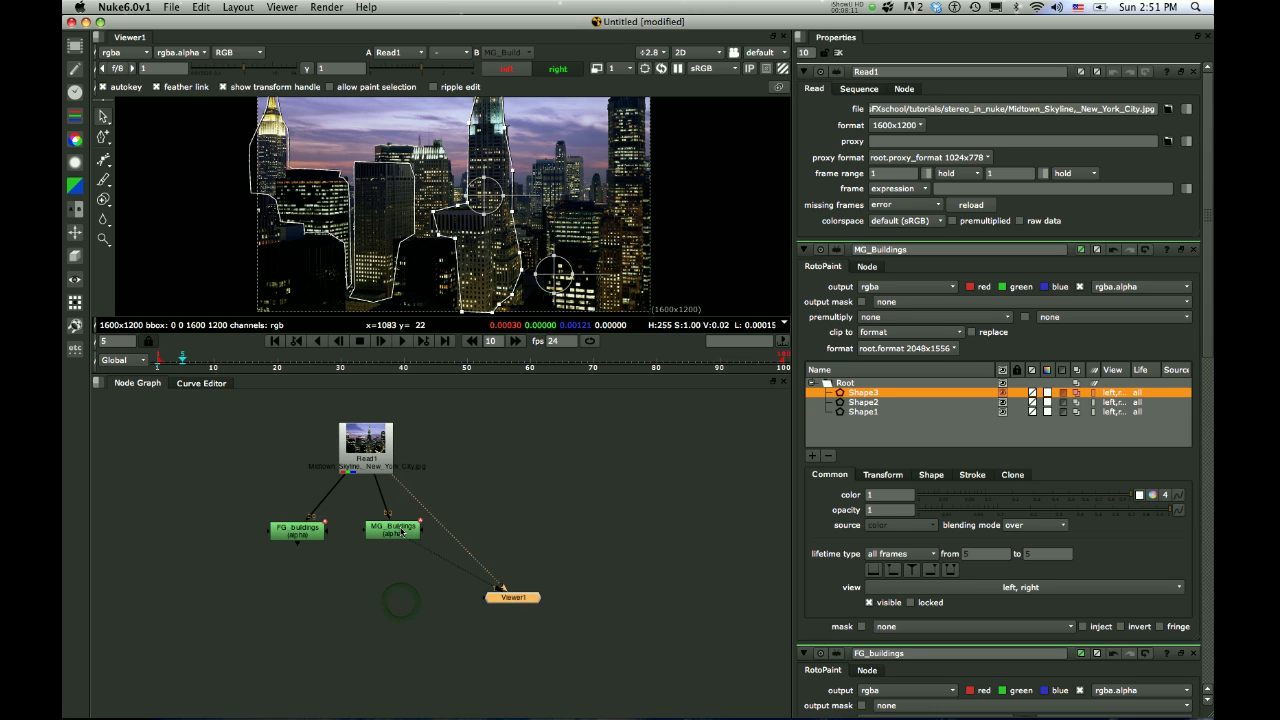
pyautogui.moveTo(401, 532); pyautogui.dragTo(387, 535)
pyautogui.moveTo(512, 597); pyautogui.dragTo(500, 566)
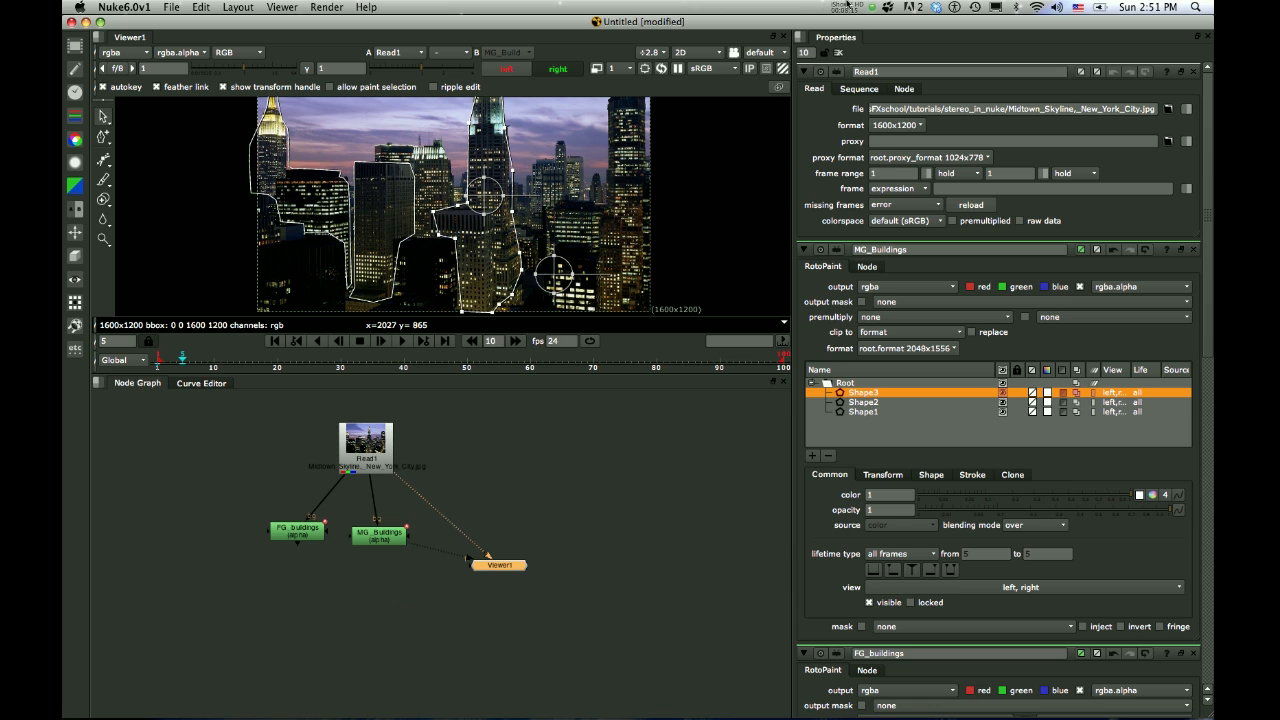
pyautogui.click(851, 5)
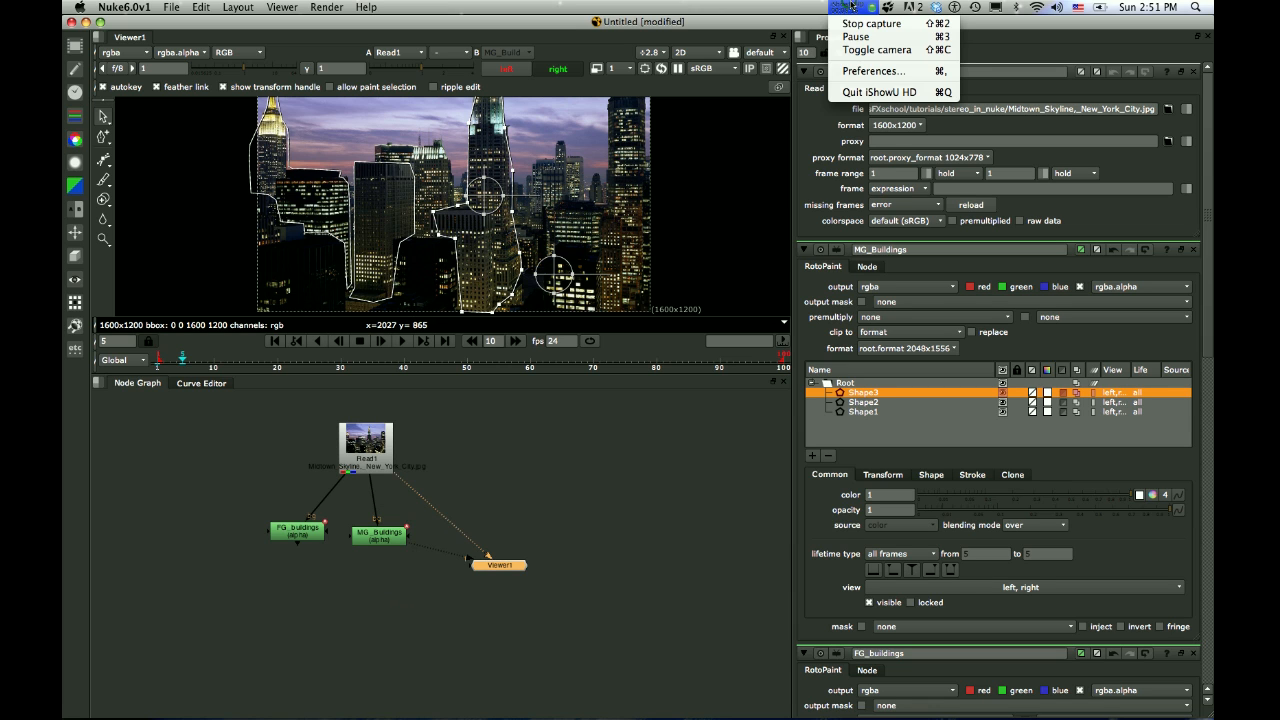
pyautogui.click(856, 36)
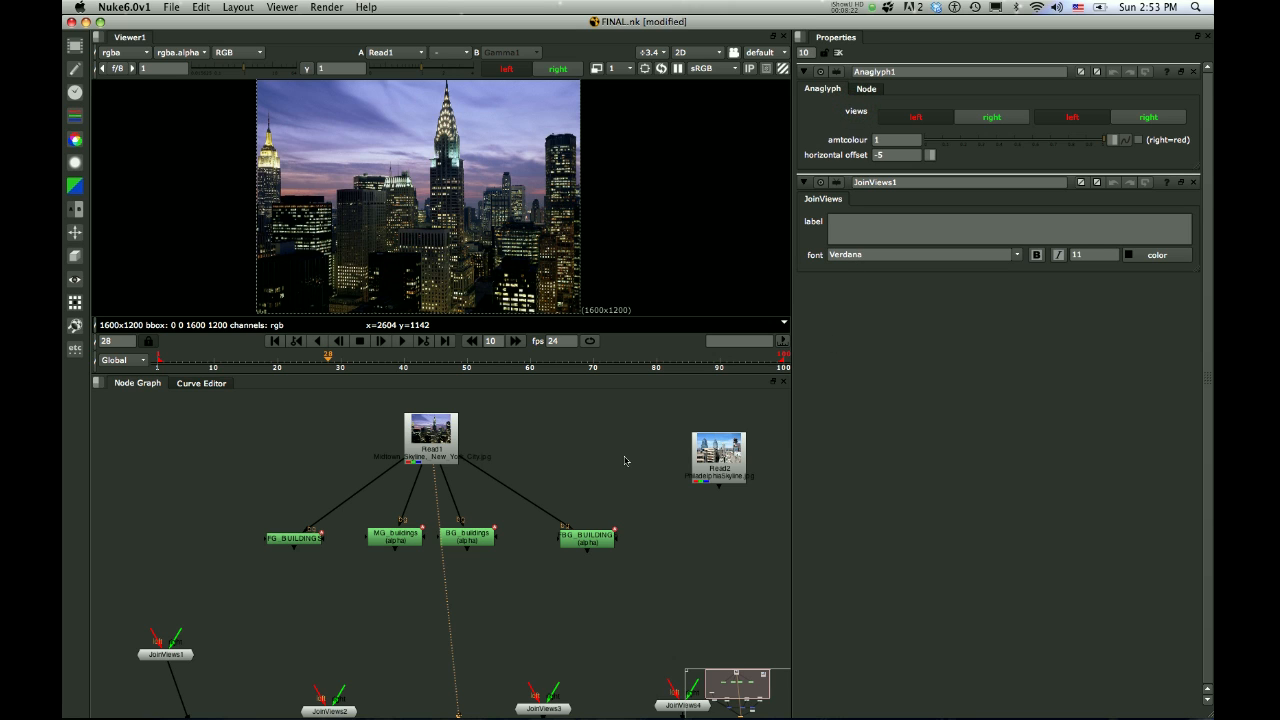
# Open the FG_BUILDINGS roto node under the skyline photo in the FINAL.nk script to examine the foreground buildings' outline
pyautogui.scroll(-3, 625, 460)
pyautogui.moveTo(427, 554); pyautogui.dragTo(434, 552, button='middle')
pyautogui.moveTo(434, 552); pyautogui.dragTo(414, 456)
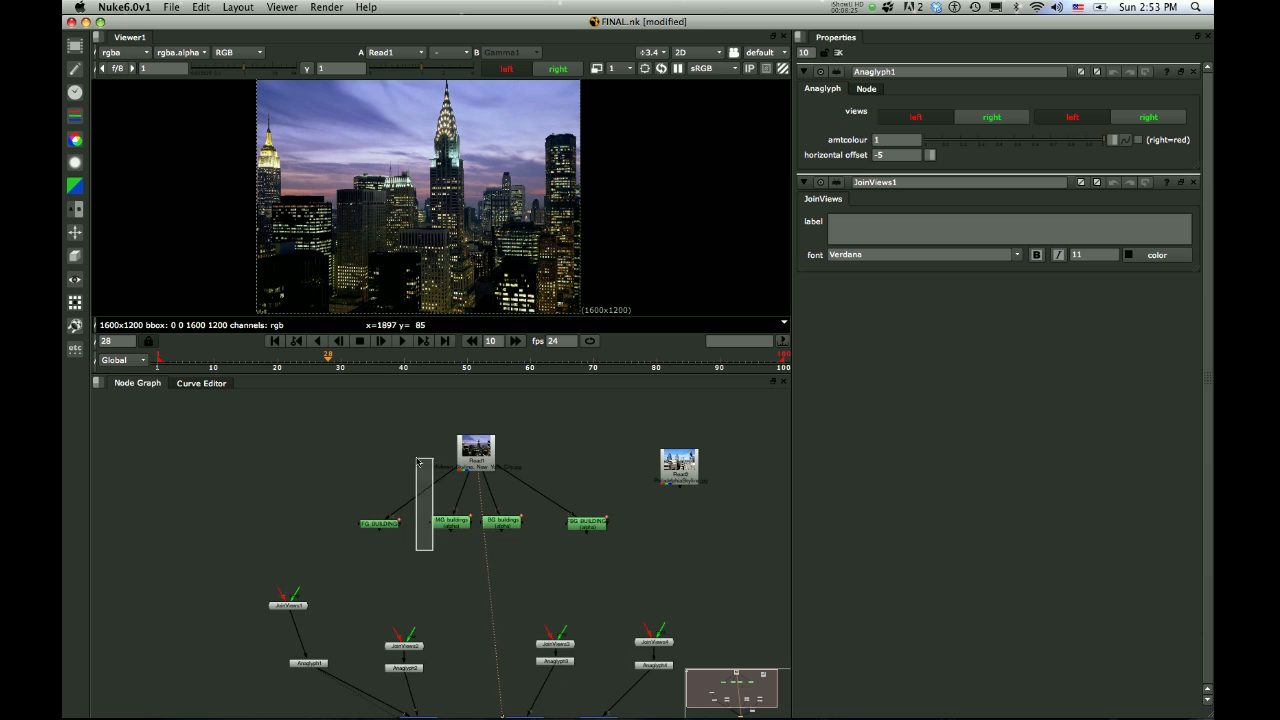
pyautogui.moveTo(396, 489); pyautogui.dragTo(396, 527, button='middle')
pyautogui.scroll(3, 390, 522)
pyautogui.scroll(-3, 386, 518)
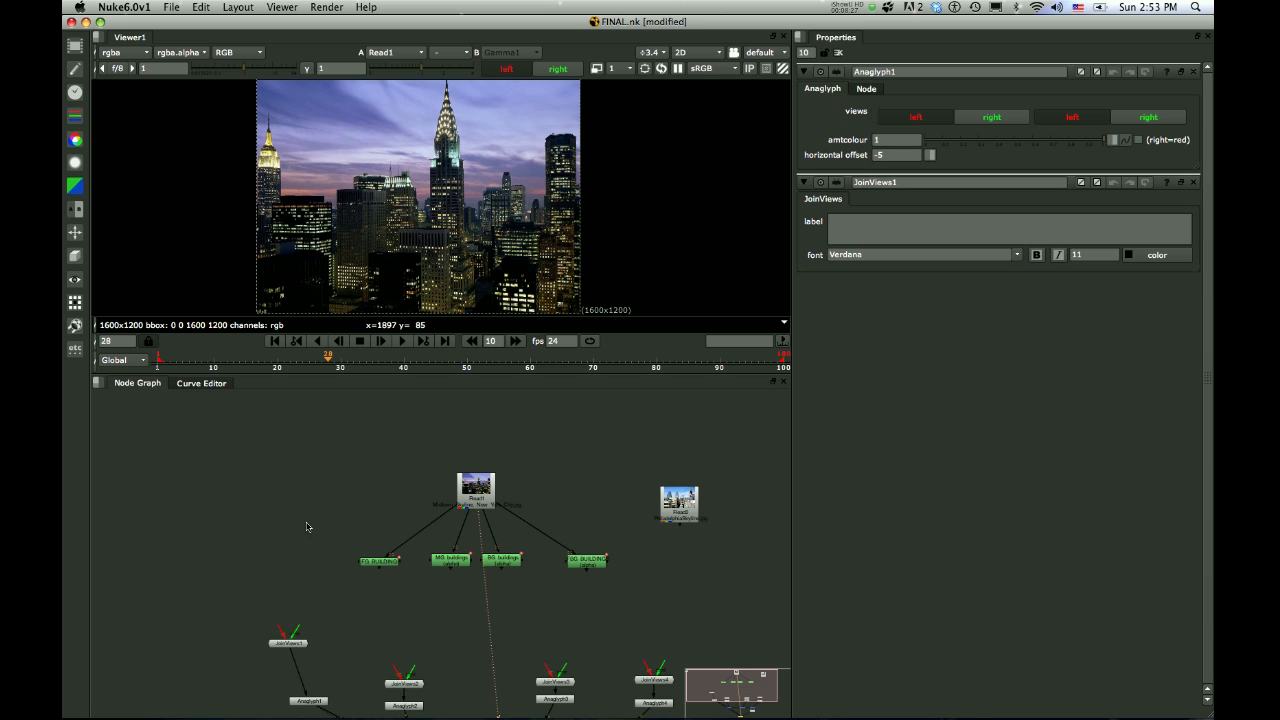
pyautogui.moveTo(298, 520); pyautogui.dragTo(202, 563, button='middle')
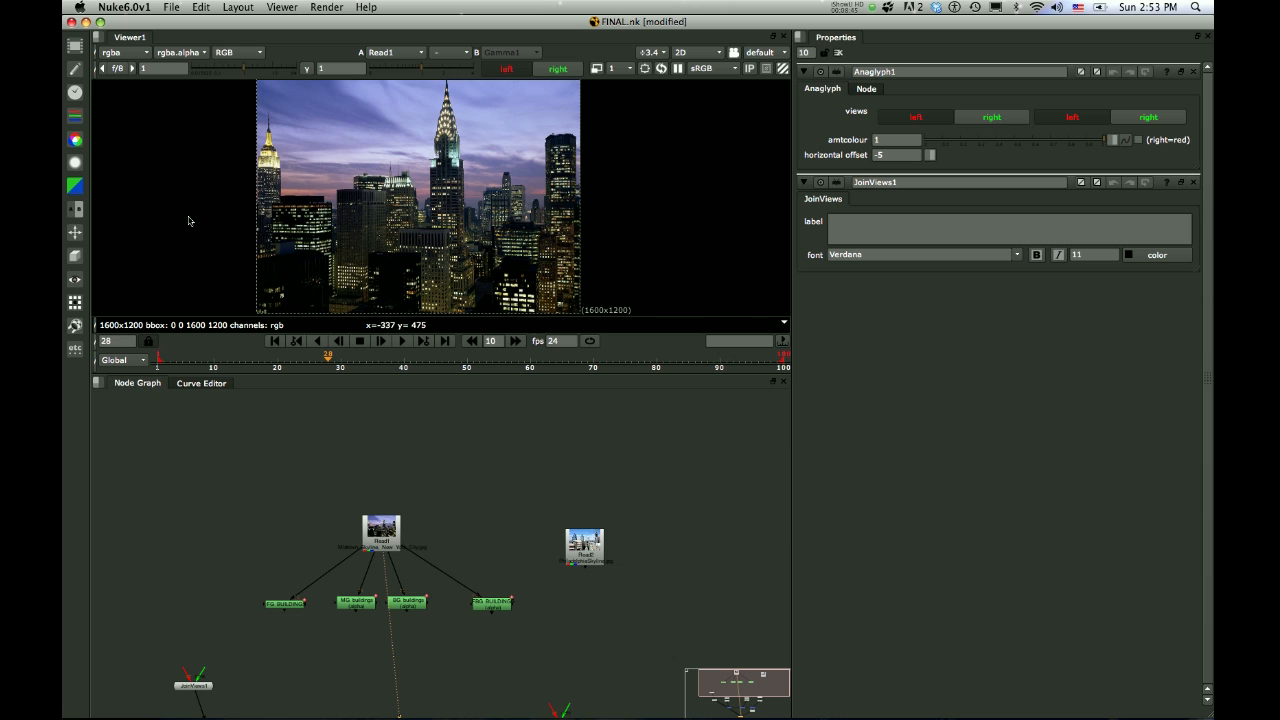
pyautogui.click(297, 604)
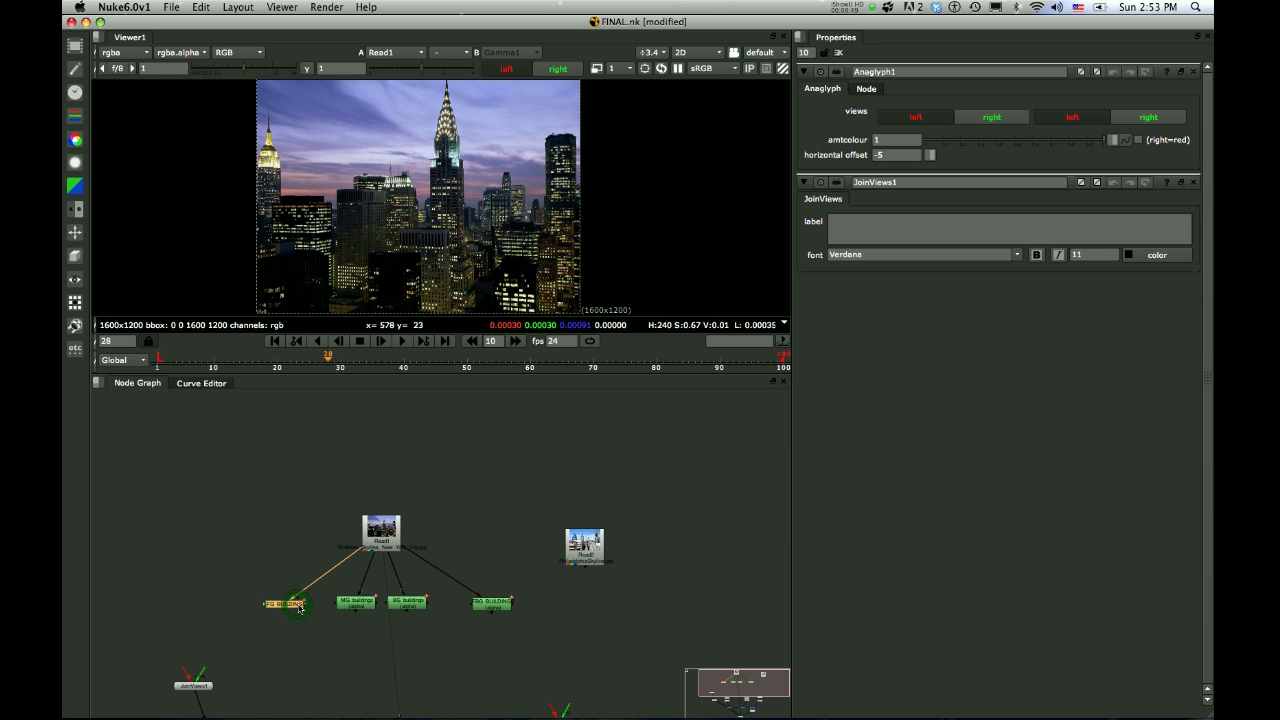
pyautogui.doubleClick(284, 604)
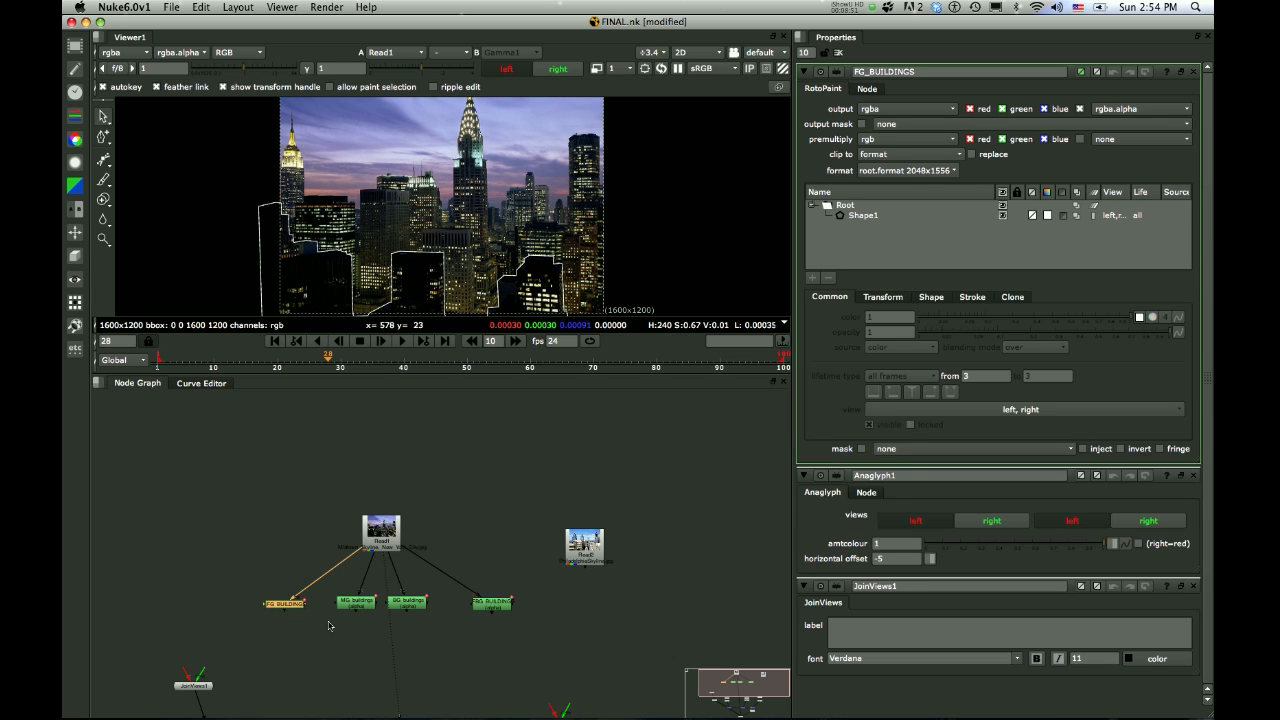
# Open the BG_buildings roto node to examine the complete background skyline outline beyond the photo's edges, and clear the node selection
pyautogui.click(357, 604)
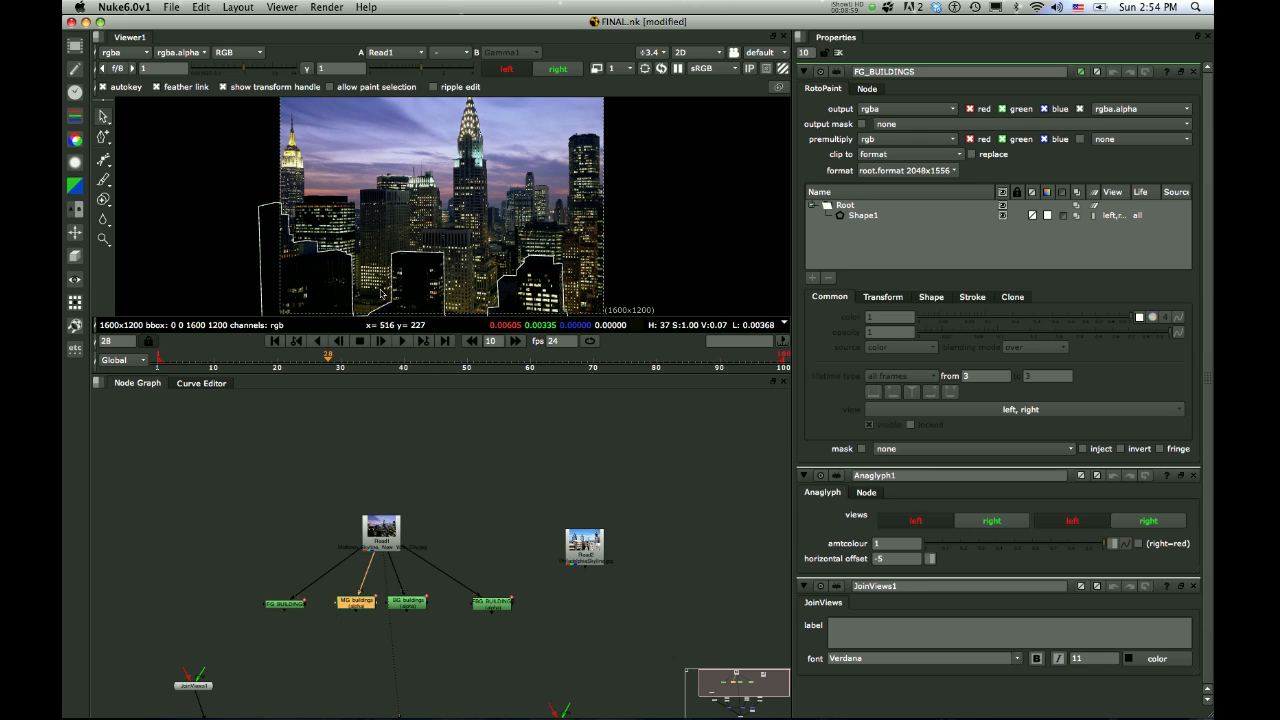
pyautogui.click(403, 603)
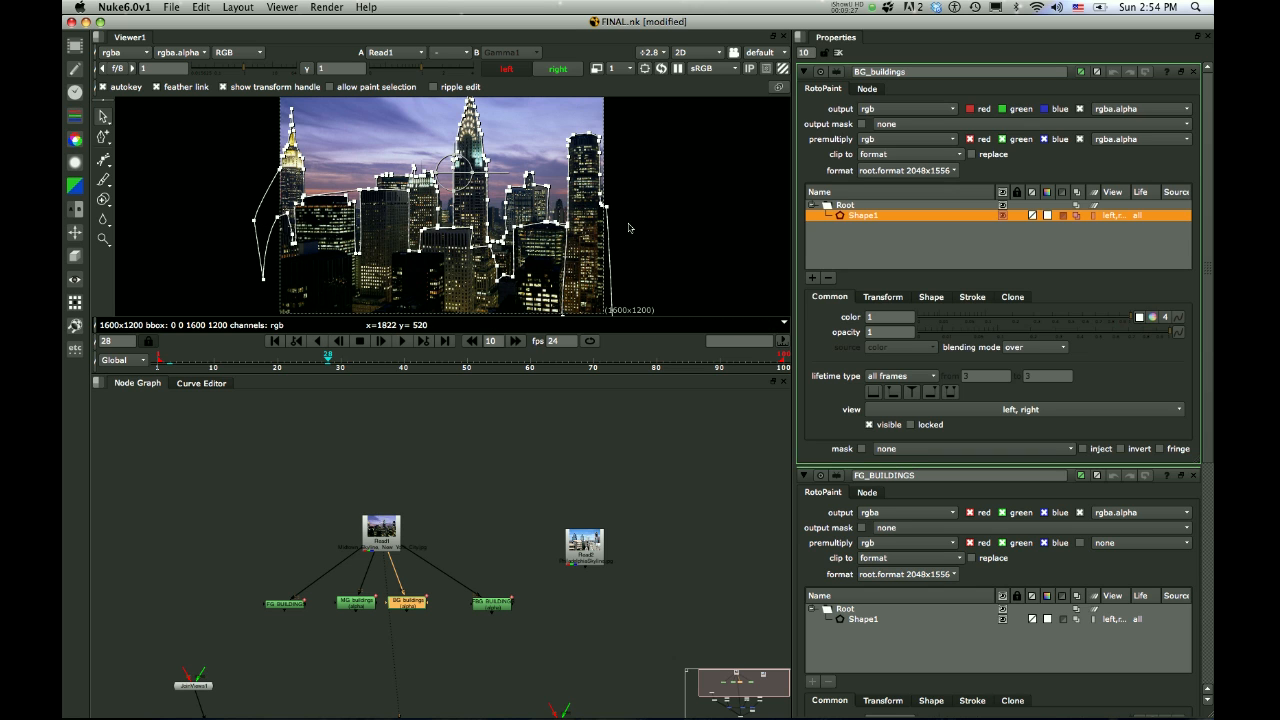
pyautogui.scroll(-5, 625, 205)
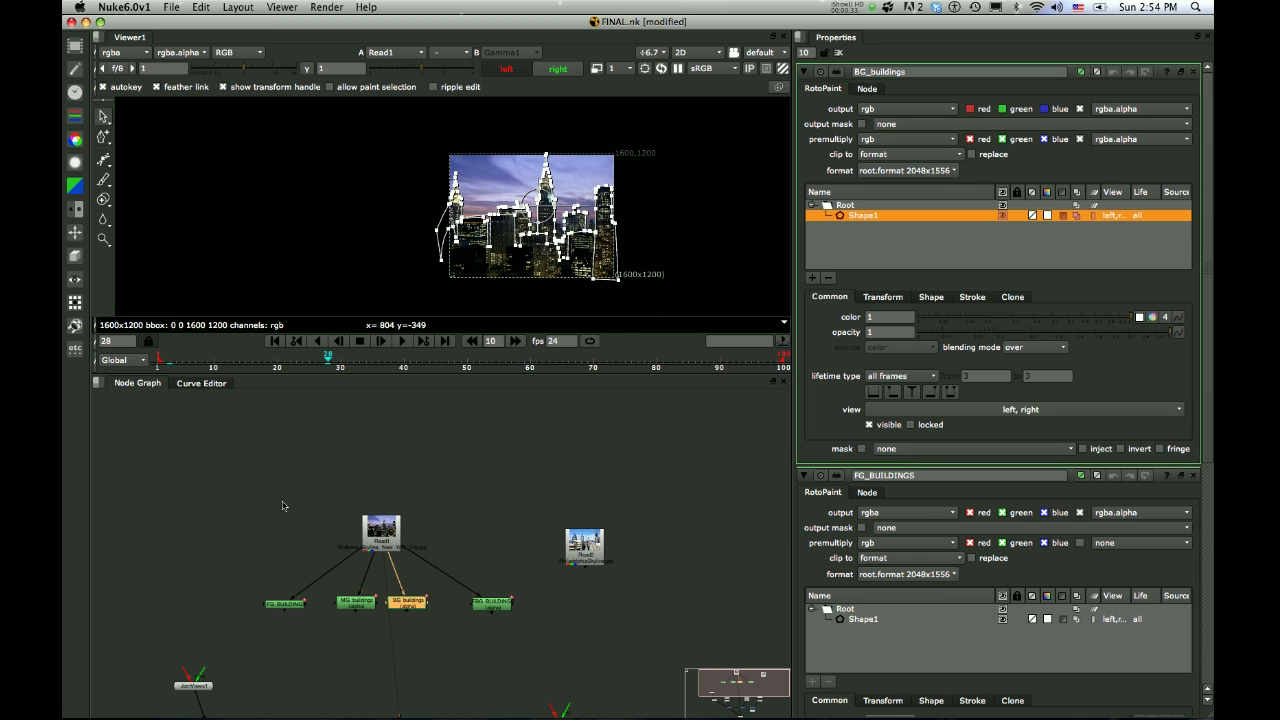
pyautogui.scroll(3, 275, 451)
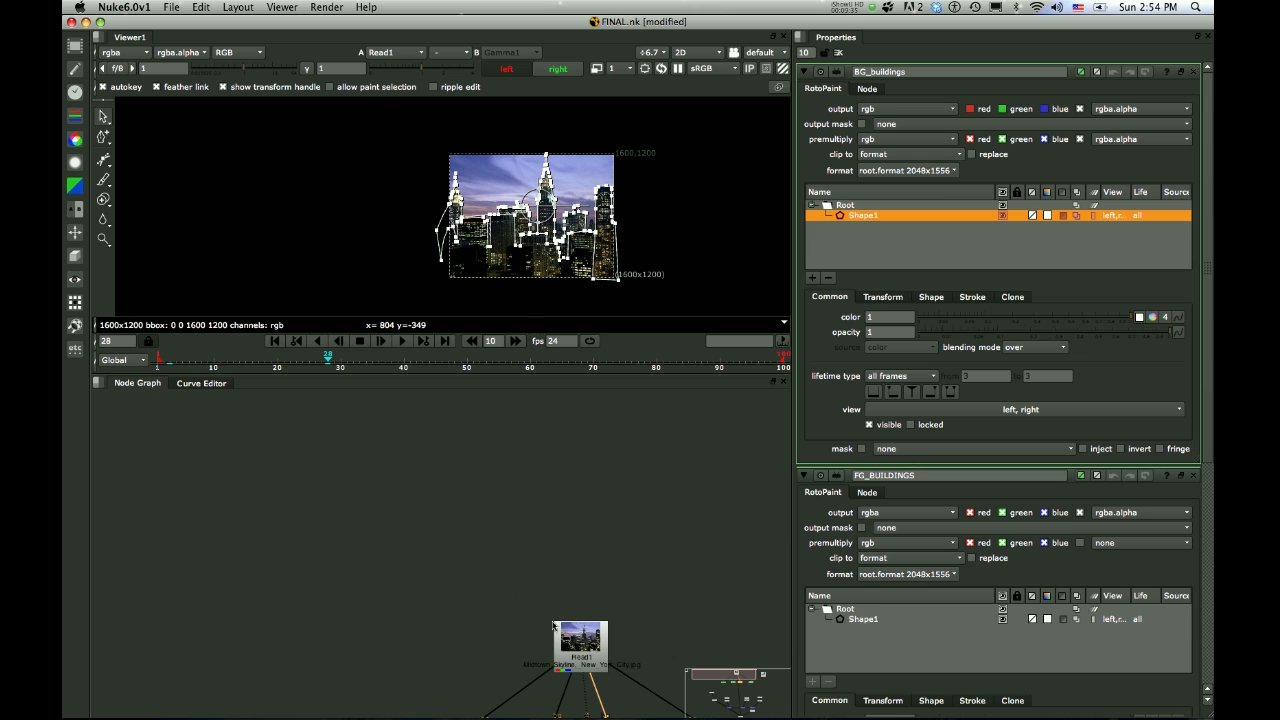
pyautogui.moveTo(735, 681); pyautogui.dragTo(750, 694)
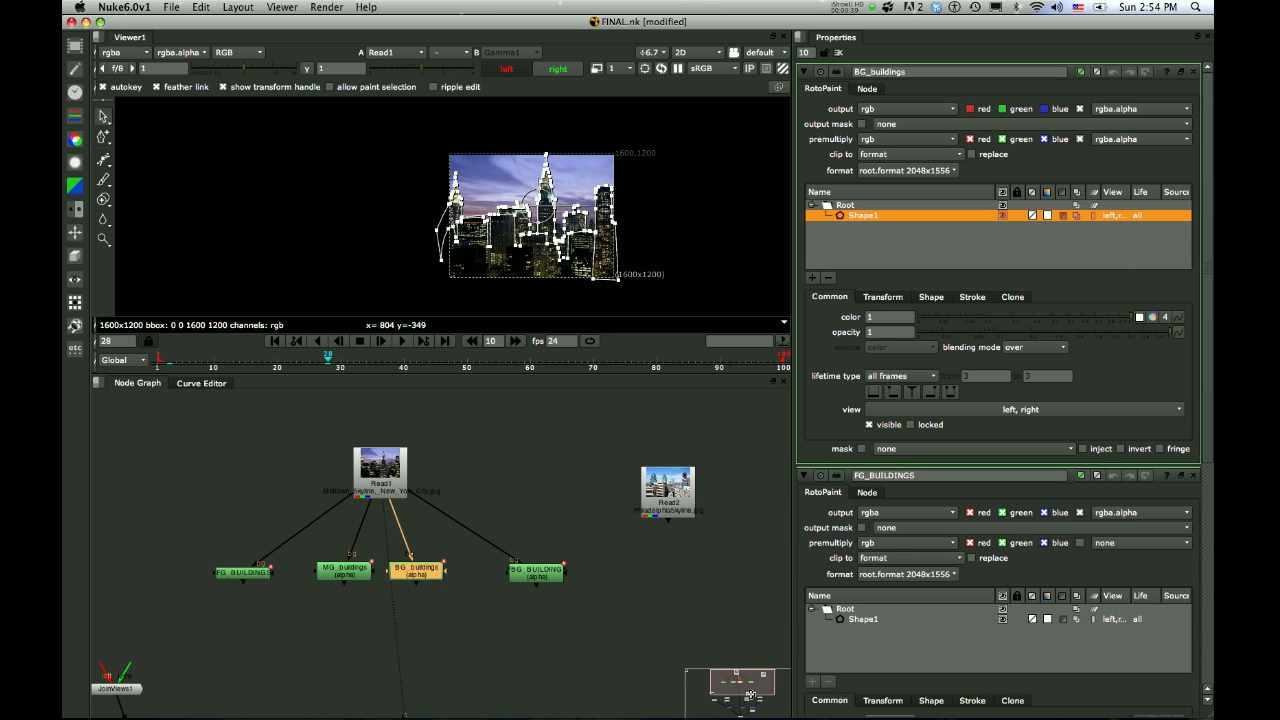
pyautogui.click(316, 614)
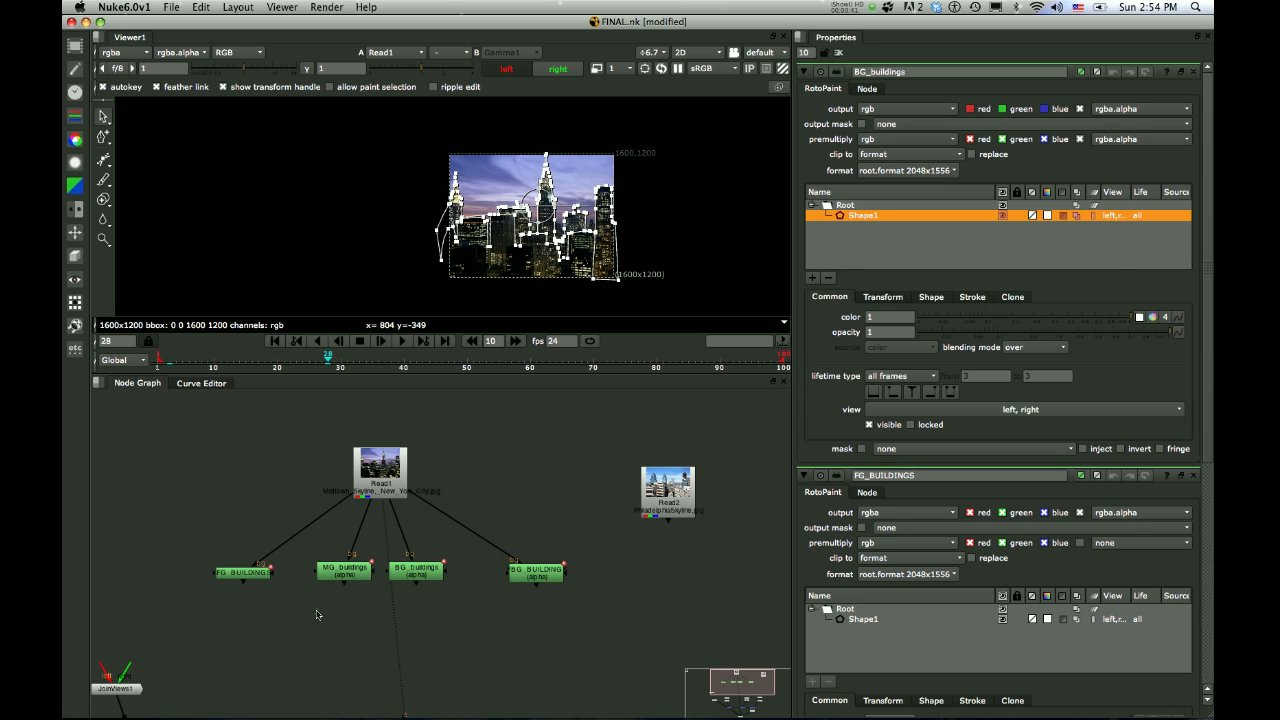